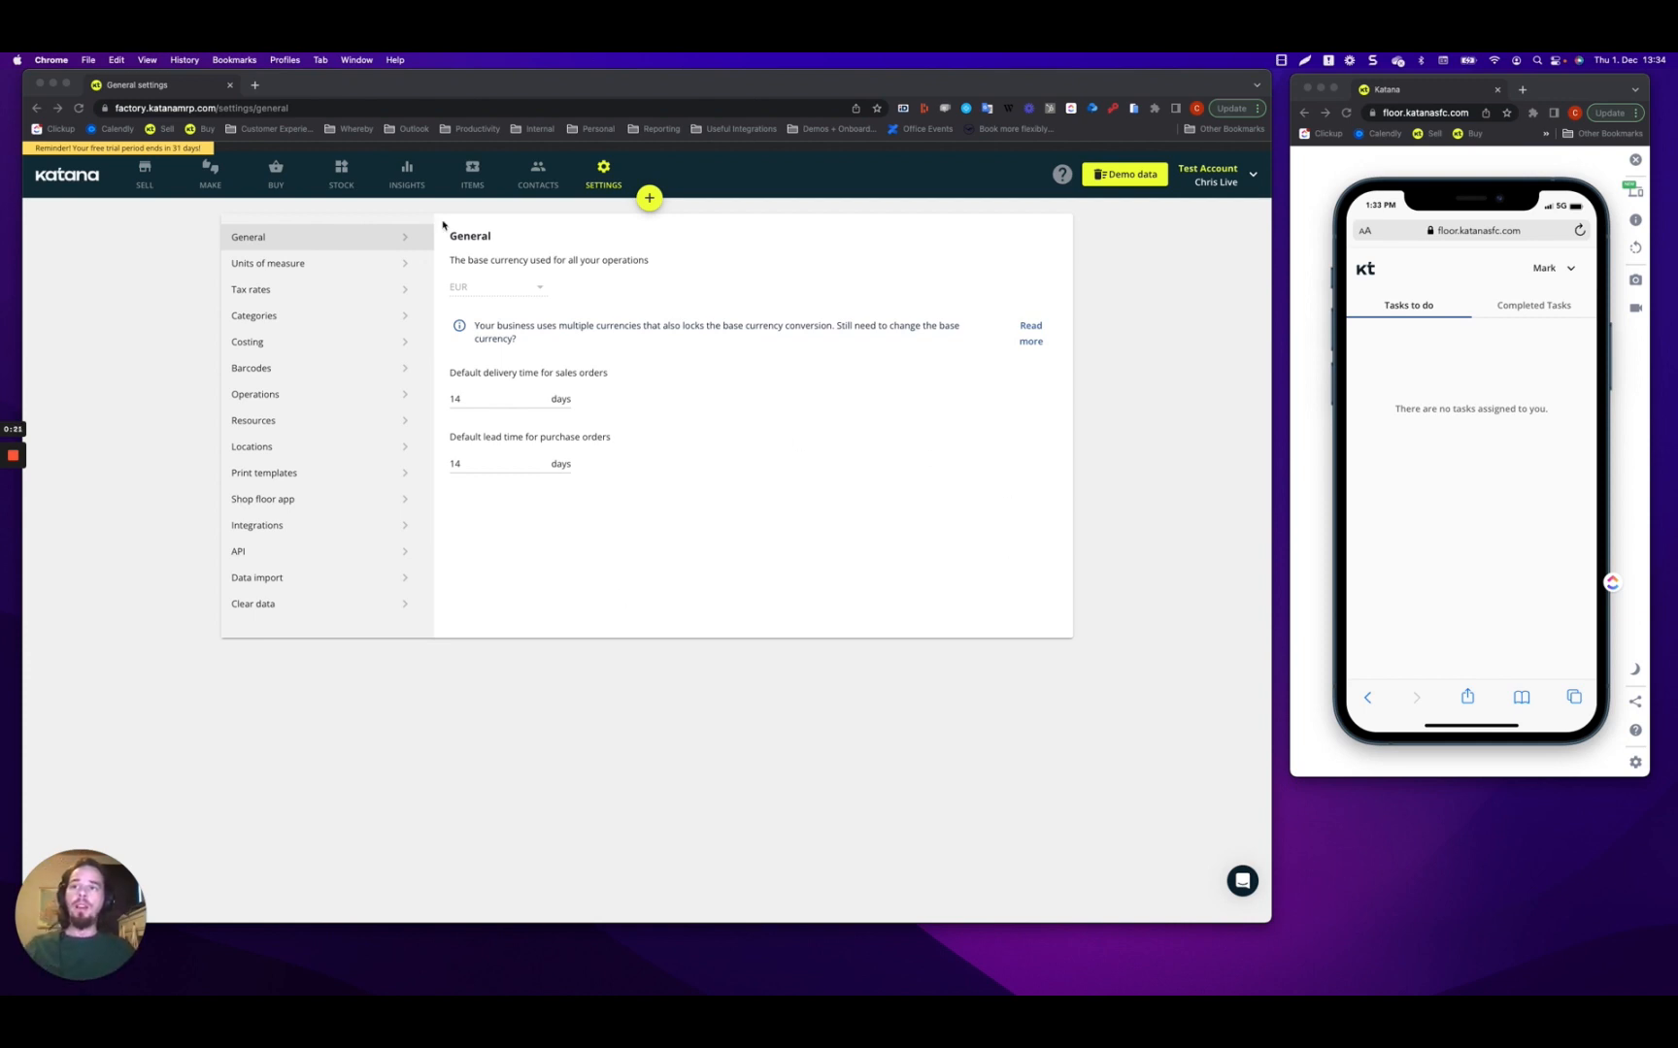
# Leave the general settings and open the Make schedule of manufacturing orders.
pyautogui.click(203, 180)
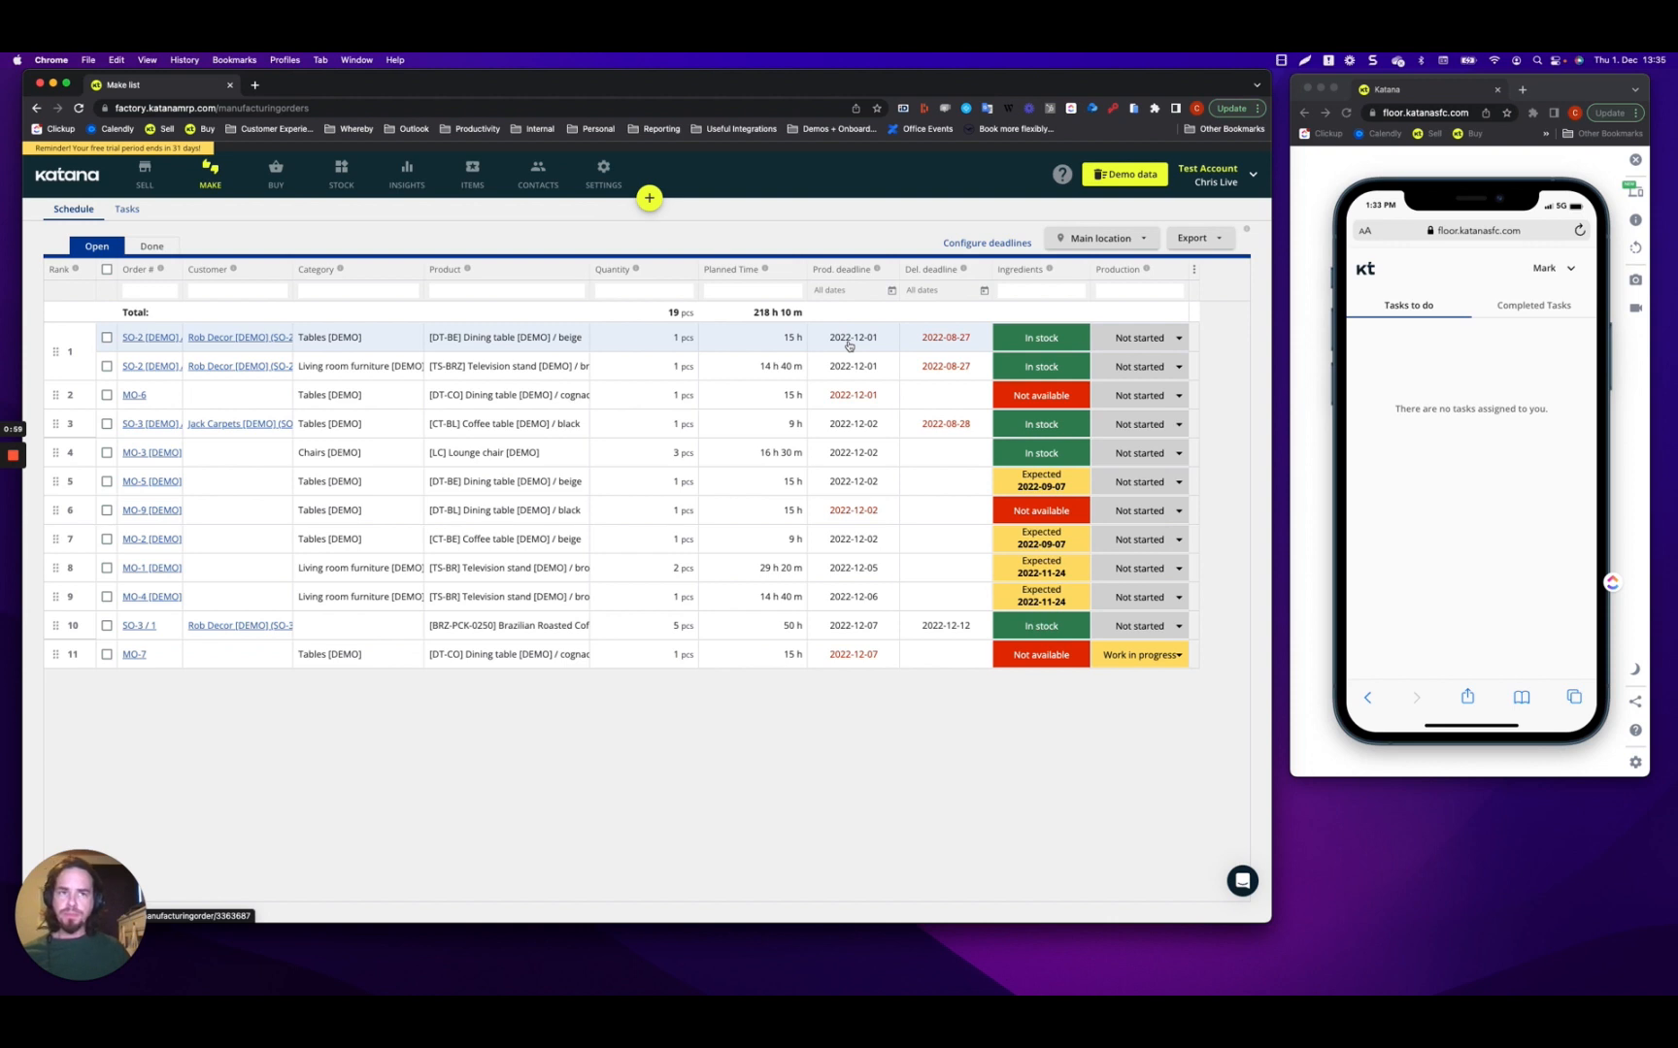
# Assign the operator to the Gluing step of order SO-2 / 1, the beige dining table.
pyautogui.click(155, 338)
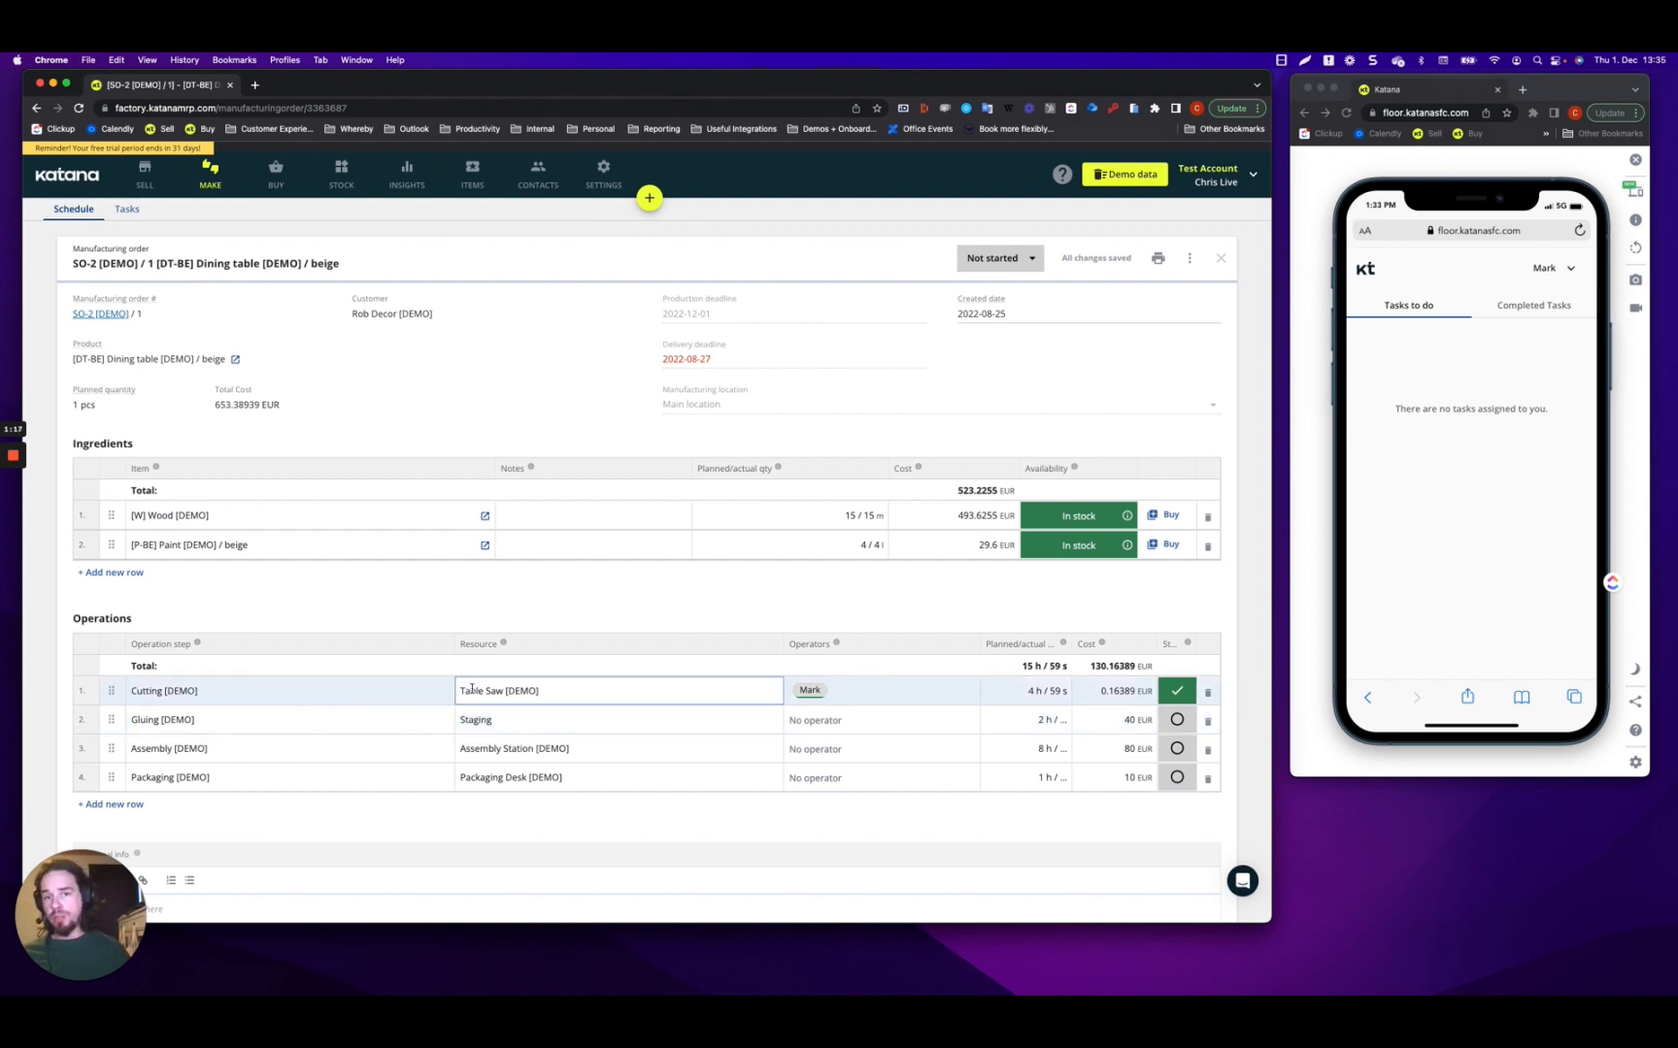
pyautogui.click(824, 728)
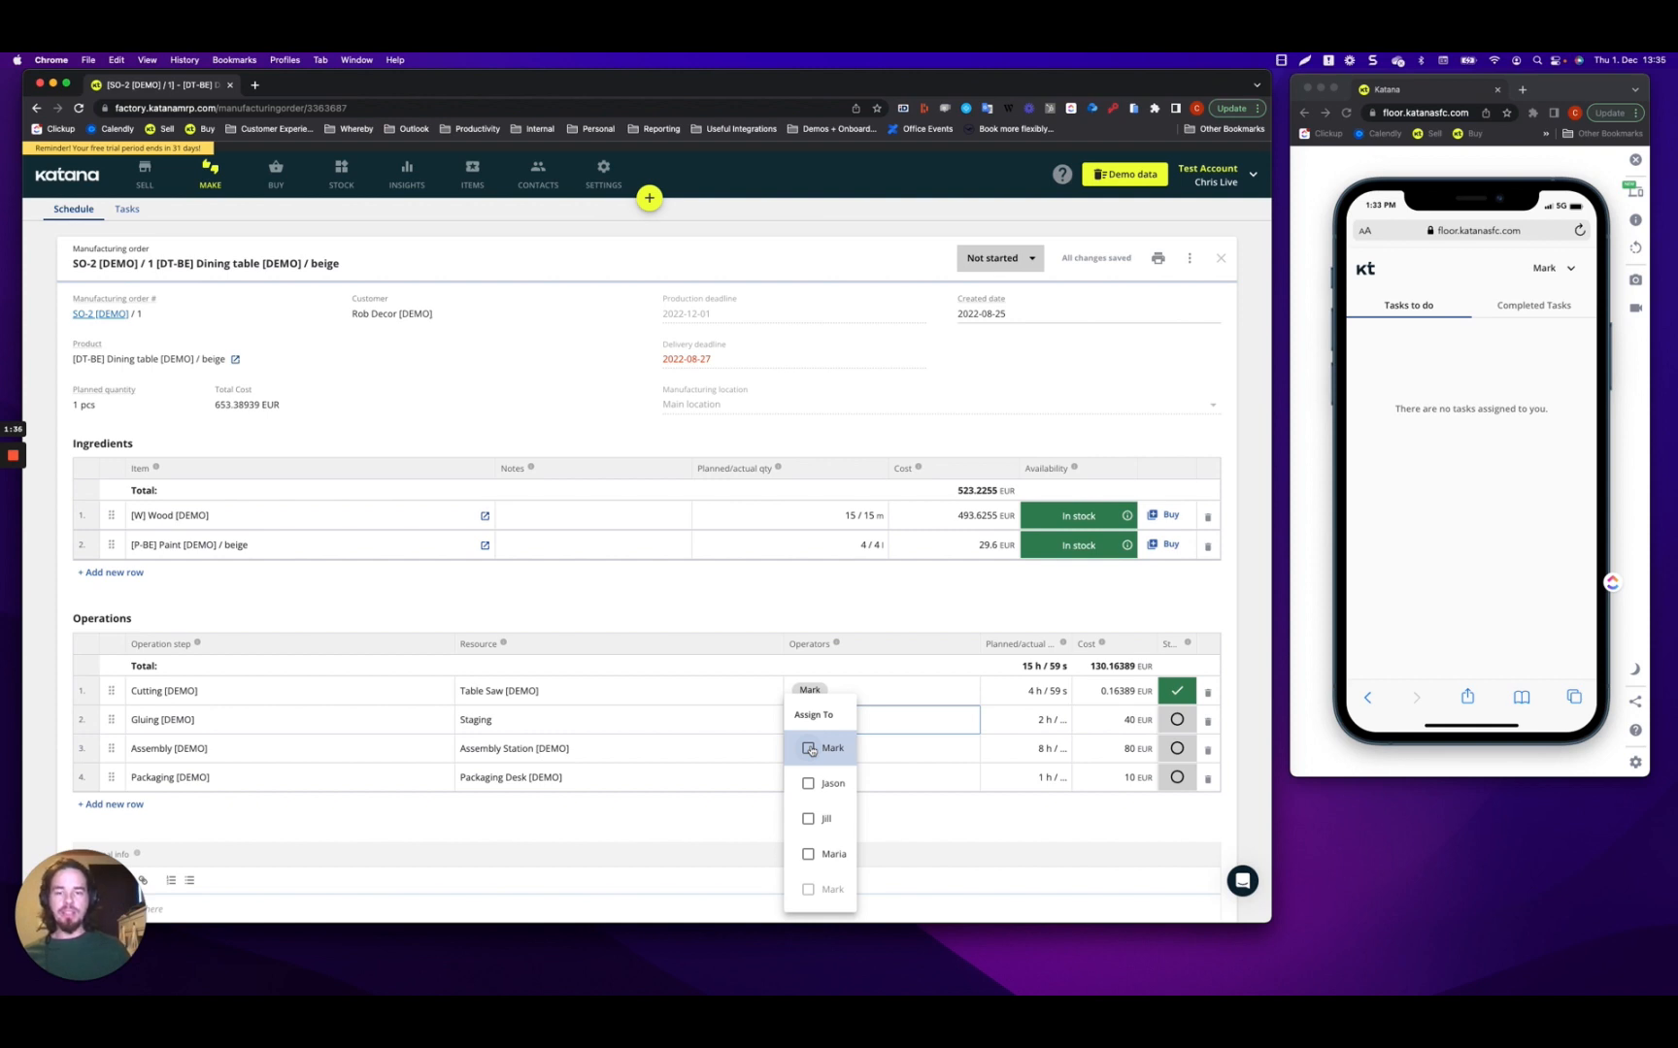
pyautogui.click(811, 751)
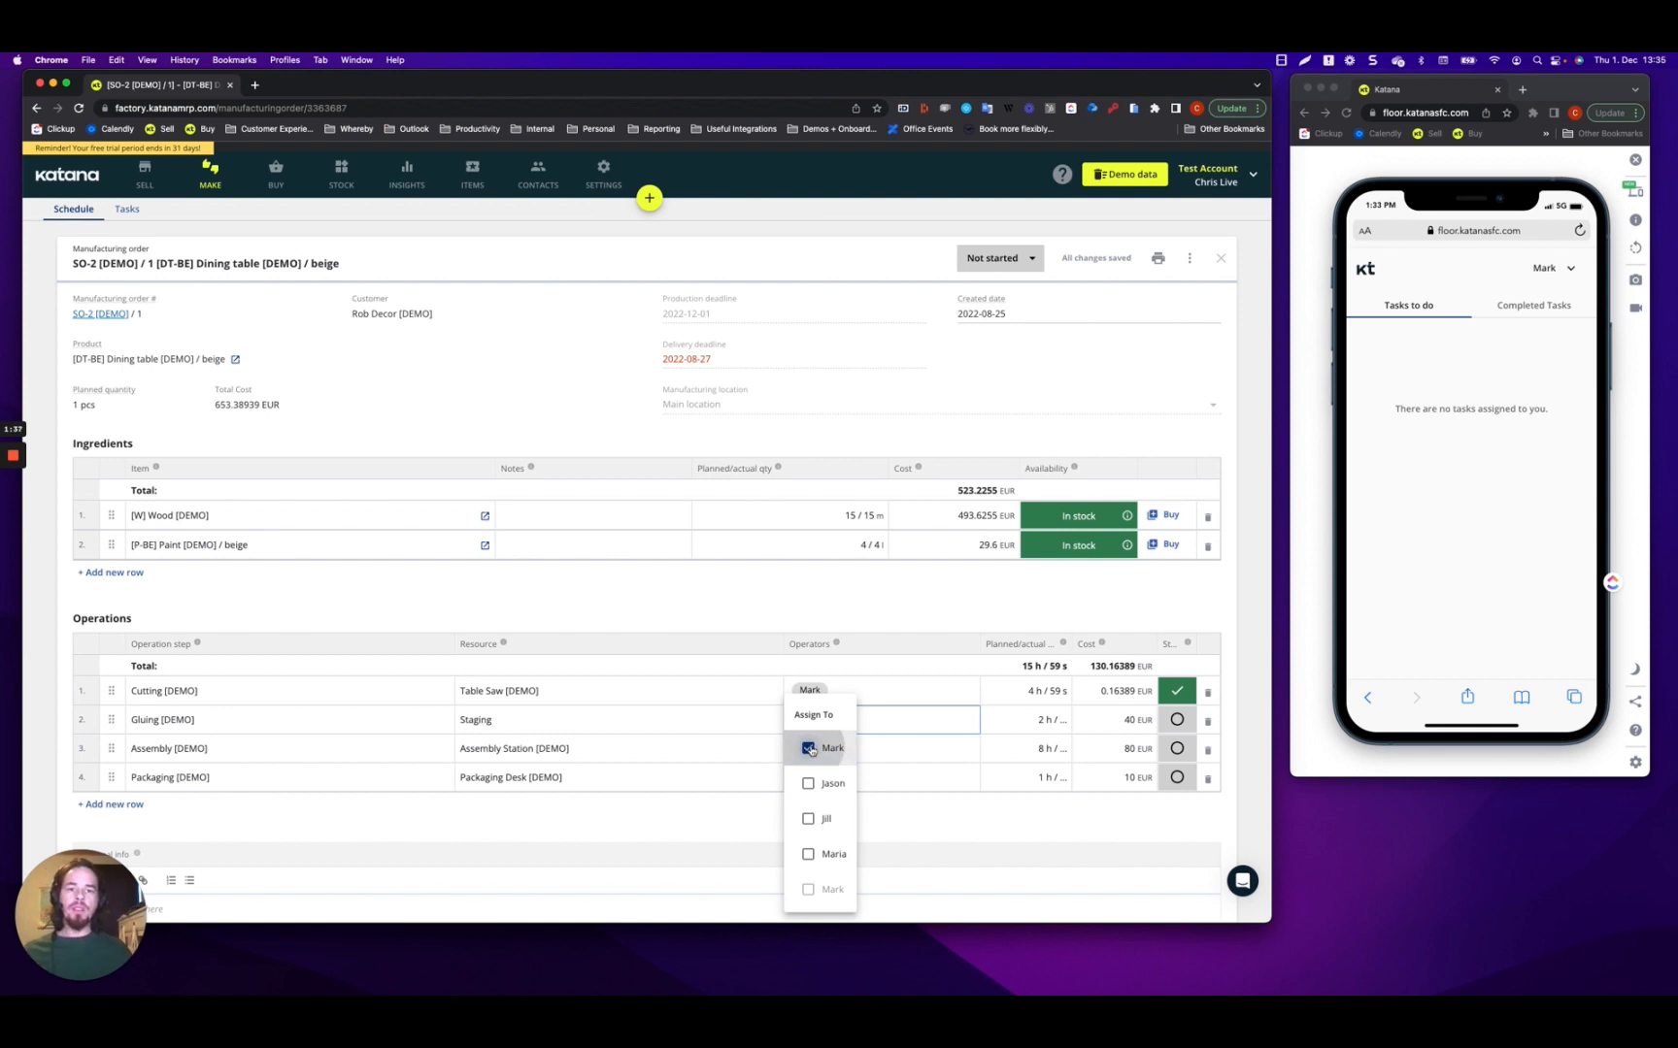
pyautogui.click(779, 604)
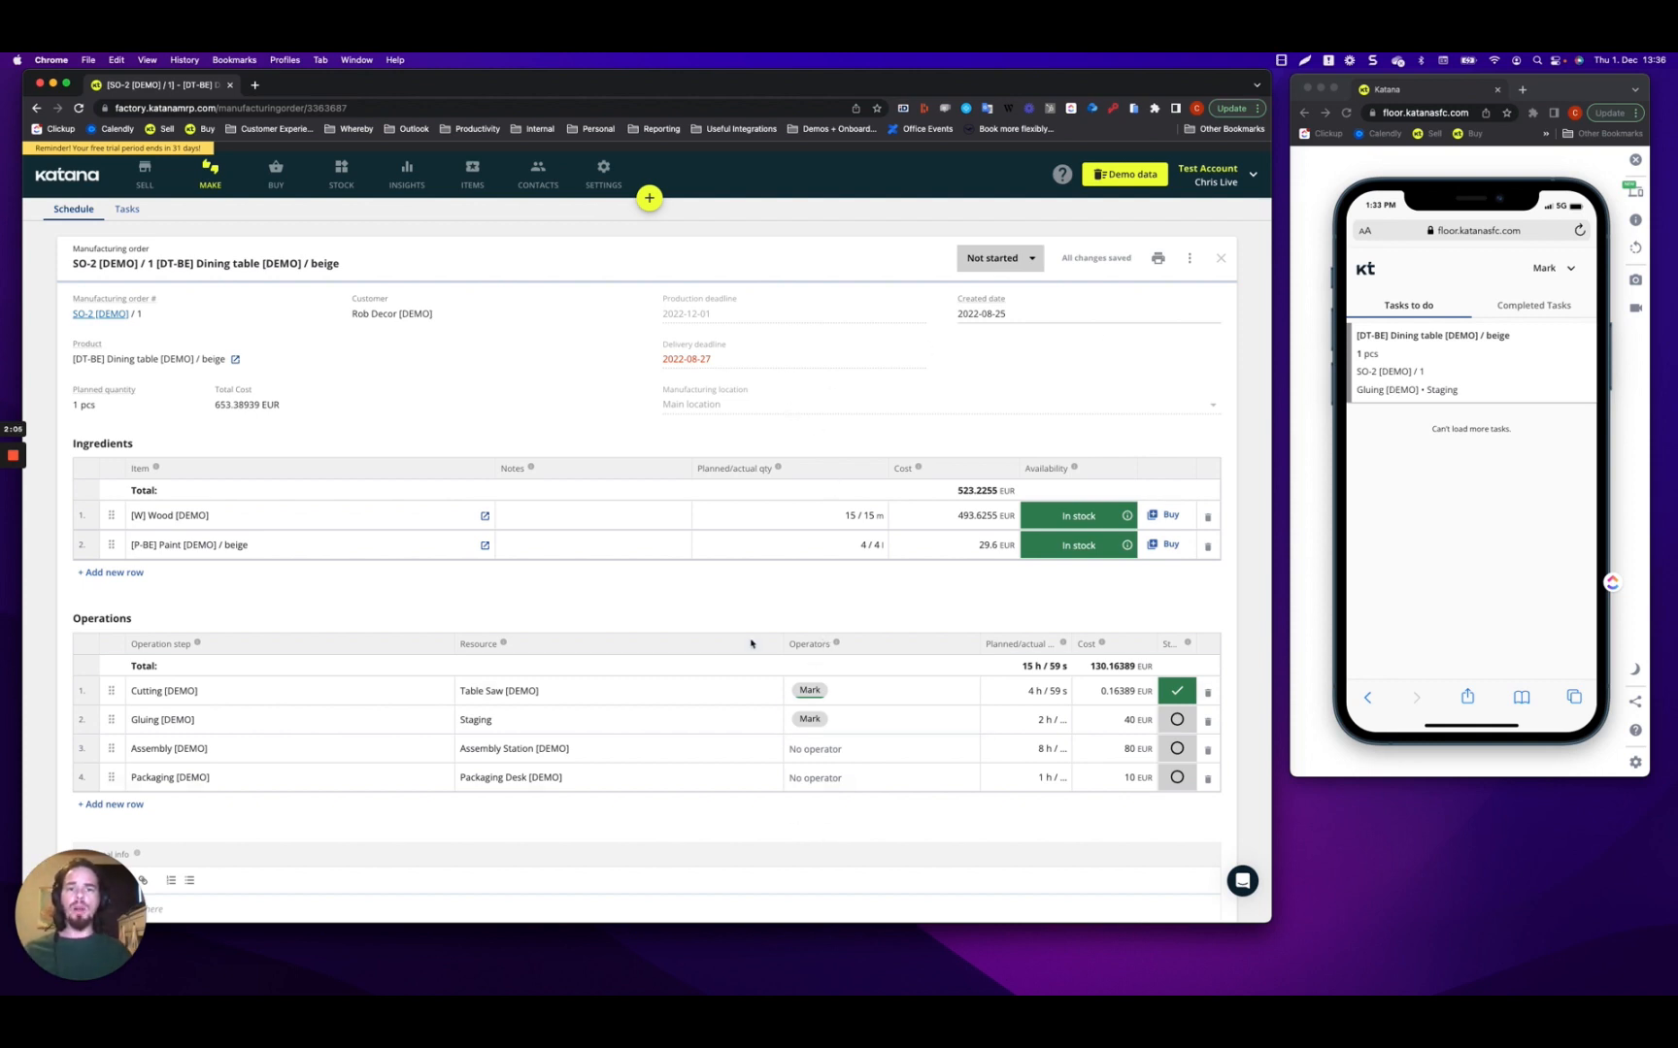
pyautogui.click(210, 184)
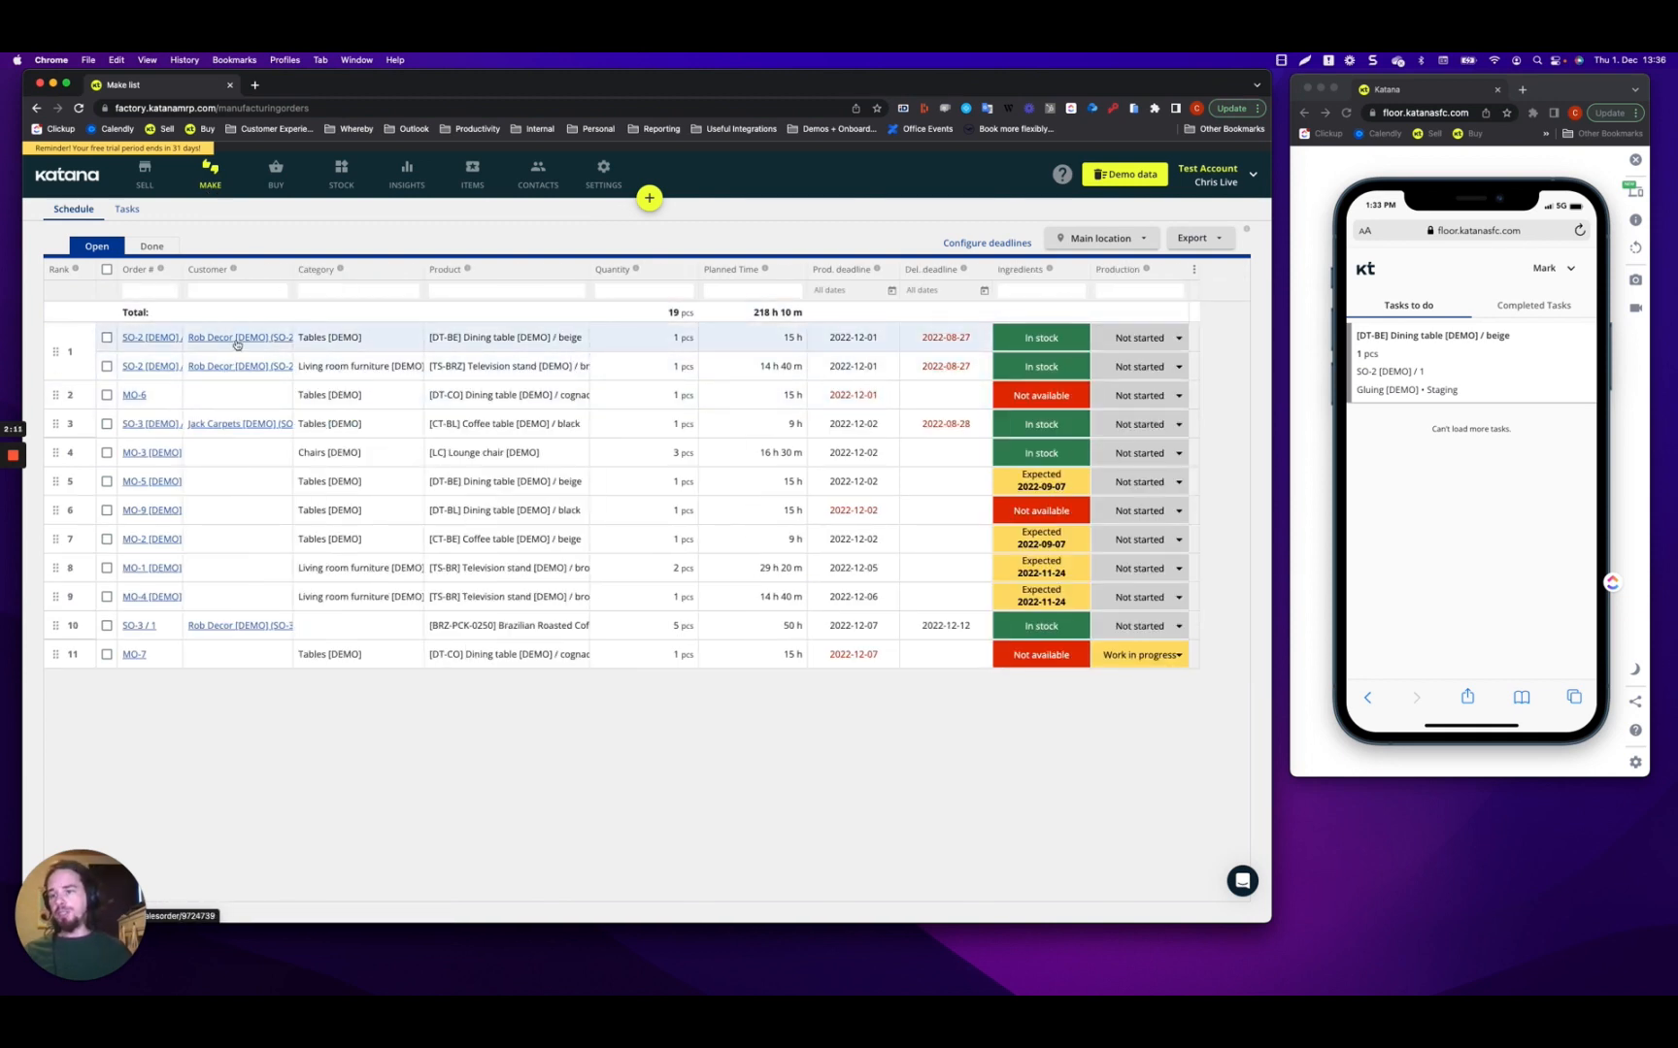
# Assign the operator to the Cutting step of MO-6, the cognac dining table.
pyautogui.click(134, 397)
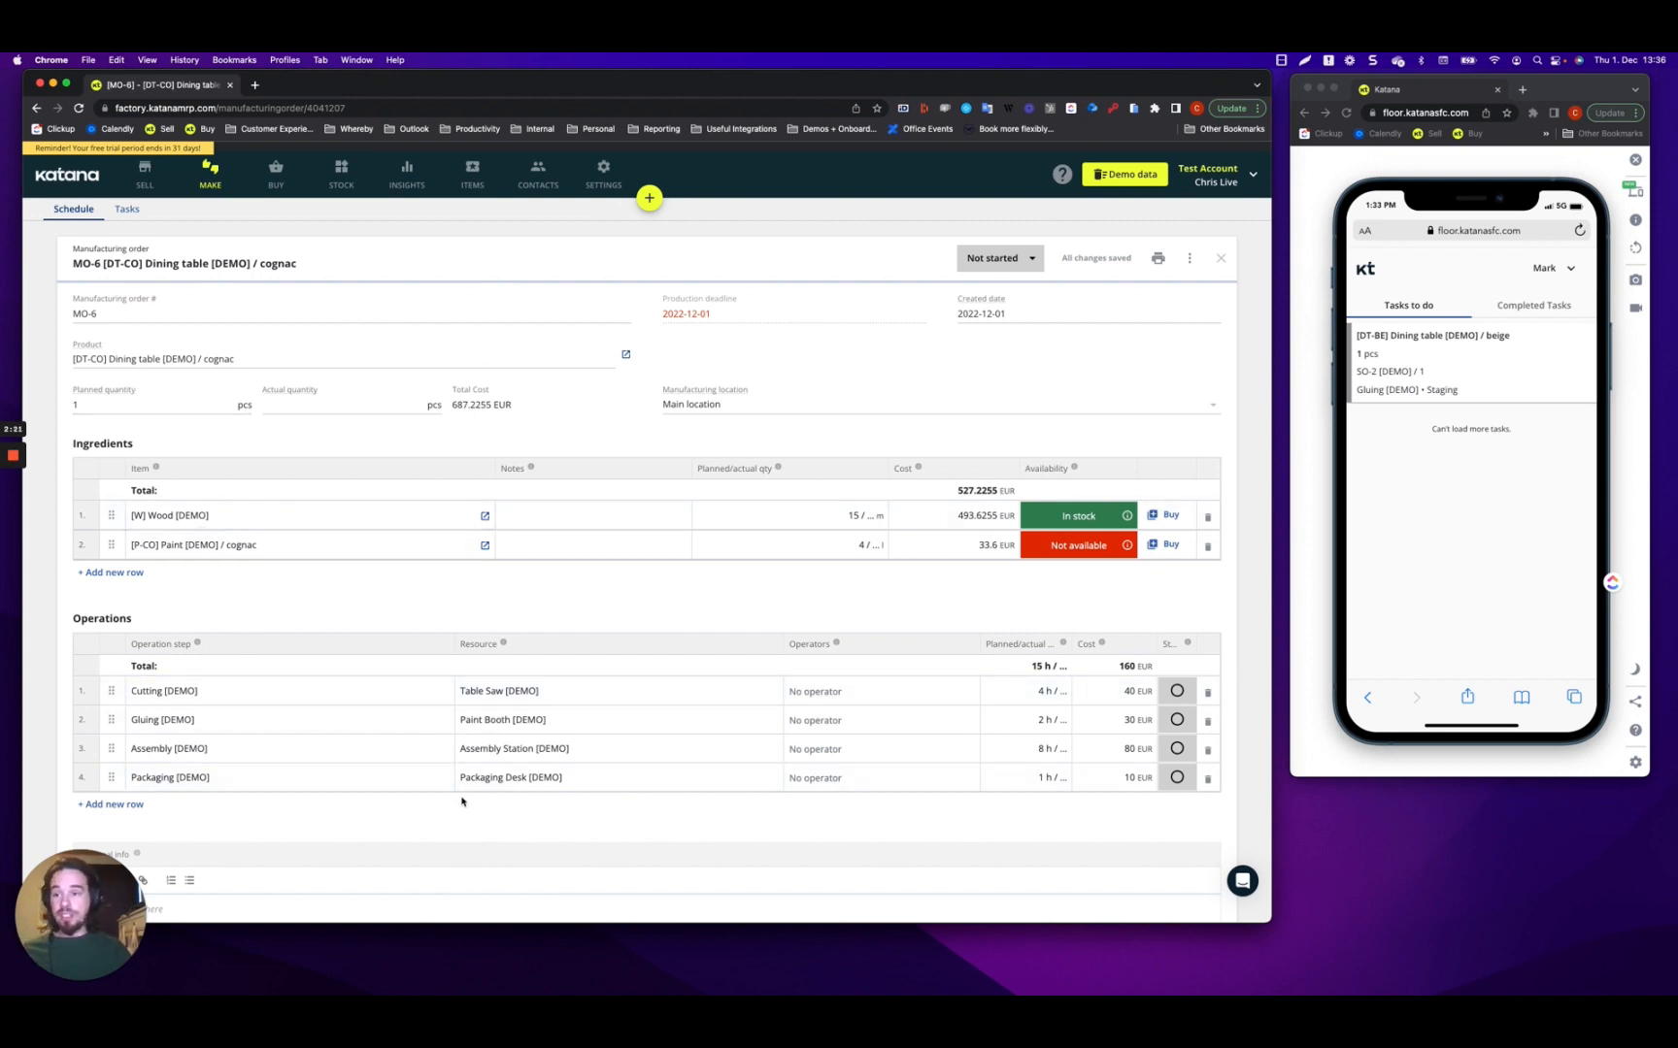
pyautogui.click(825, 691)
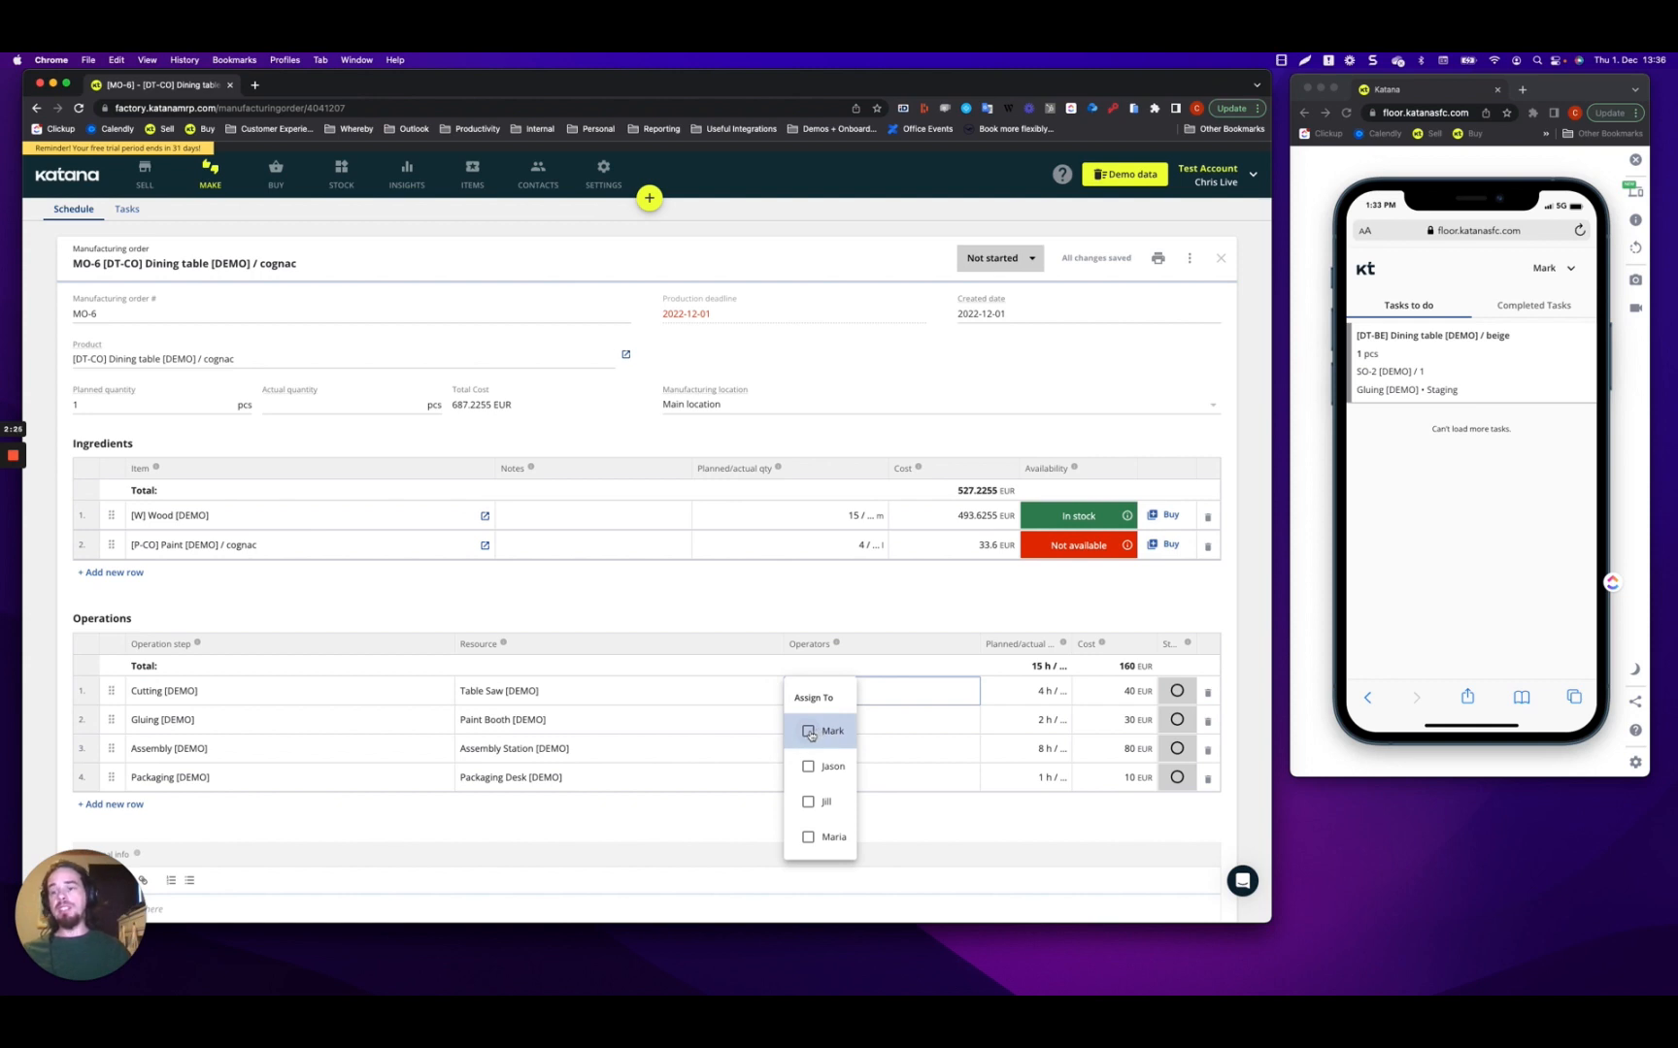
pyautogui.click(809, 734)
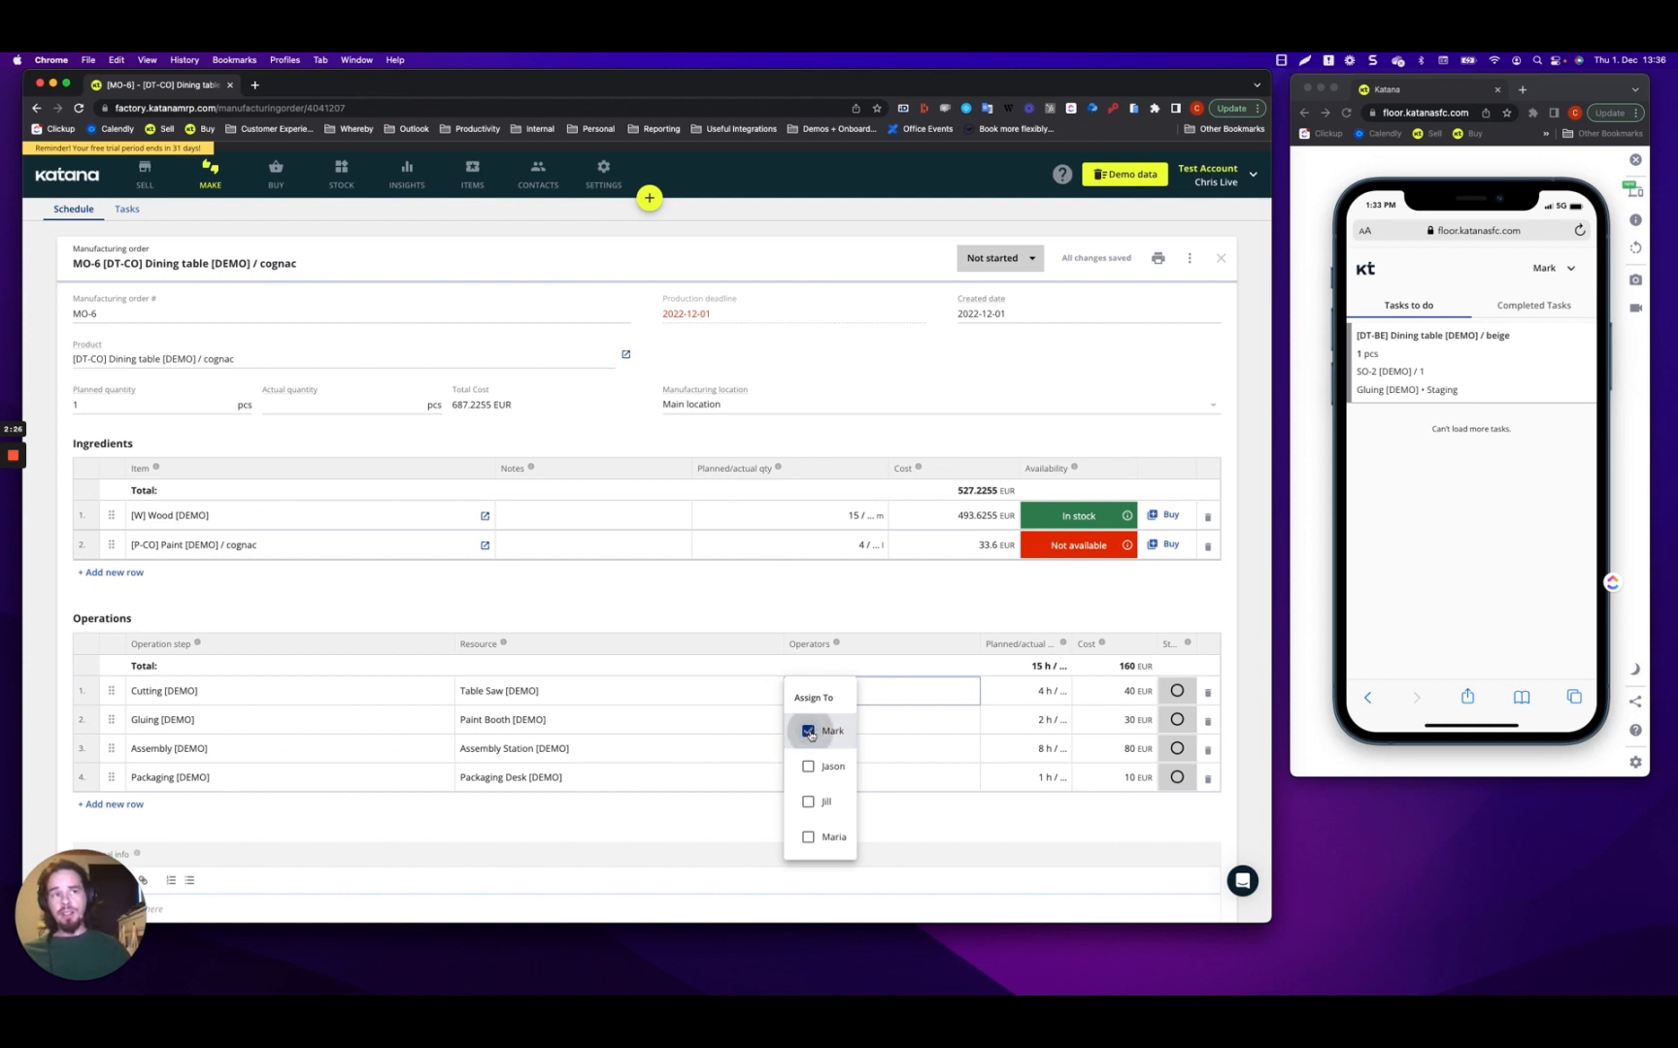
pyautogui.click(1034, 606)
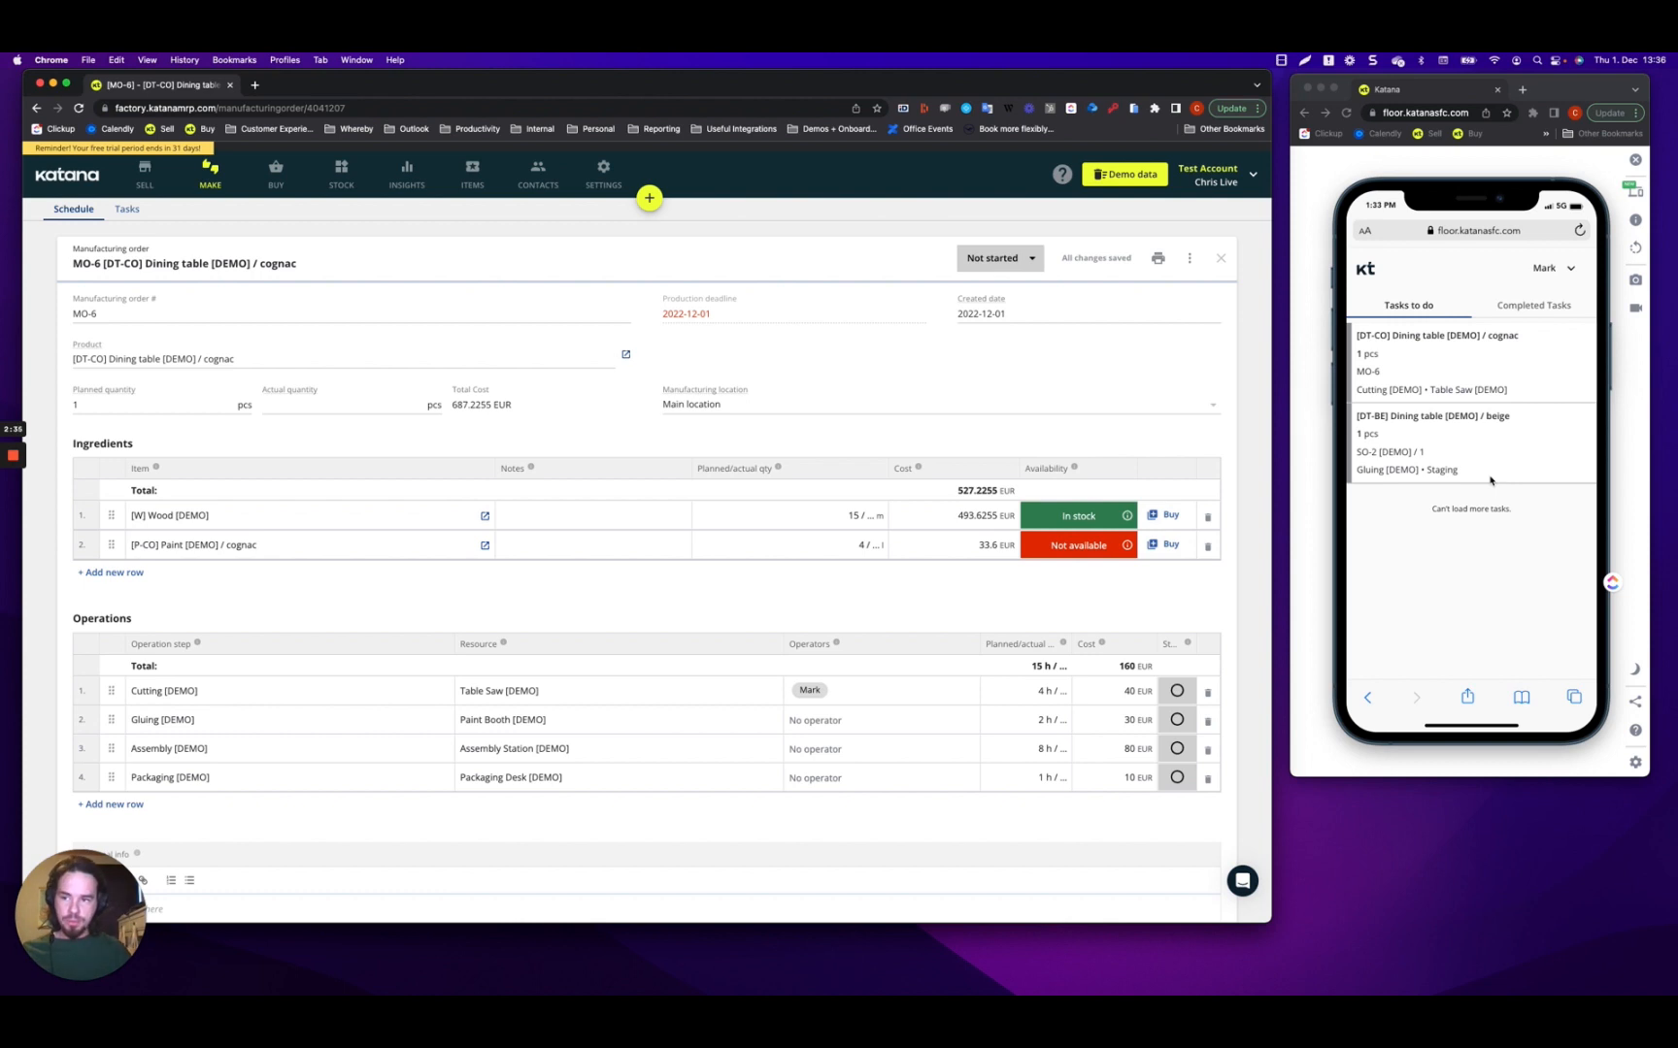
pyautogui.click(126, 211)
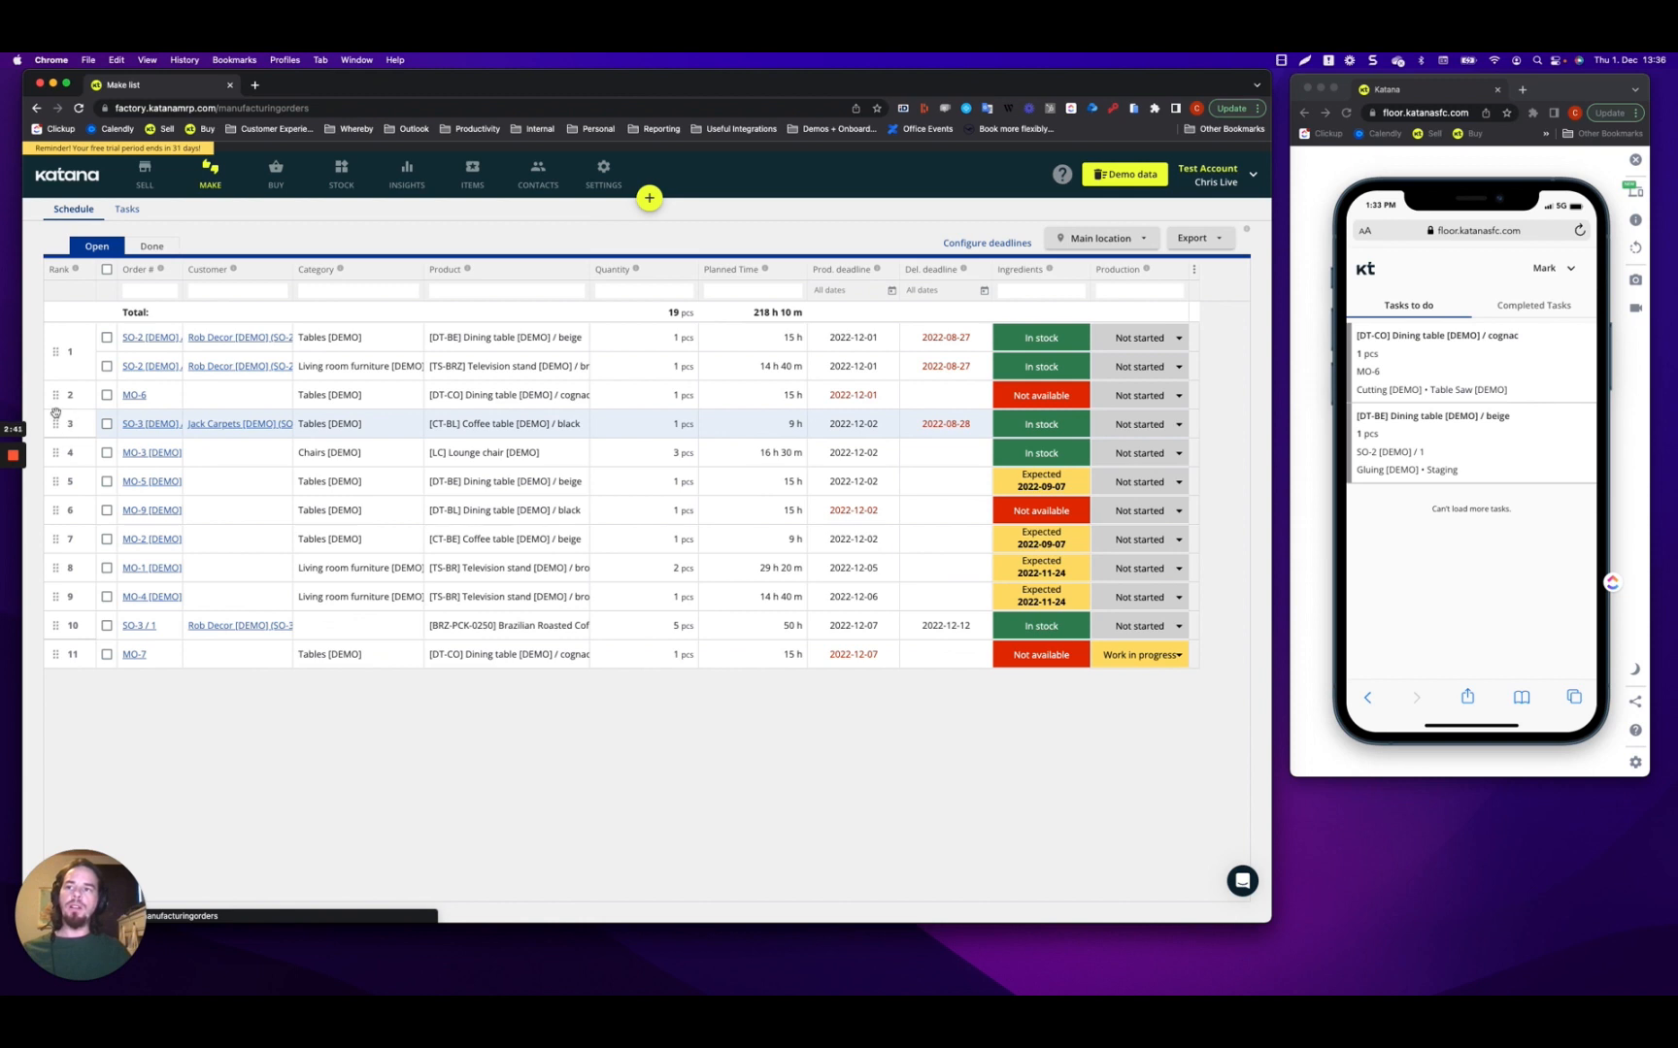
# Drag MO-6 to rank 2 beneath SO-2, then view the Tasks list.
pyautogui.moveTo(54, 400); pyautogui.dragTo(58, 462)
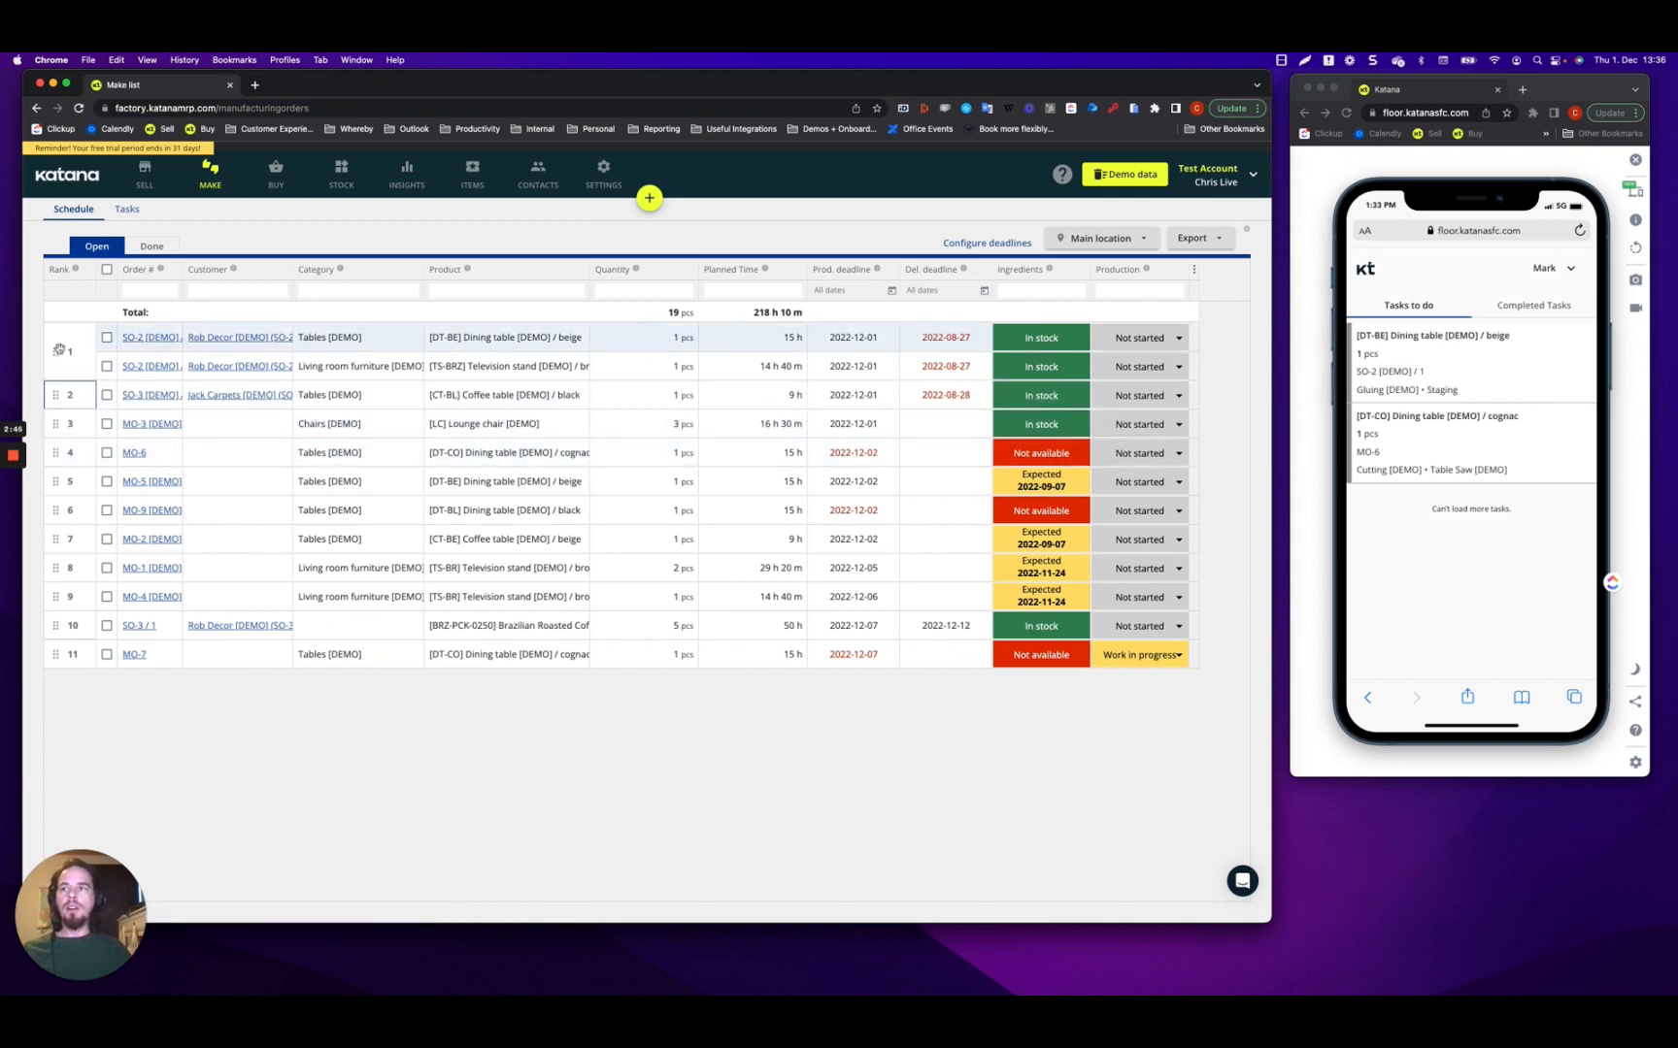
pyautogui.moveTo(52, 441); pyautogui.dragTo(56, 336)
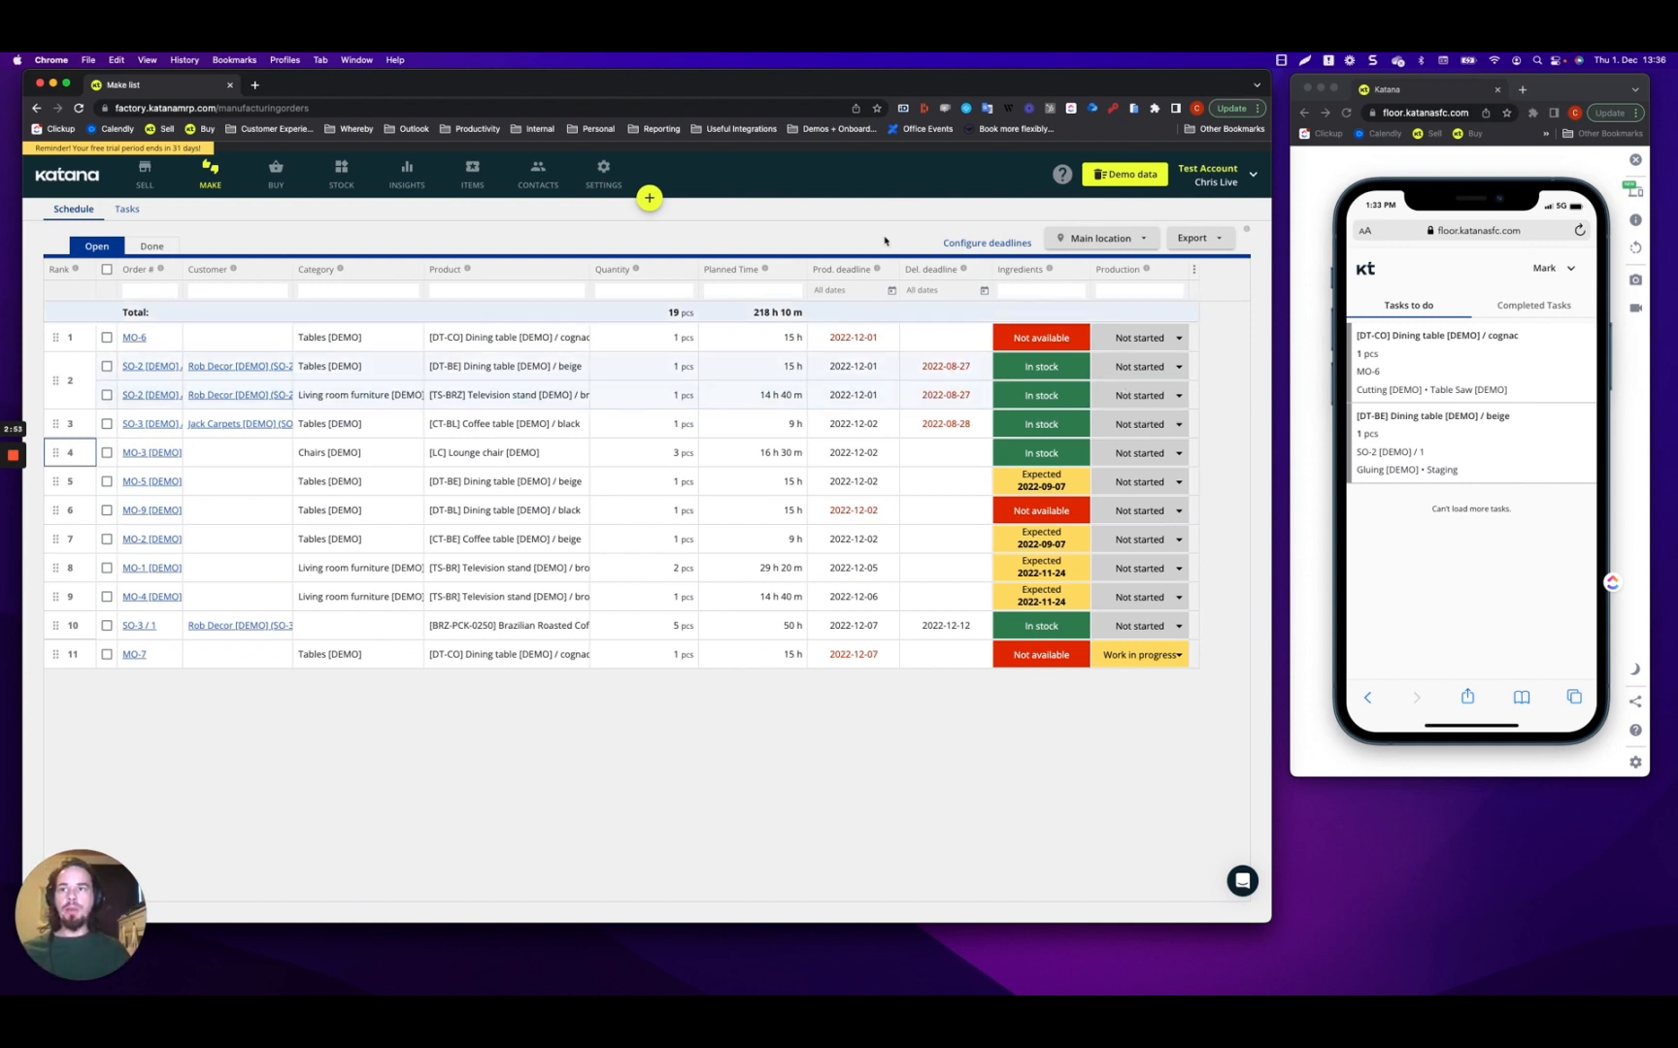
pyautogui.moveTo(56, 338); pyautogui.dragTo(58, 396)
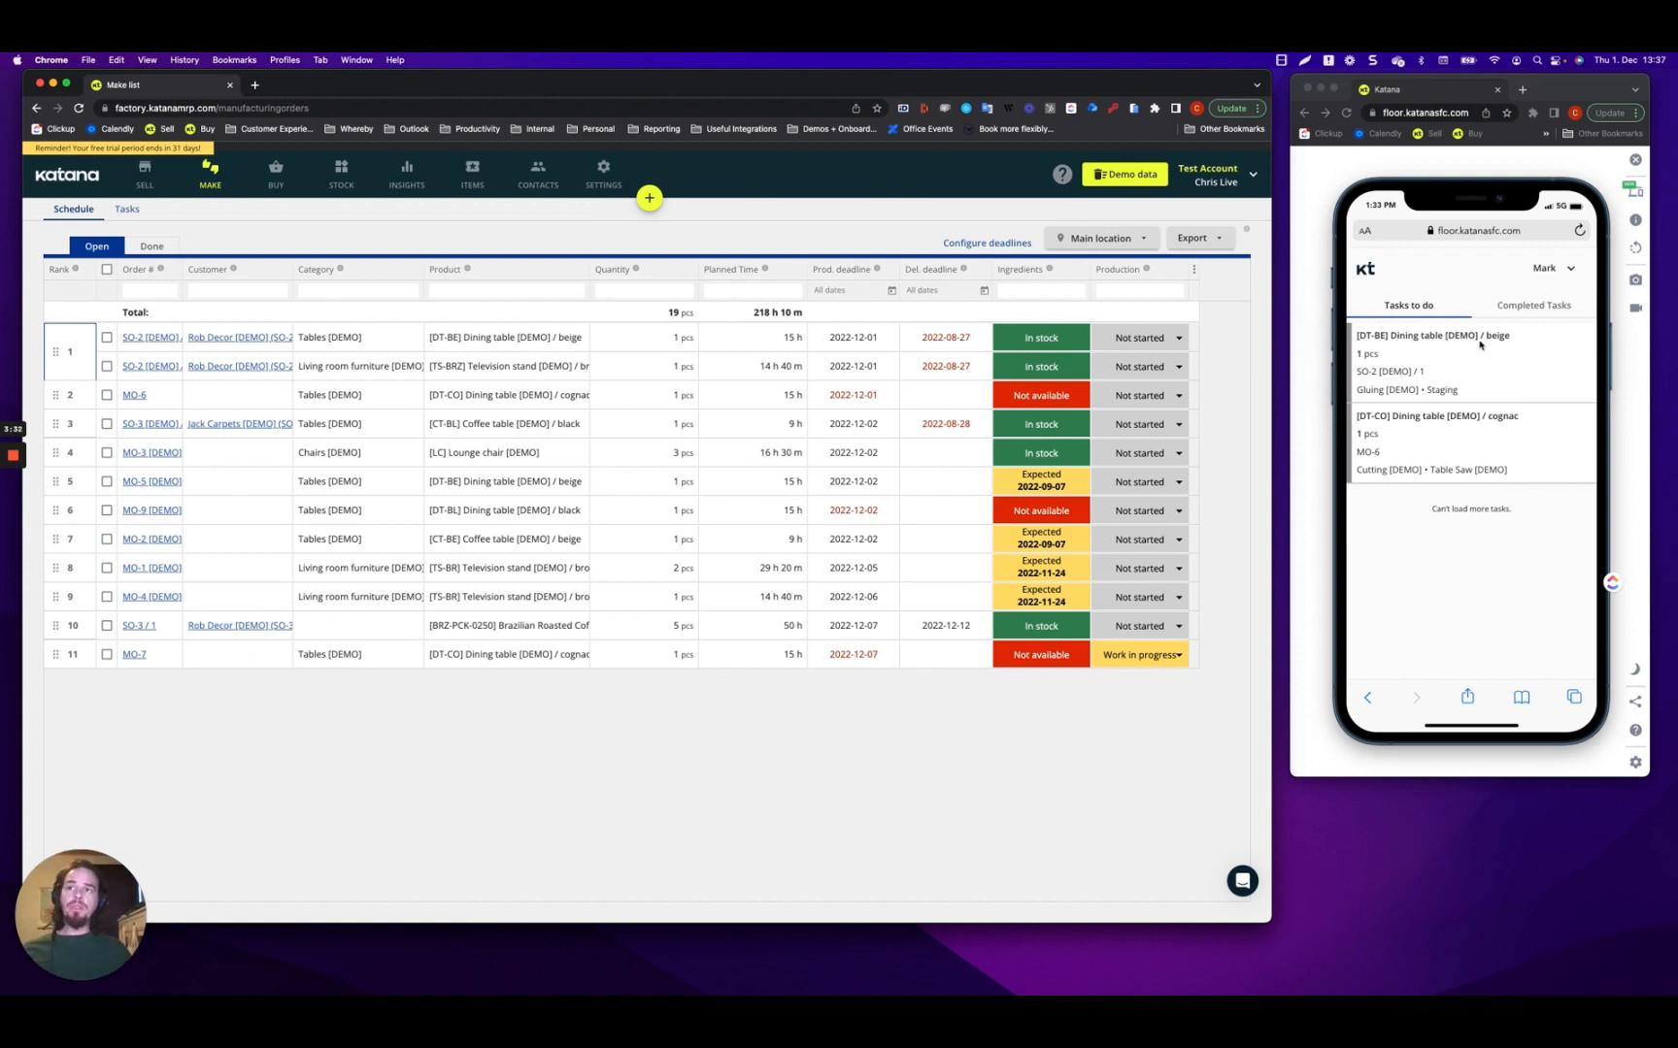
pyautogui.click(131, 212)
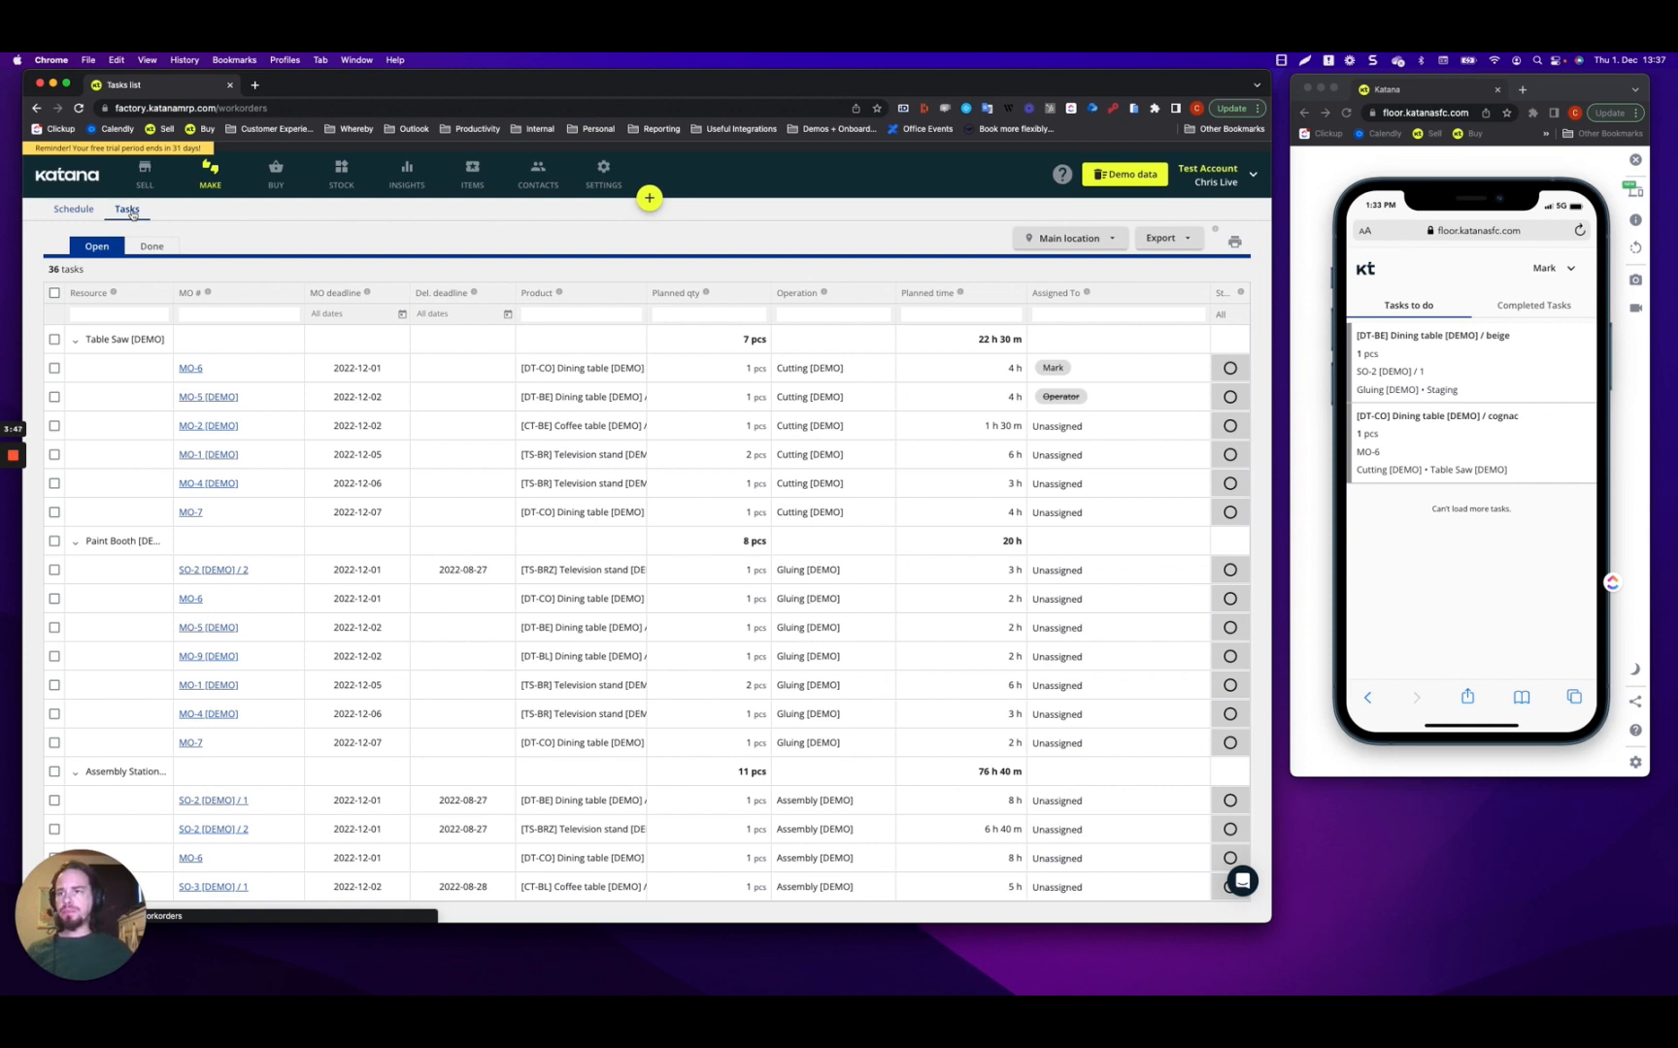
# Collapse Table Saw, Paint Booth, Assembly, Packaging, Staging and Empty groups, then re-expand Table Saw [DEMO].
pyautogui.click(76, 341)
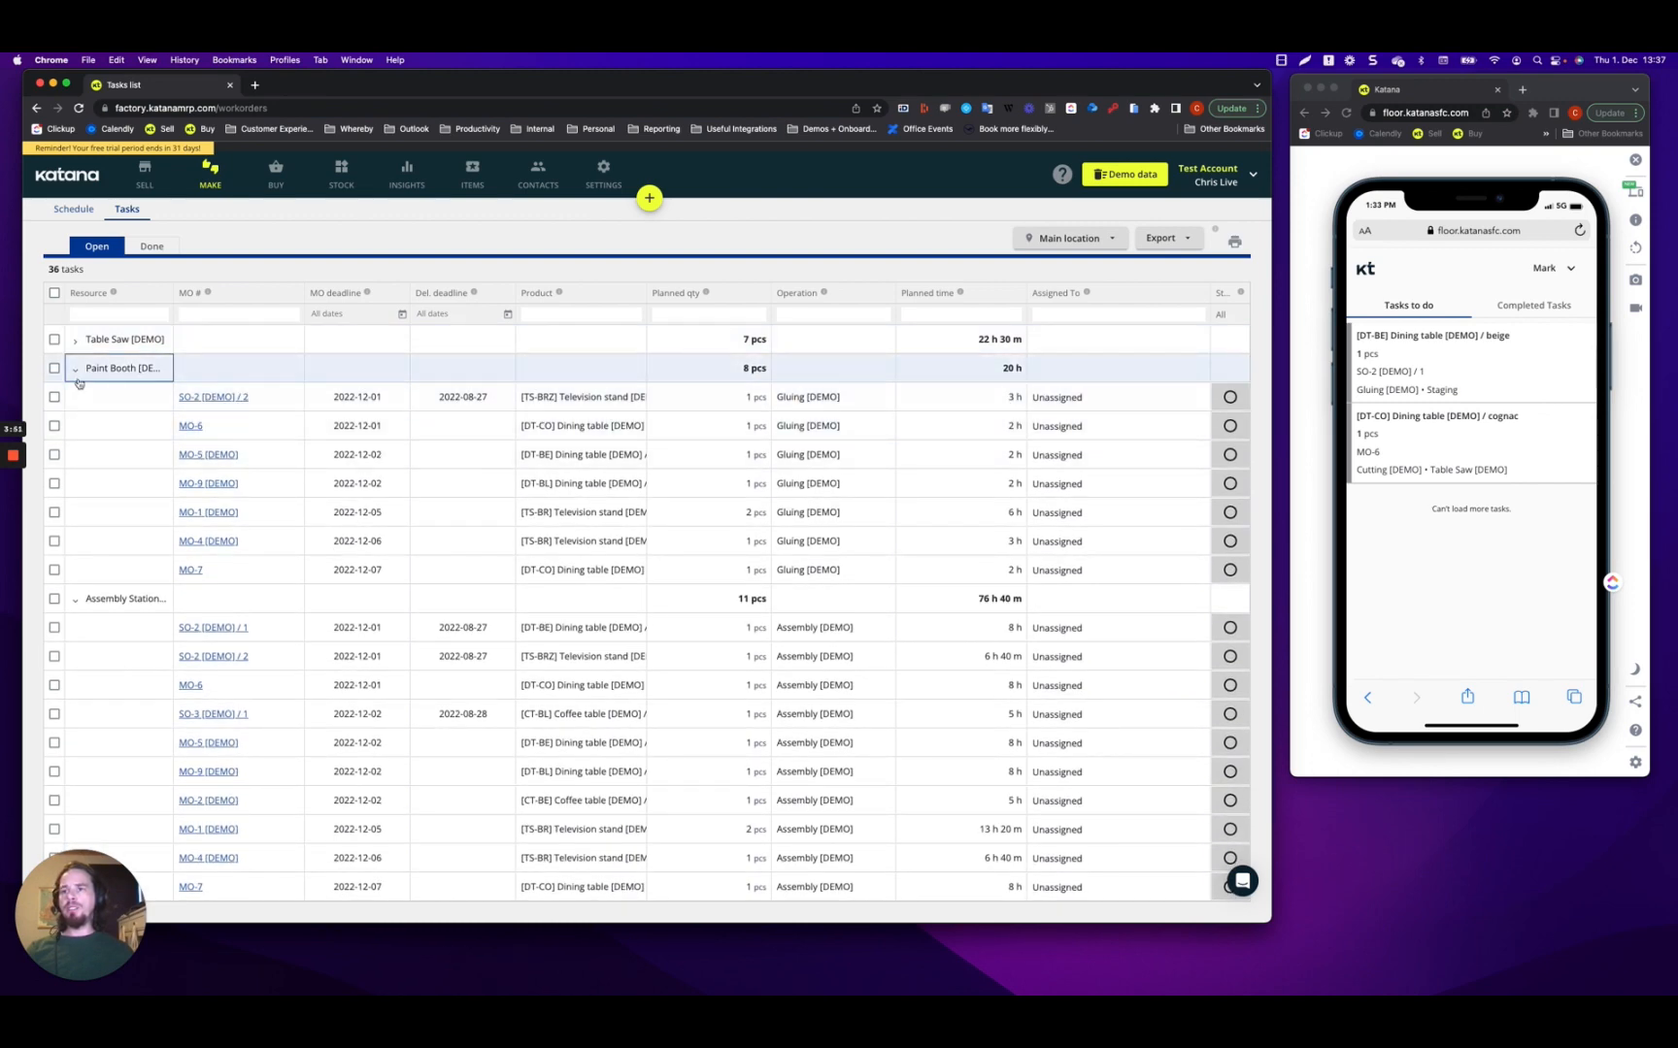
pyautogui.click(76, 370)
pyautogui.click(76, 398)
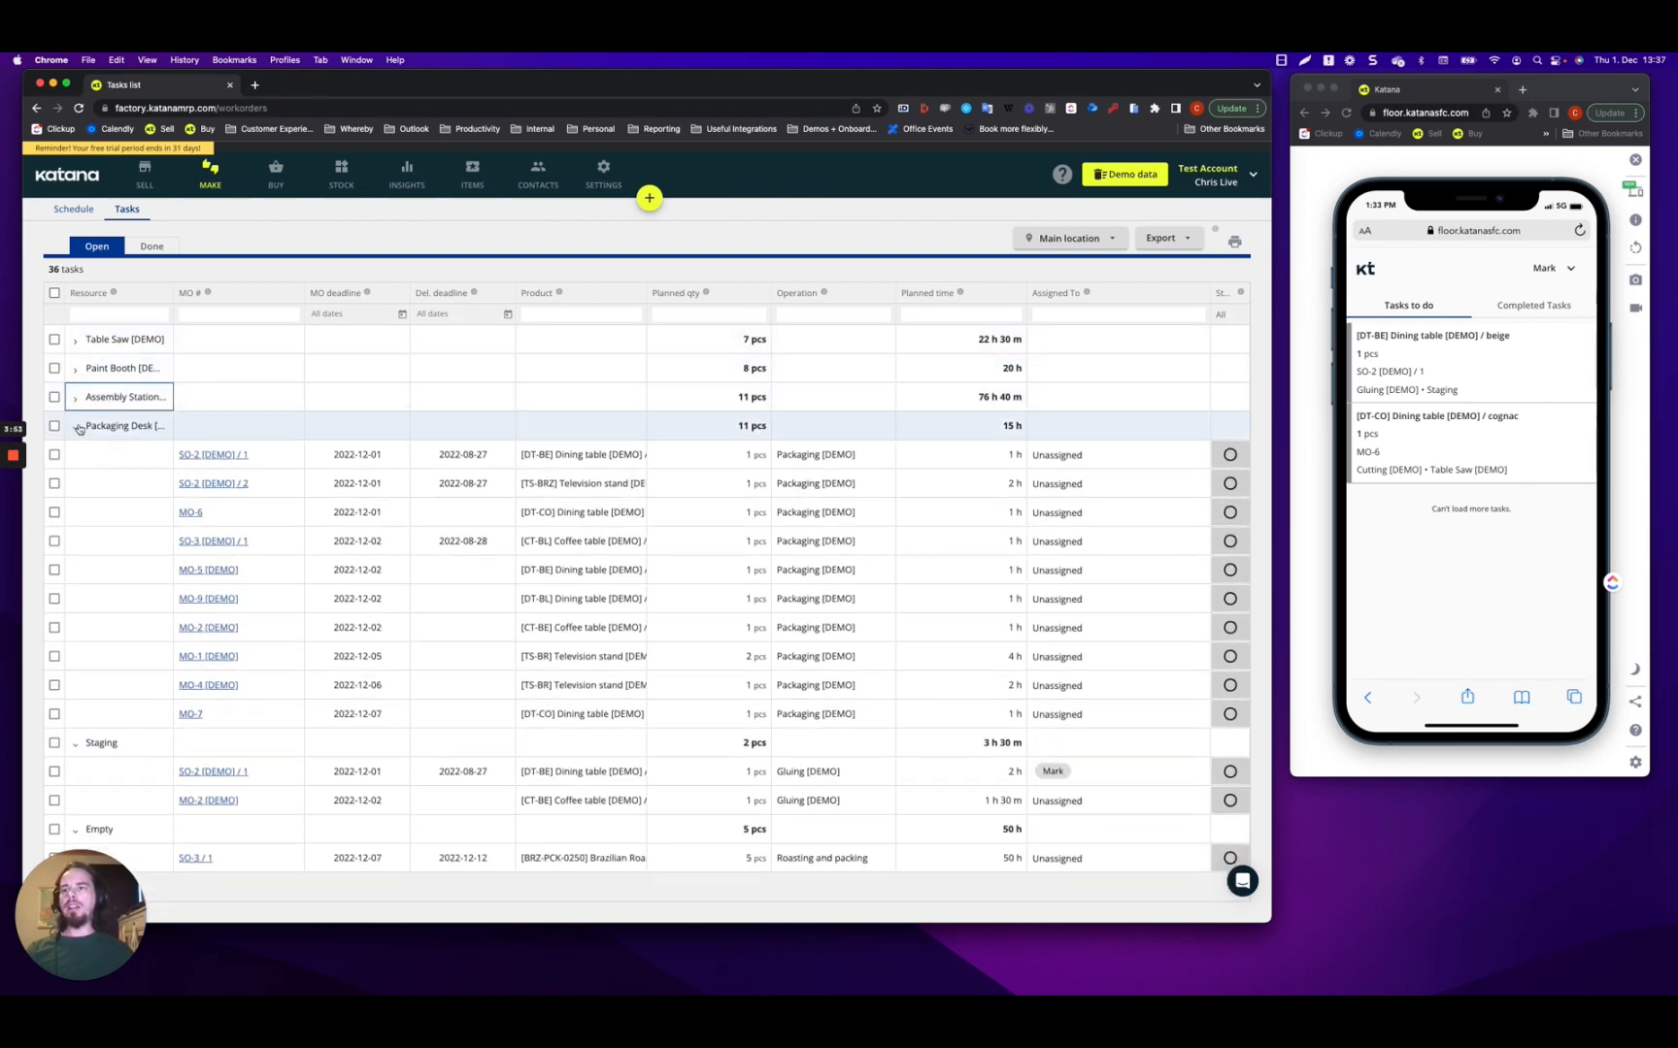
pyautogui.click(78, 428)
pyautogui.click(76, 456)
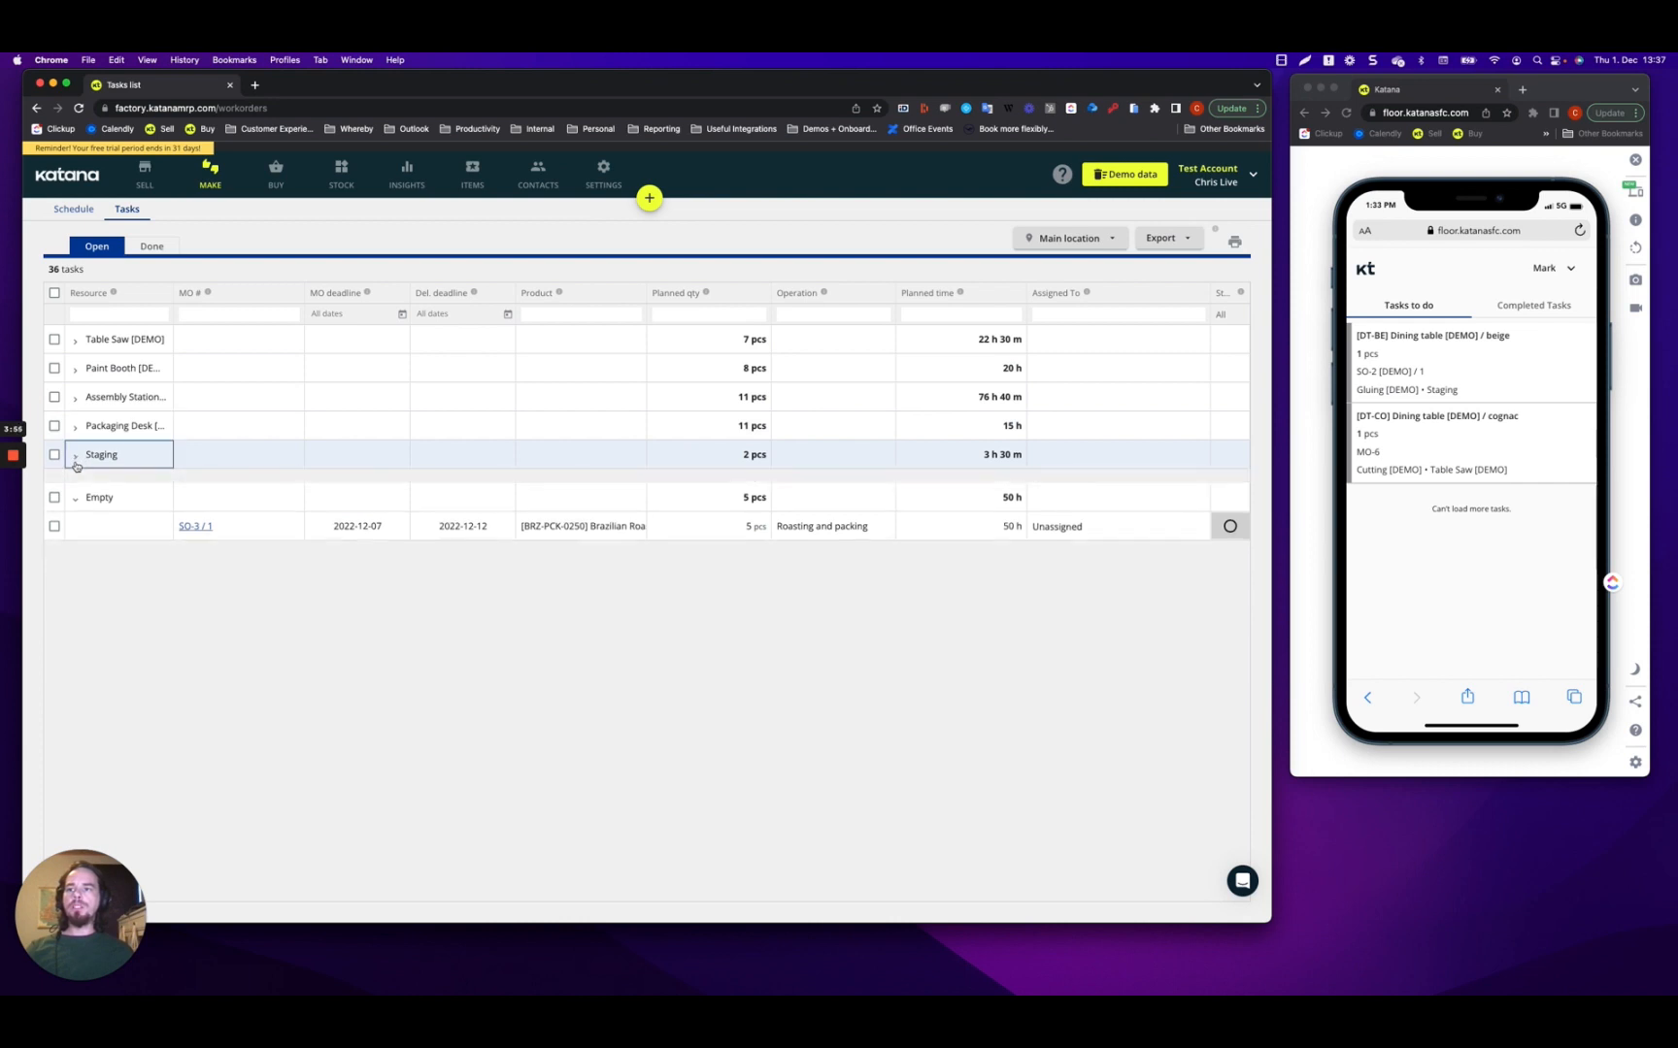
pyautogui.click(76, 484)
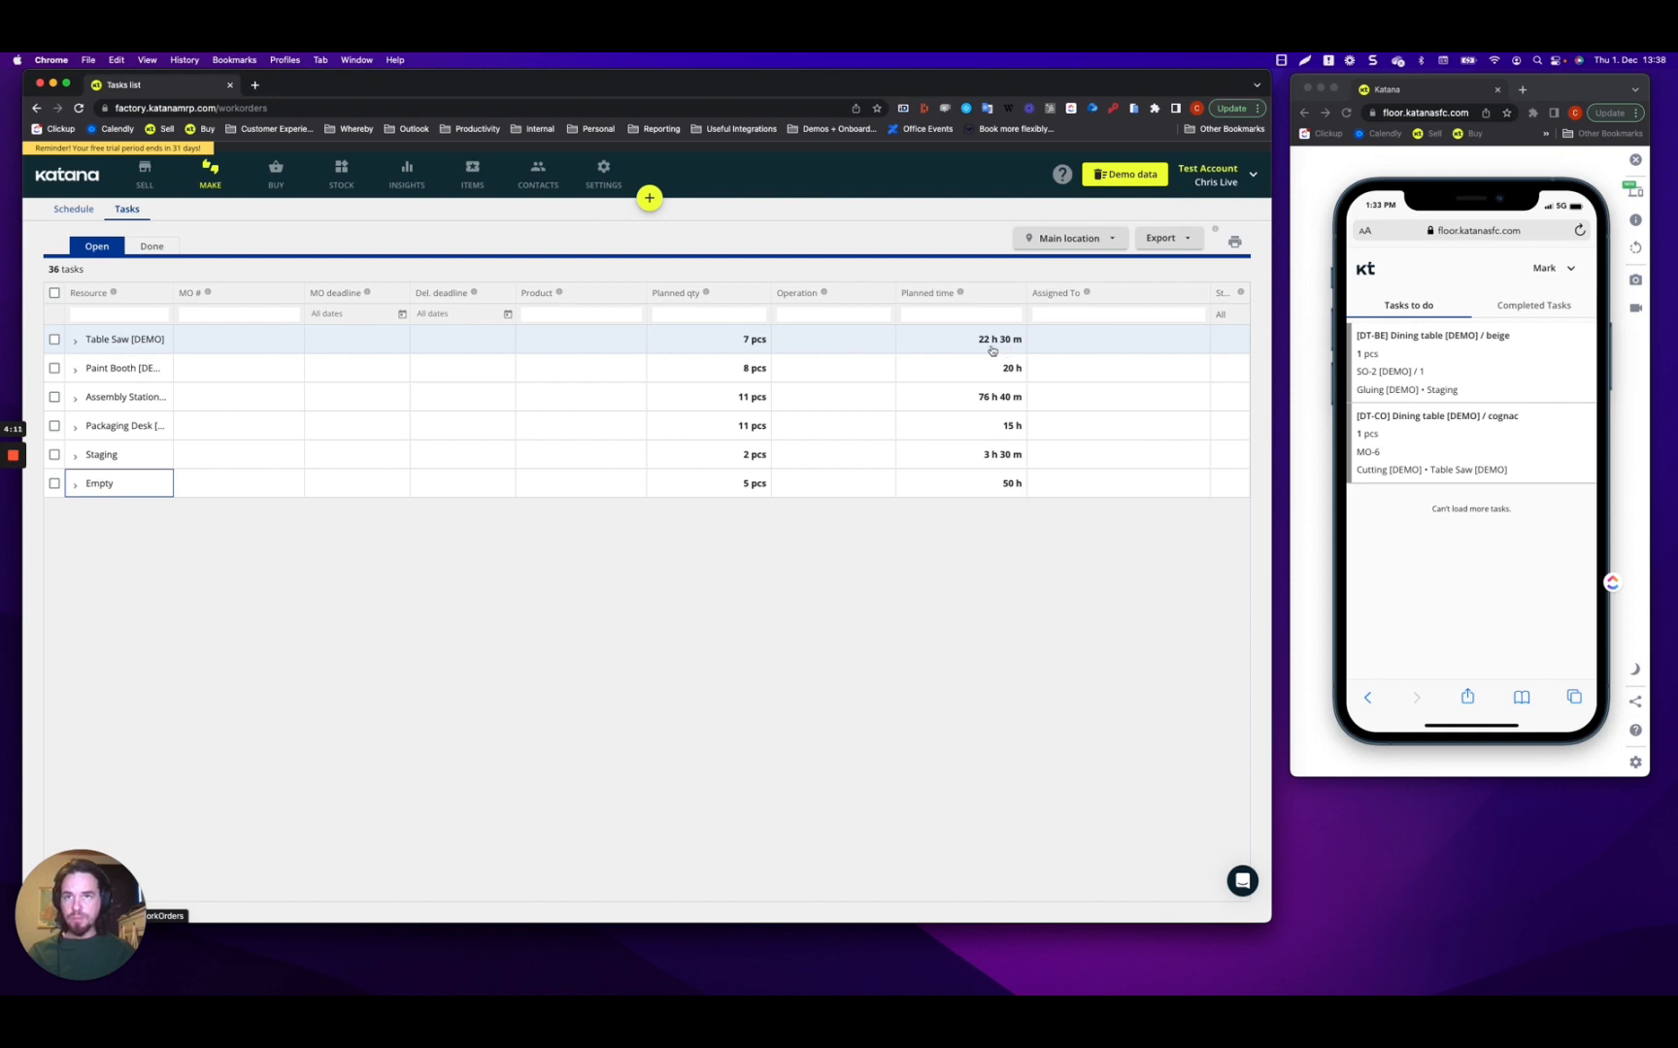
pyautogui.click(74, 344)
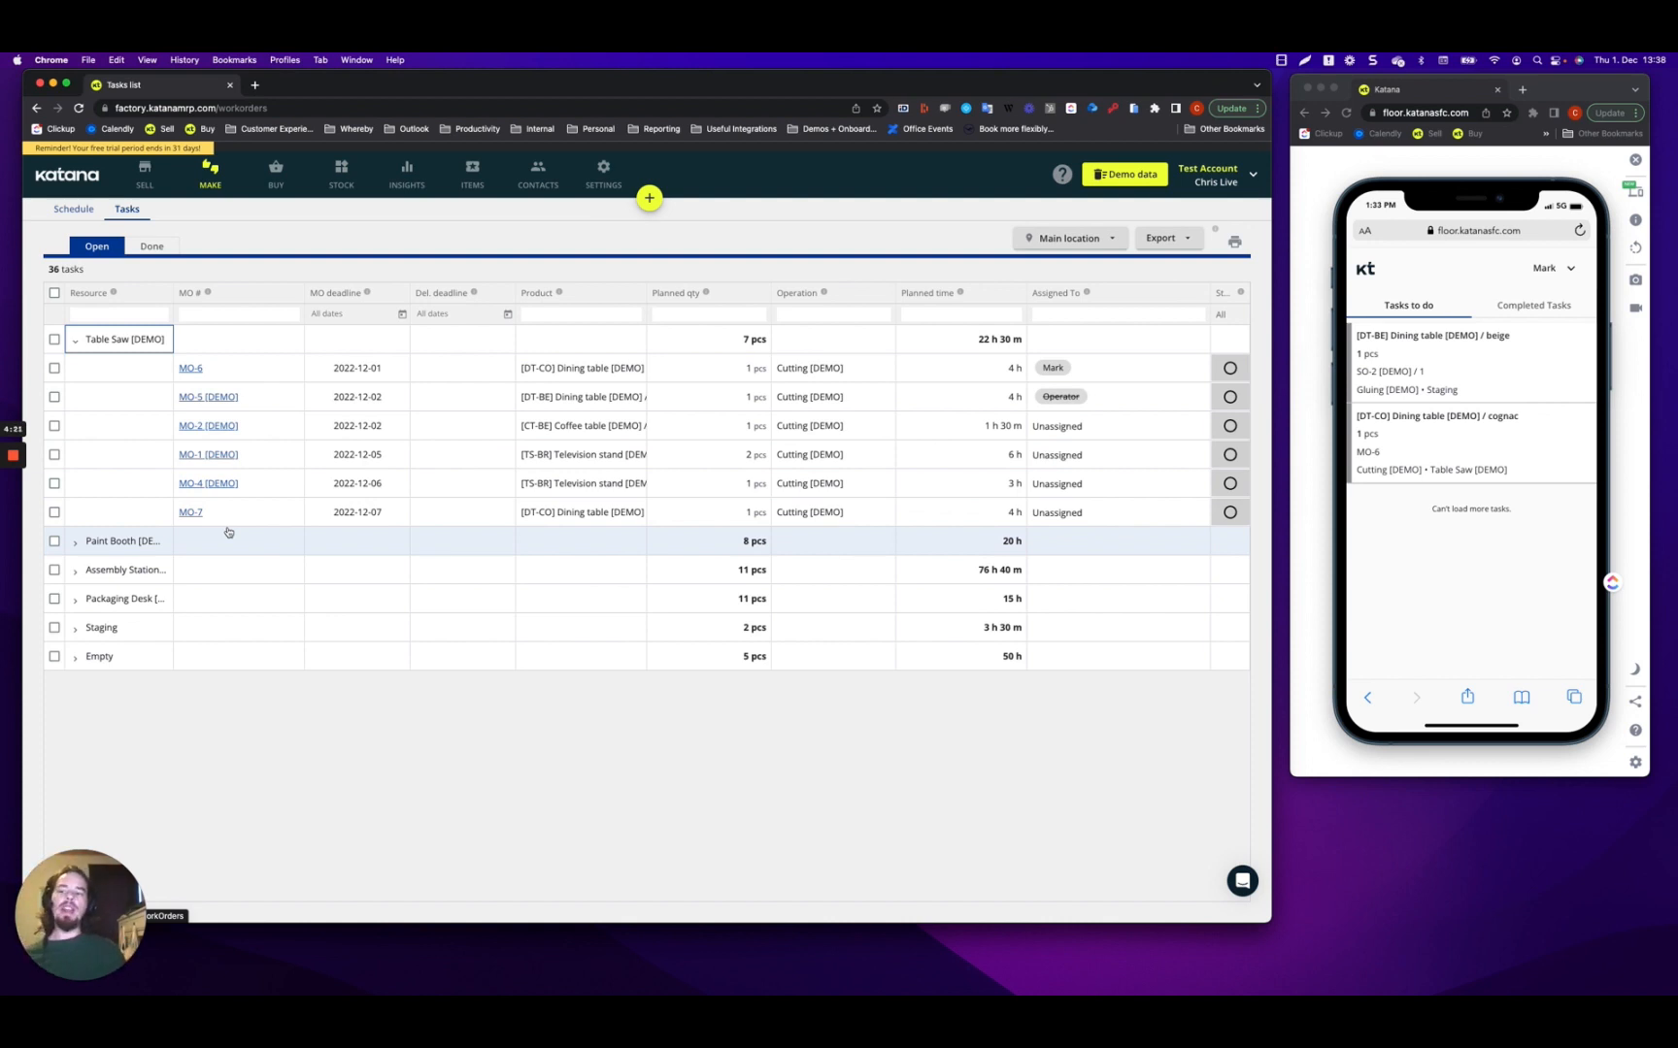
# Check the Schedule view, then return to the Tasks list with groups expanded.
pyautogui.click(67, 210)
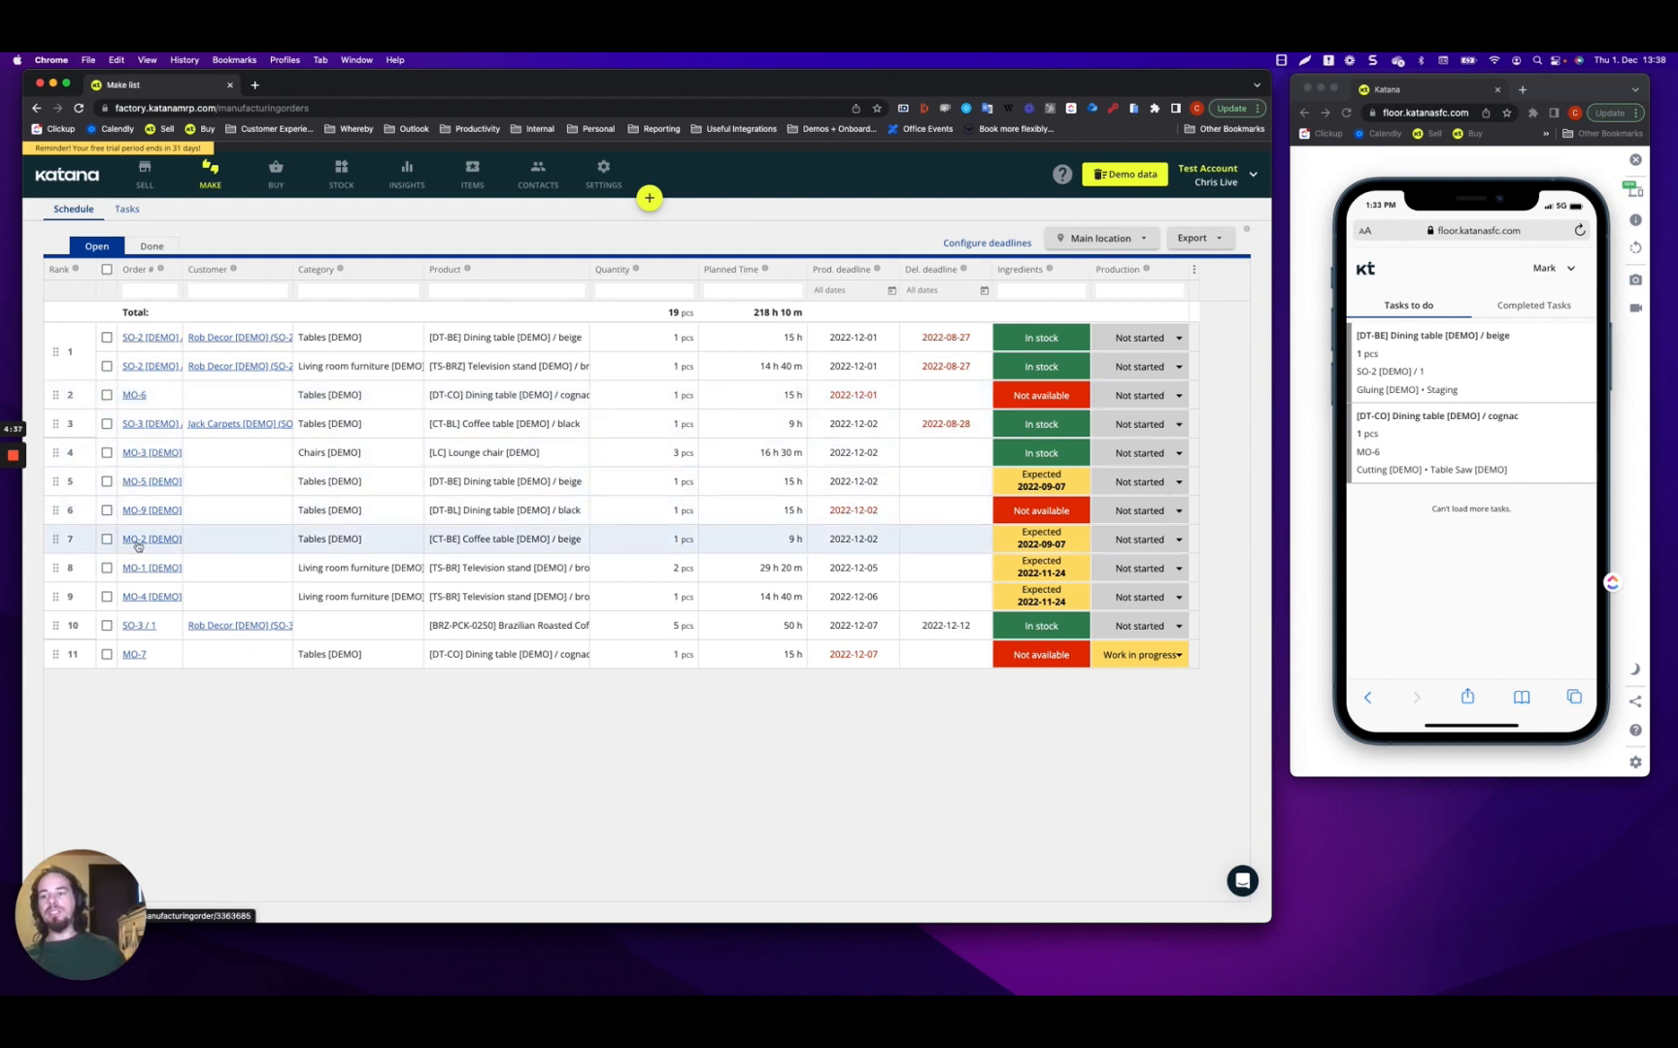
pyautogui.click(128, 211)
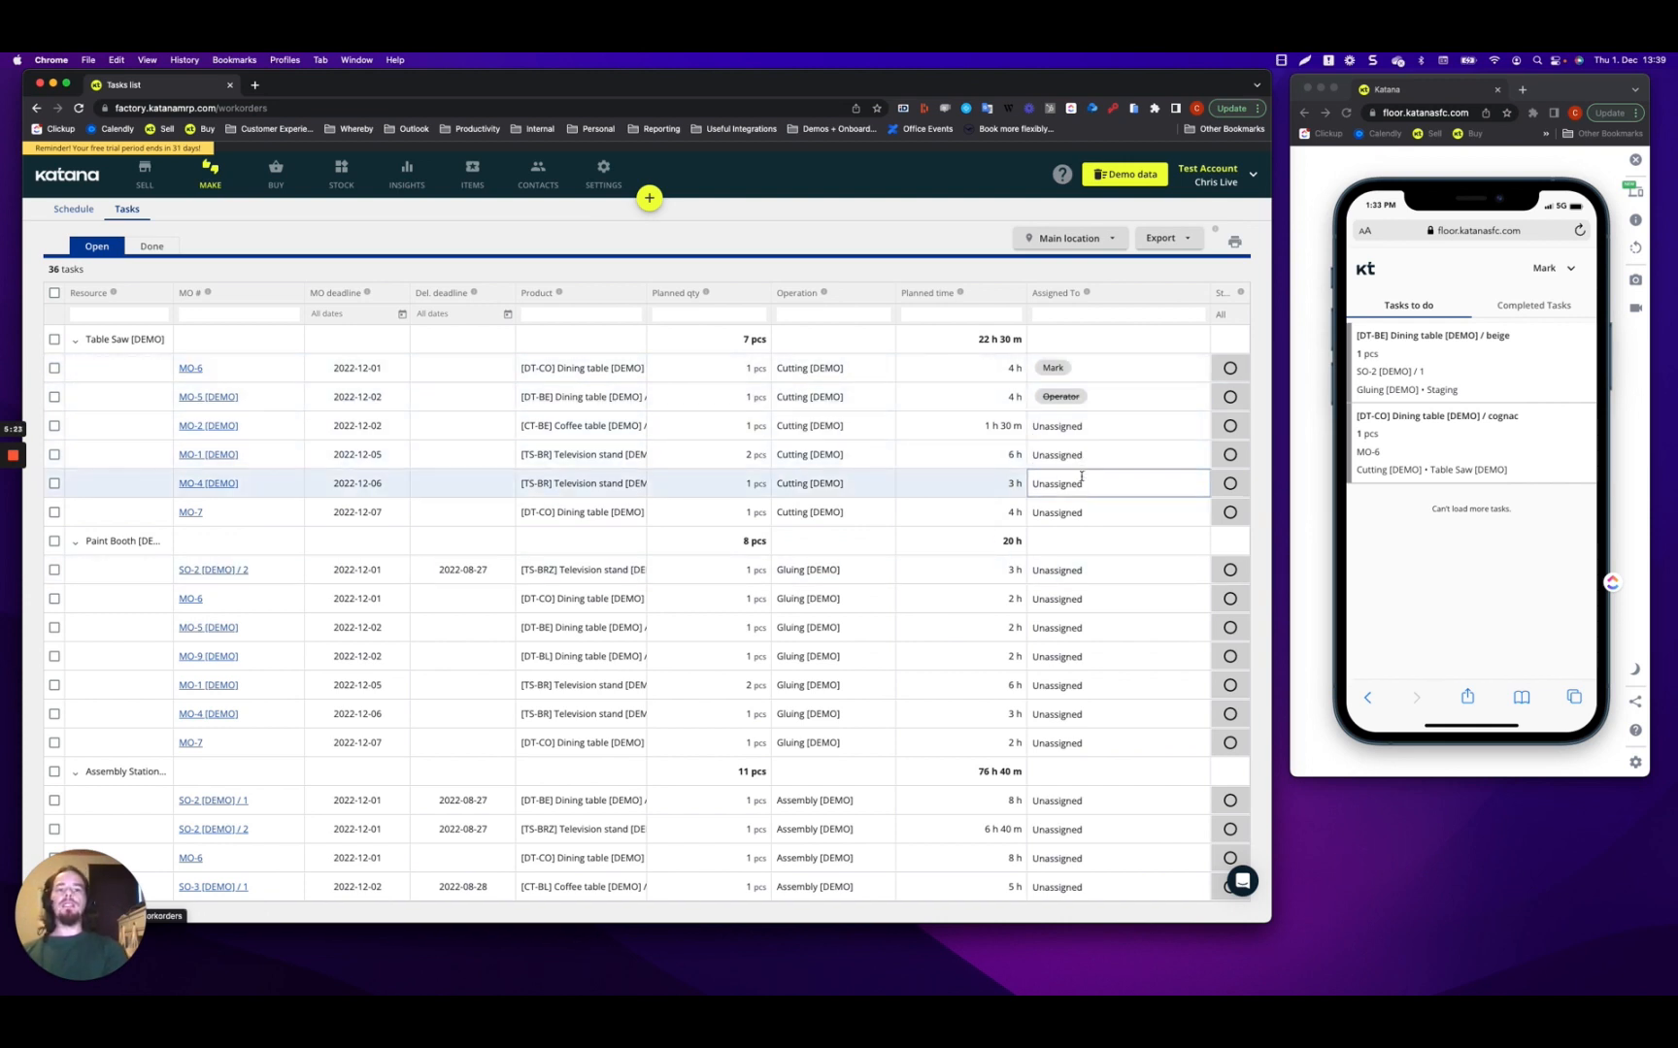
# Filter the Operation column by 'cutting' and select the MO-6 cutting task.
pyautogui.click(1075, 393)
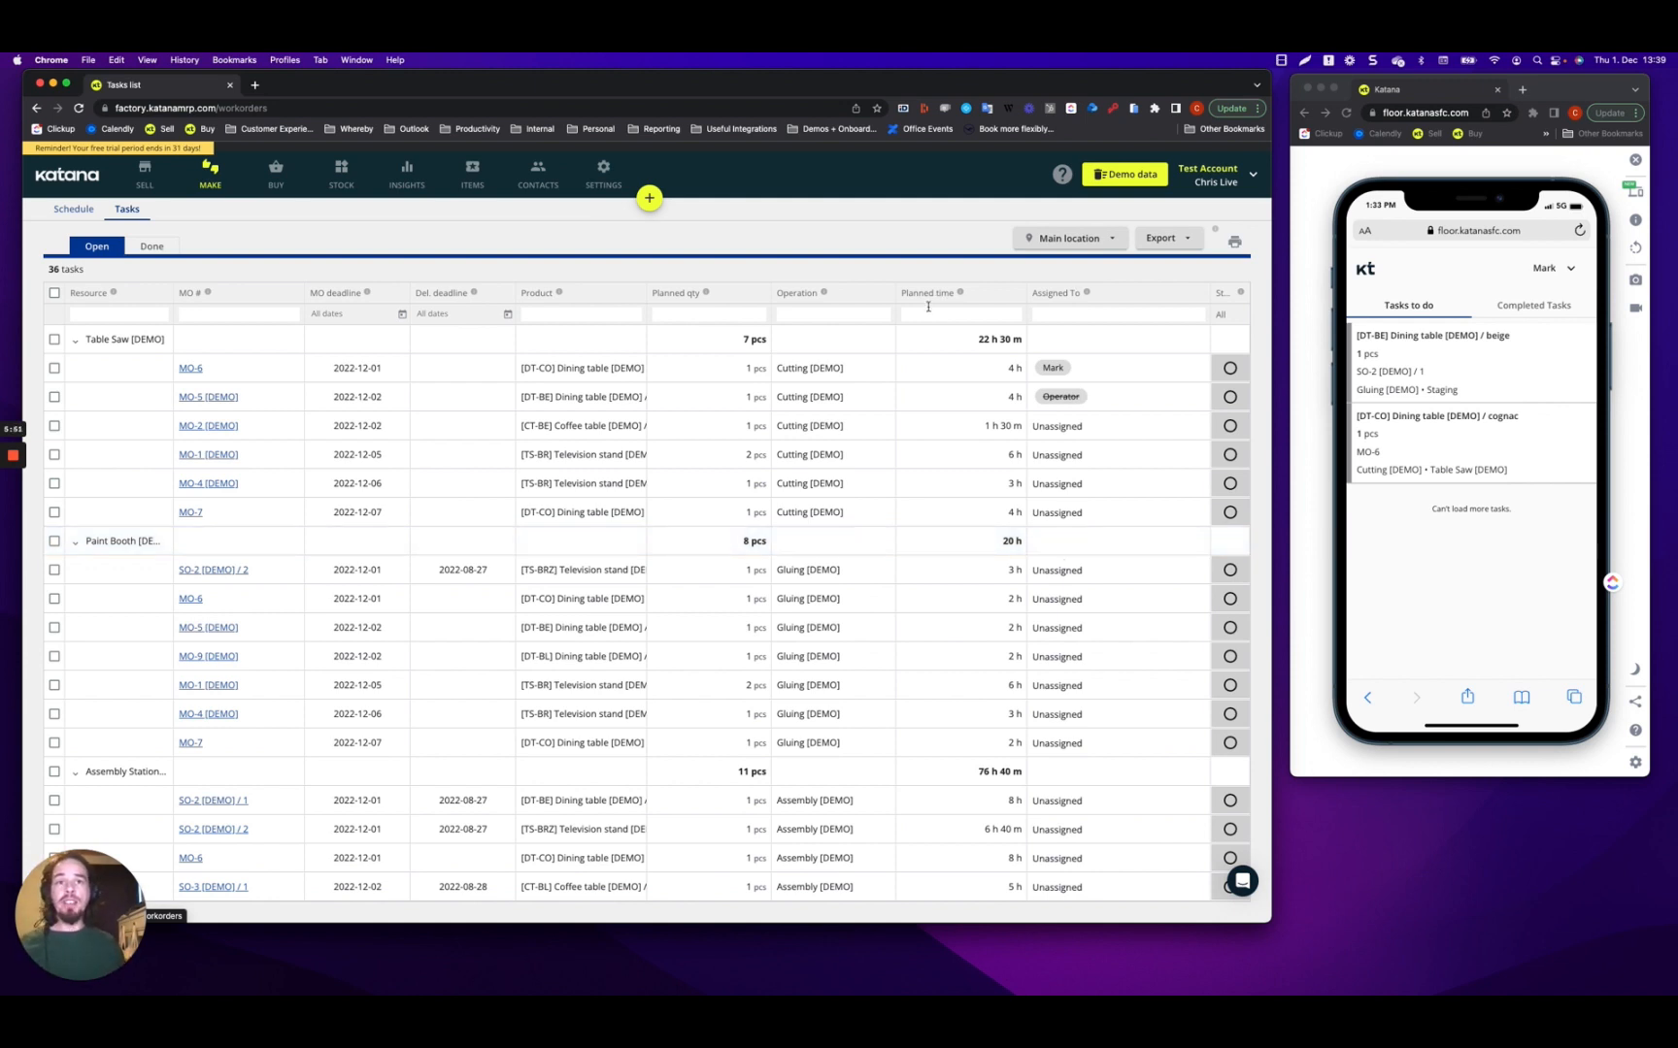
pyautogui.click(836, 332)
pyautogui.click(817, 312)
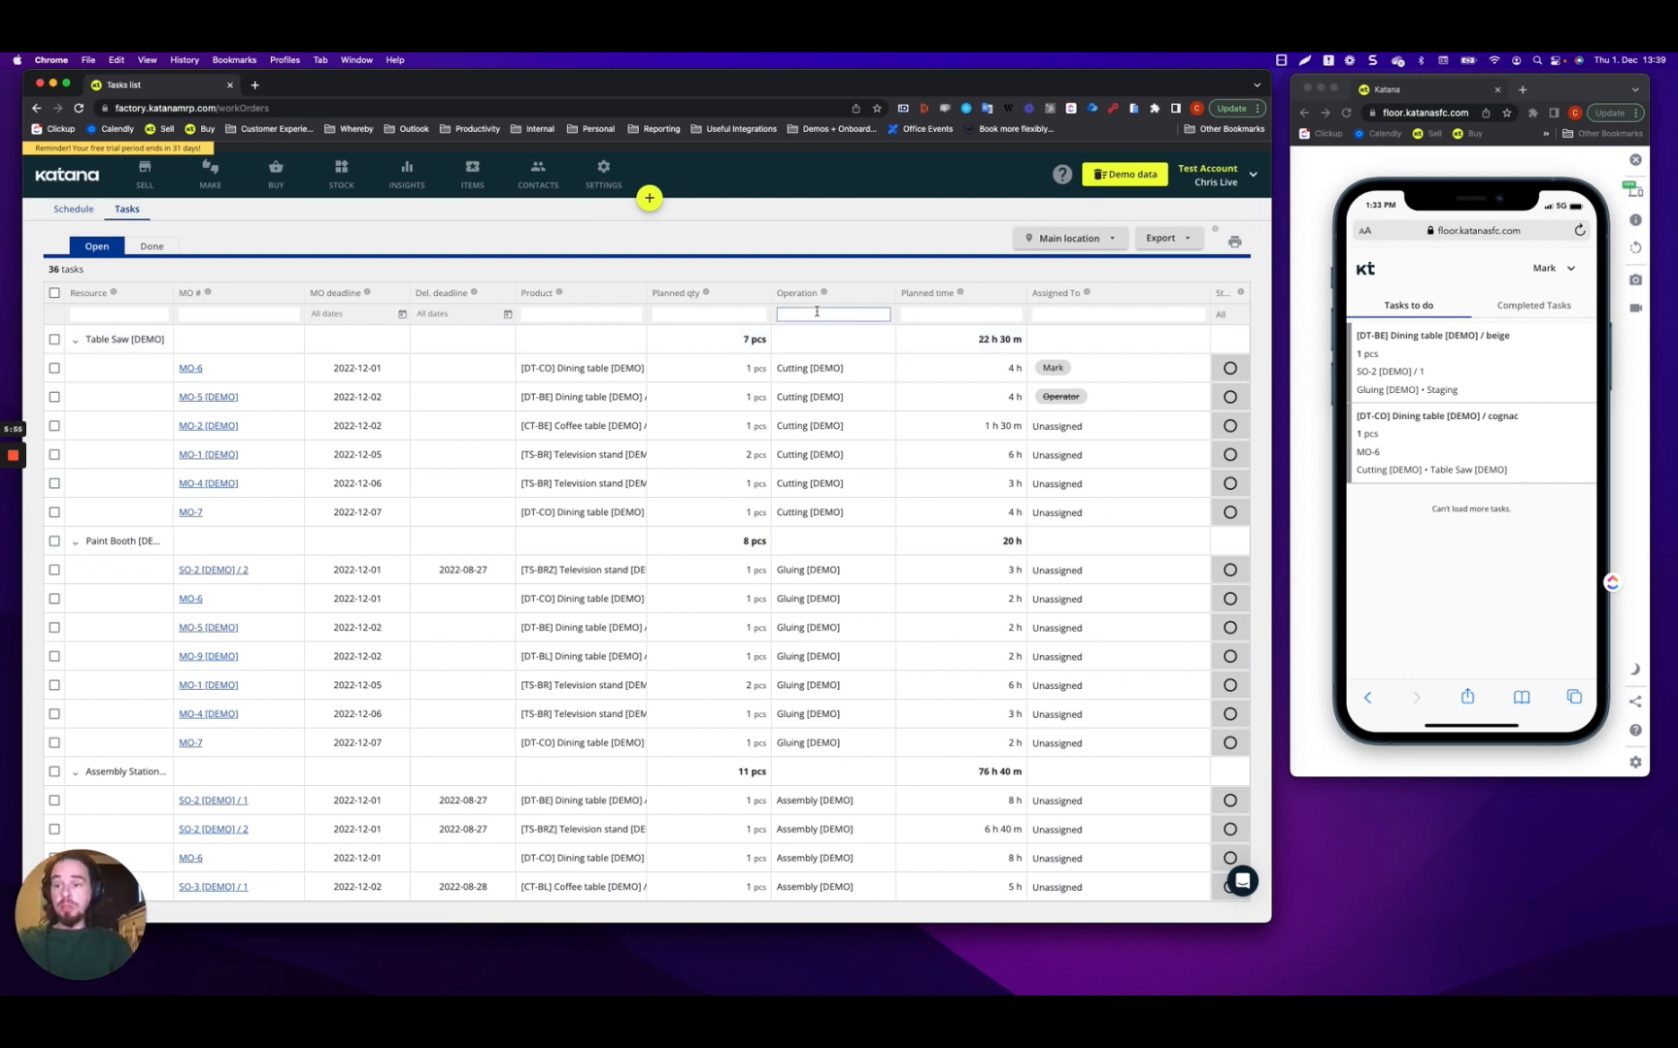
pyautogui.write('cutting')
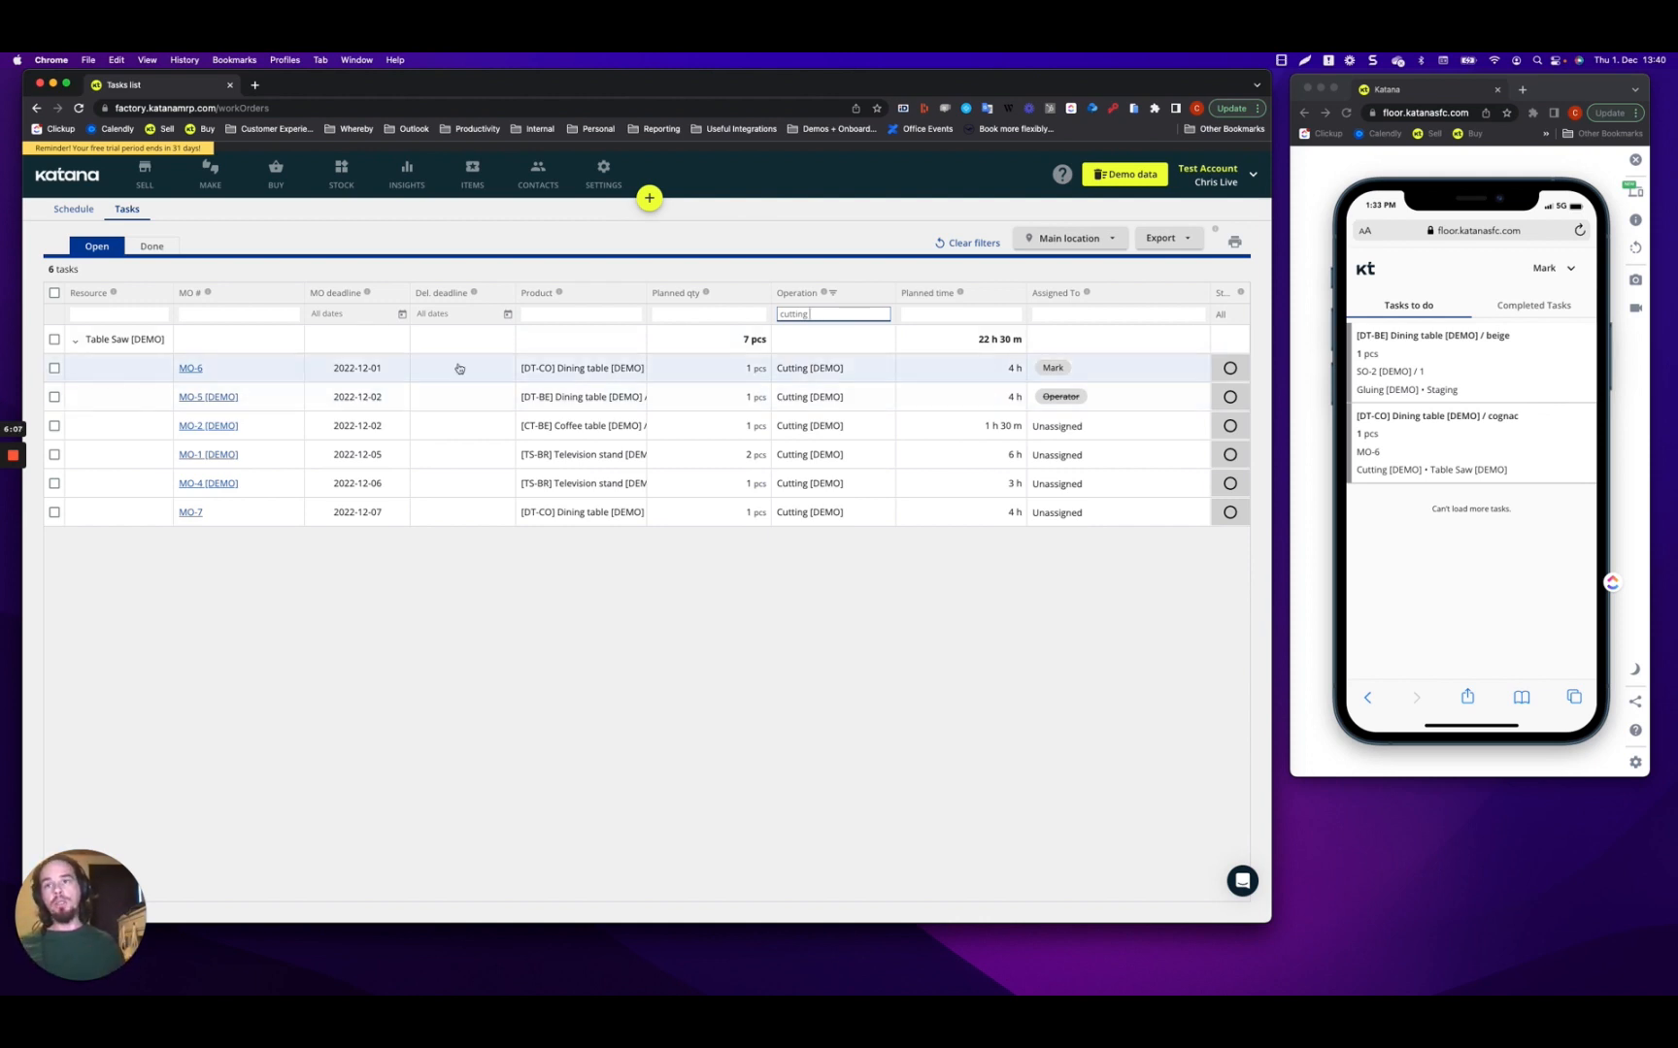
pyautogui.click(54, 368)
# Add MO-5, MO-2, MO-1, MO-4 and MO-7 cutting tasks to the selection; preview operators without assigning.
pyautogui.click(54, 396)
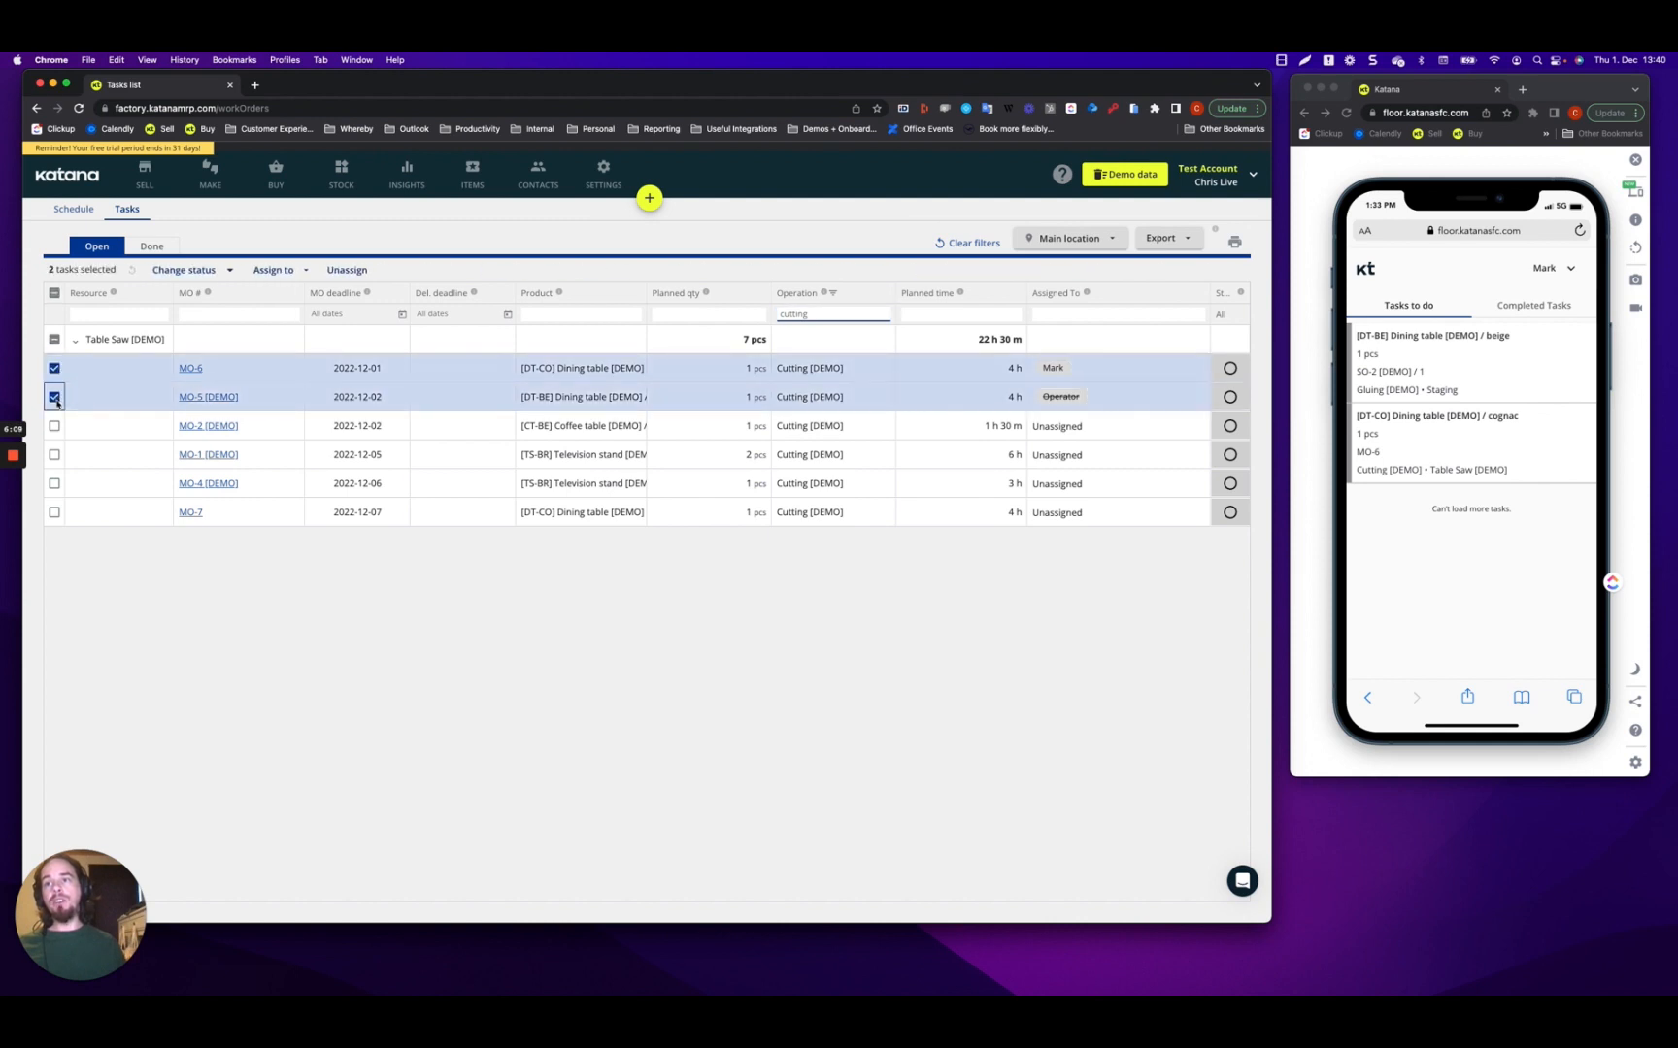
pyautogui.click(55, 425)
pyautogui.click(54, 454)
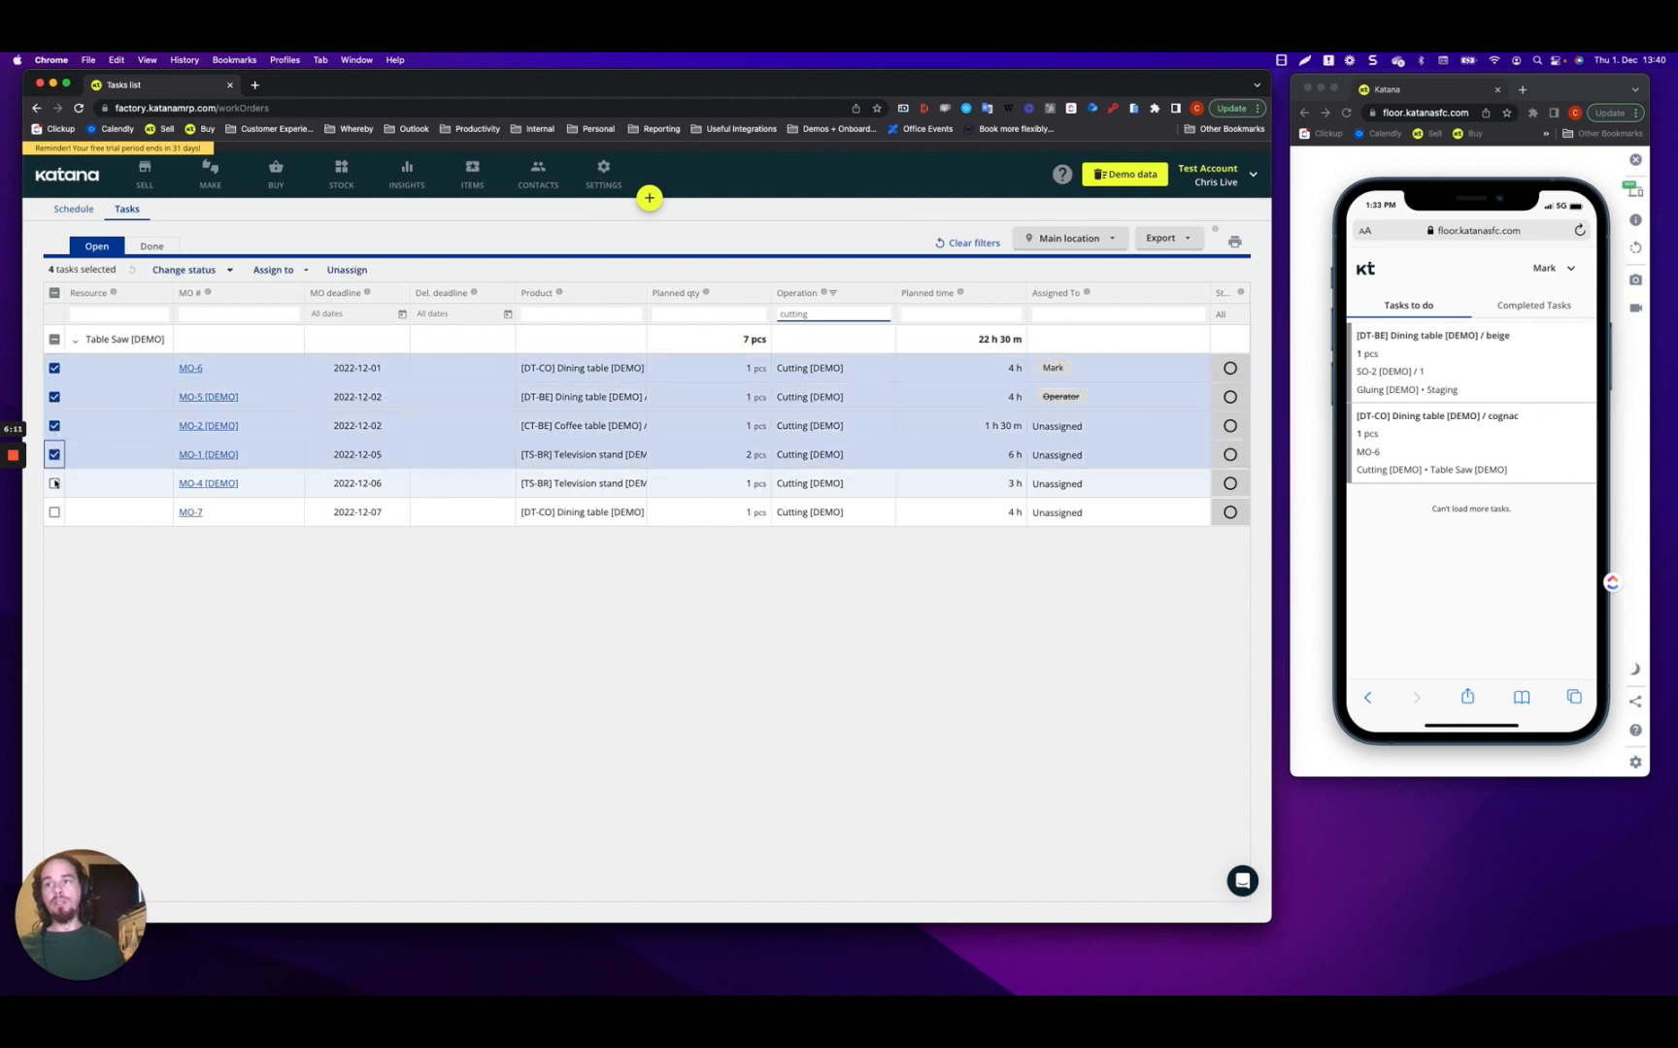
pyautogui.click(55, 483)
pyautogui.click(54, 512)
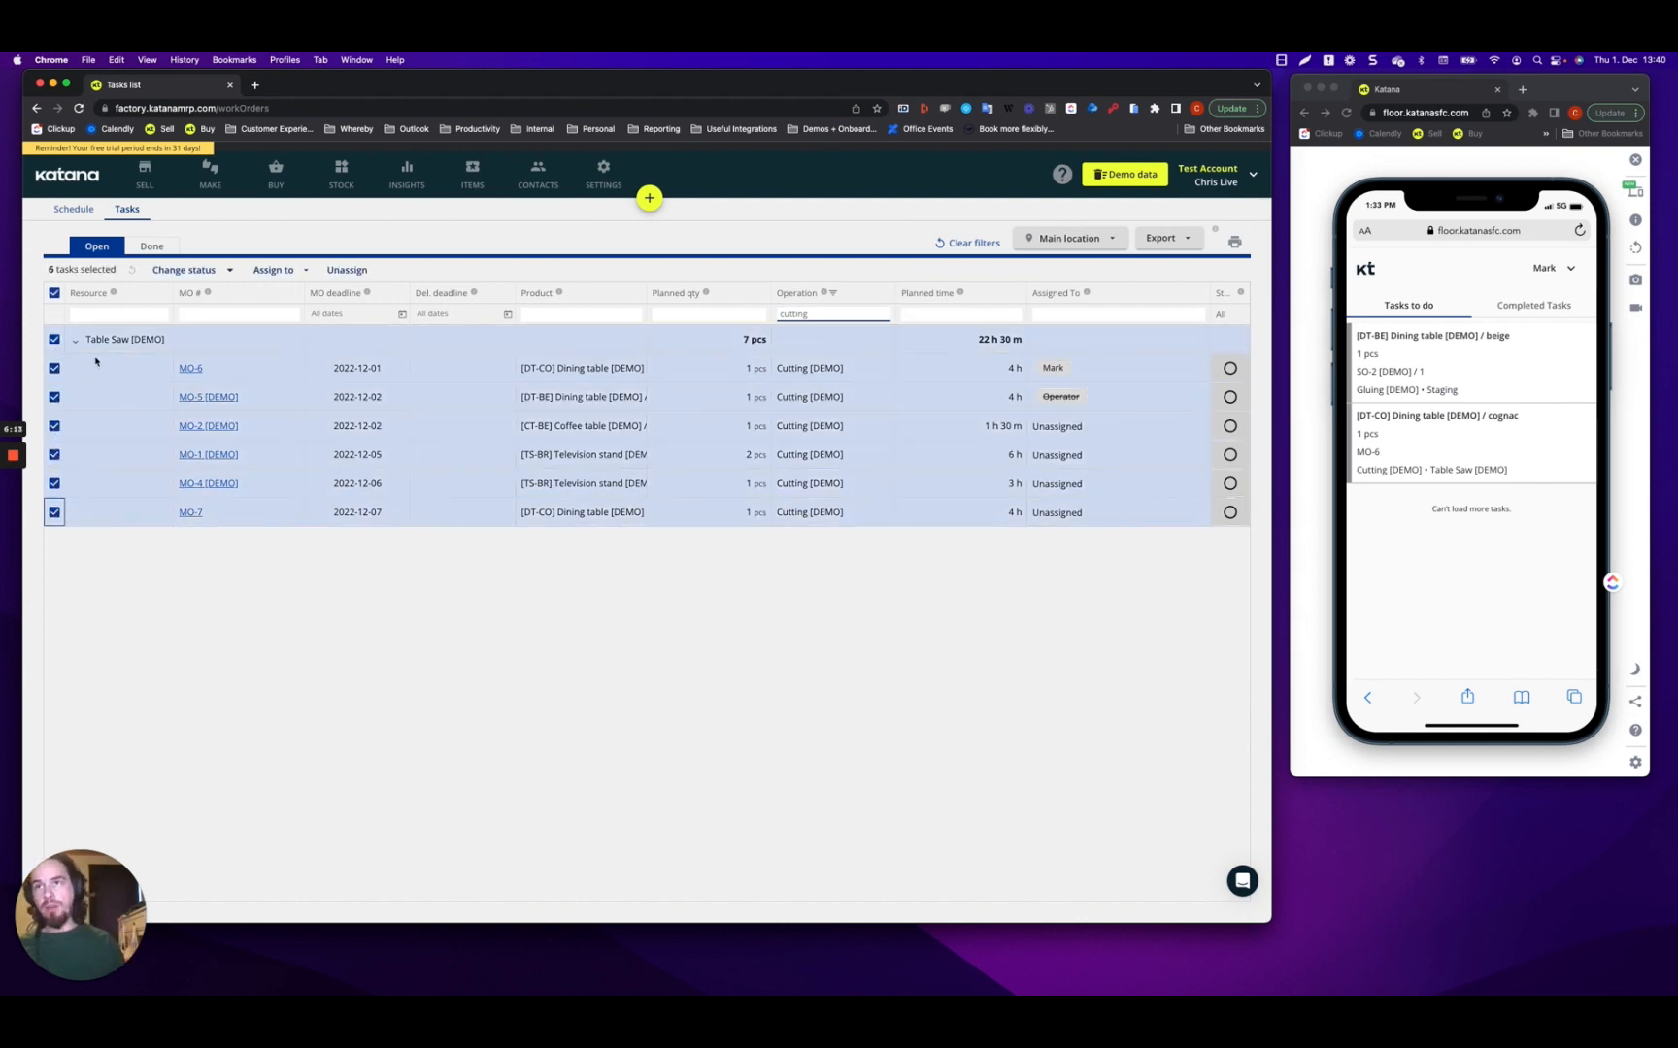
pyautogui.click(281, 271)
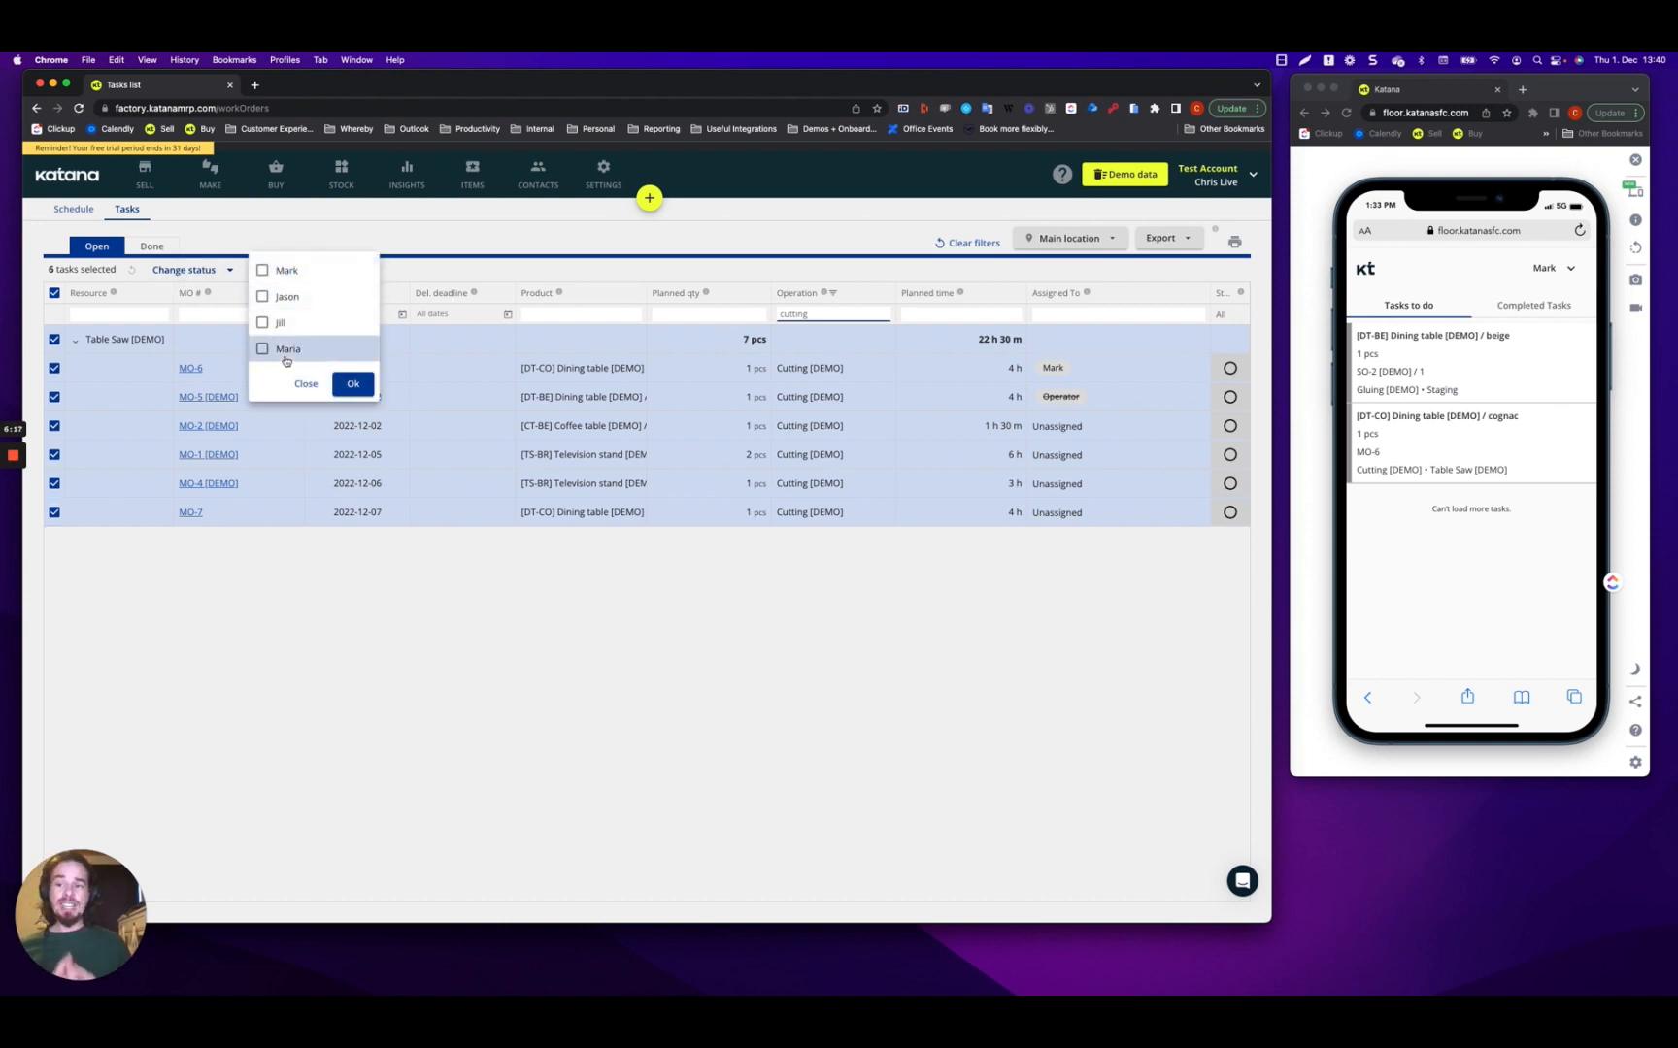
pyautogui.click(254, 660)
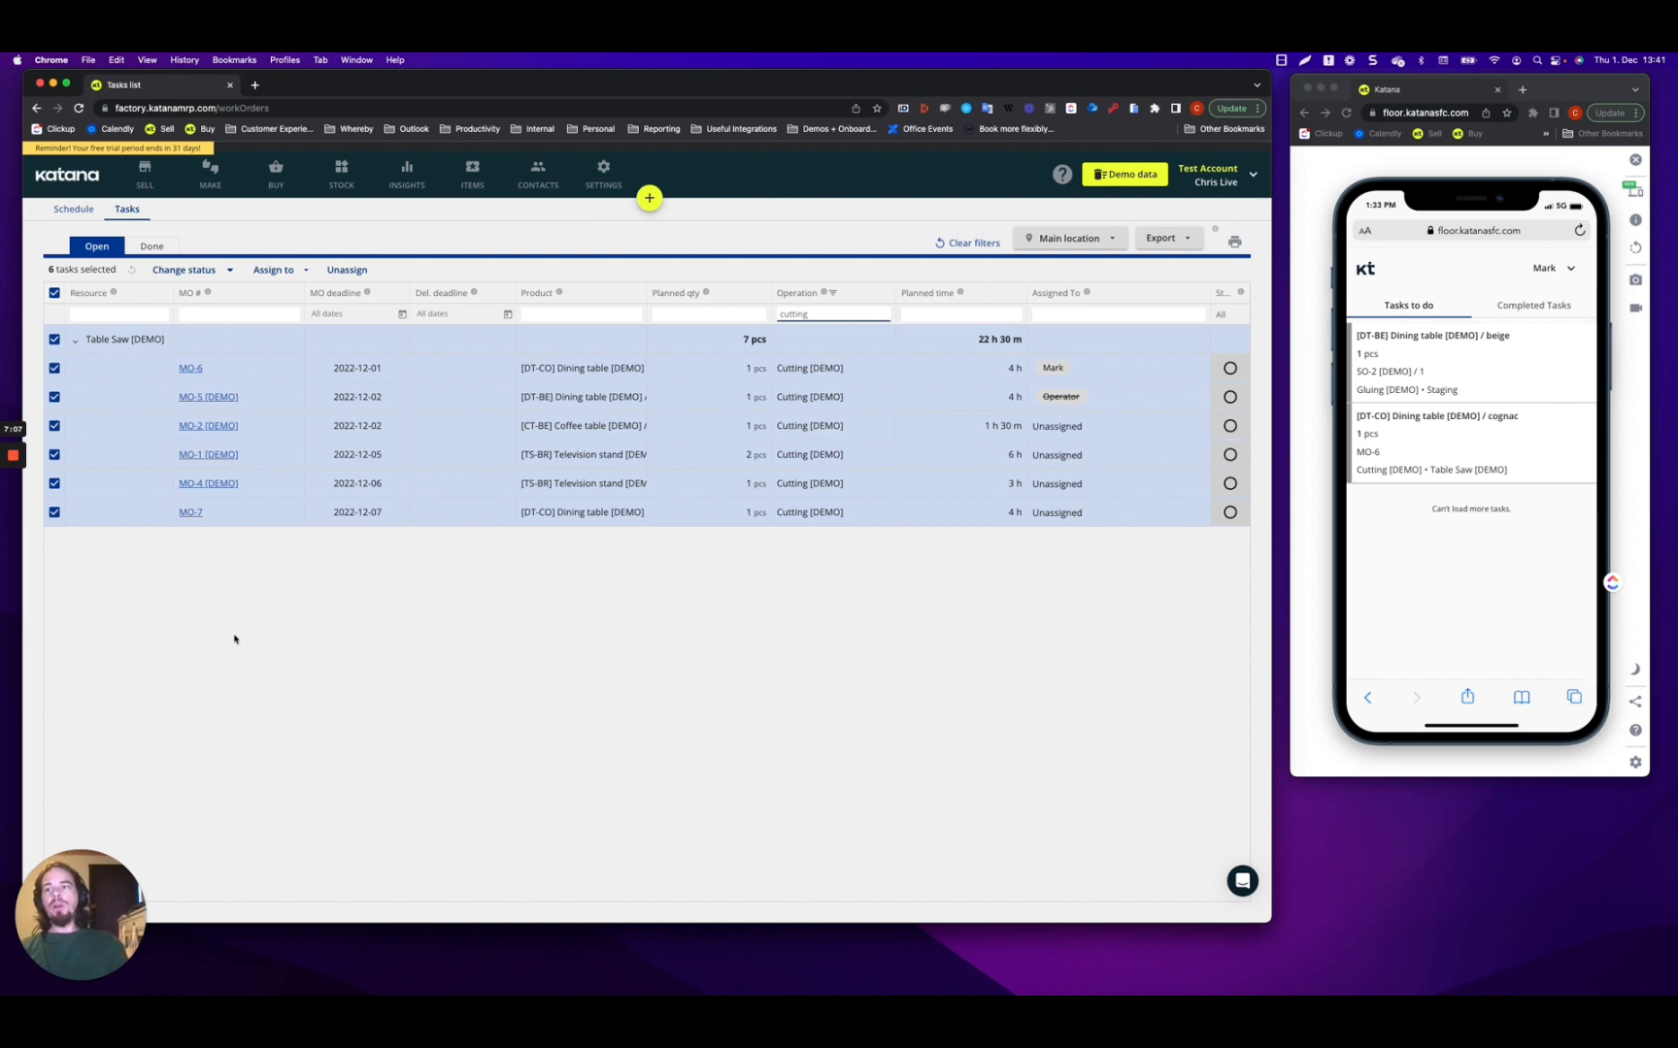
# Deselect all six tasks and clear 'cutting' from the Operation filter.
pyautogui.click(56, 294)
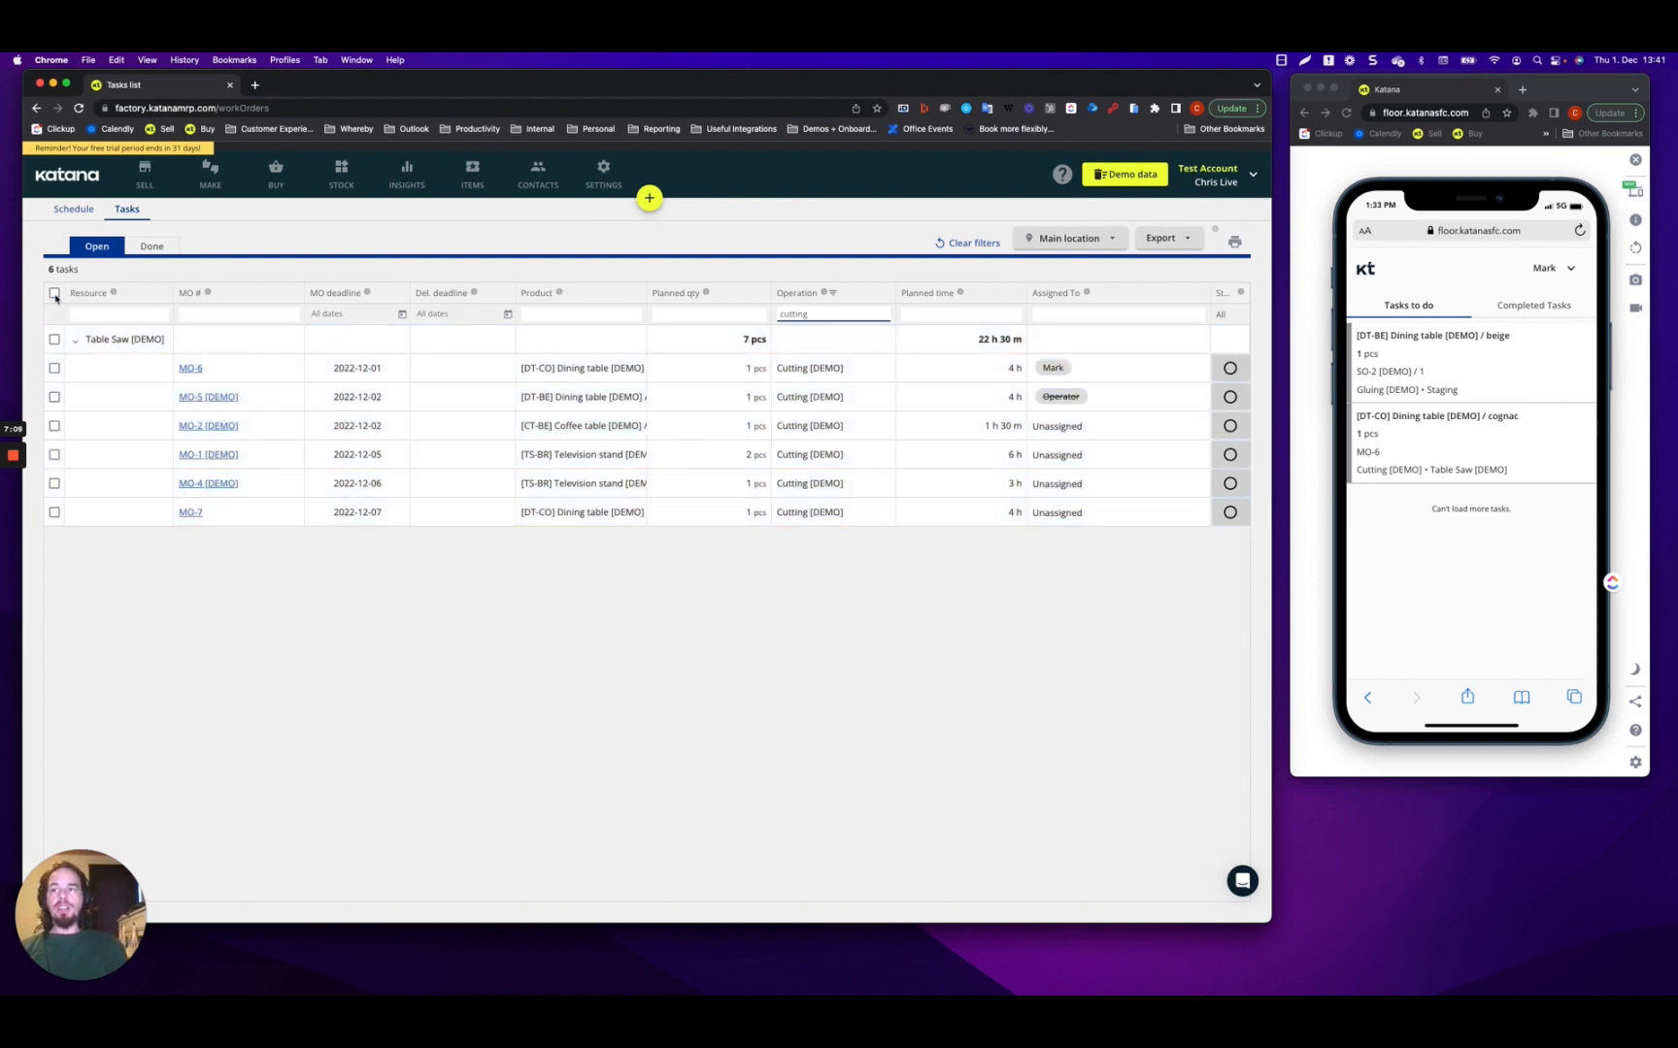
pyautogui.click(819, 314)
pyautogui.press('BackSpace')
pyautogui.press('BackSpace')
pyautogui.press('BackSpace')
pyautogui.press('BackSpace')
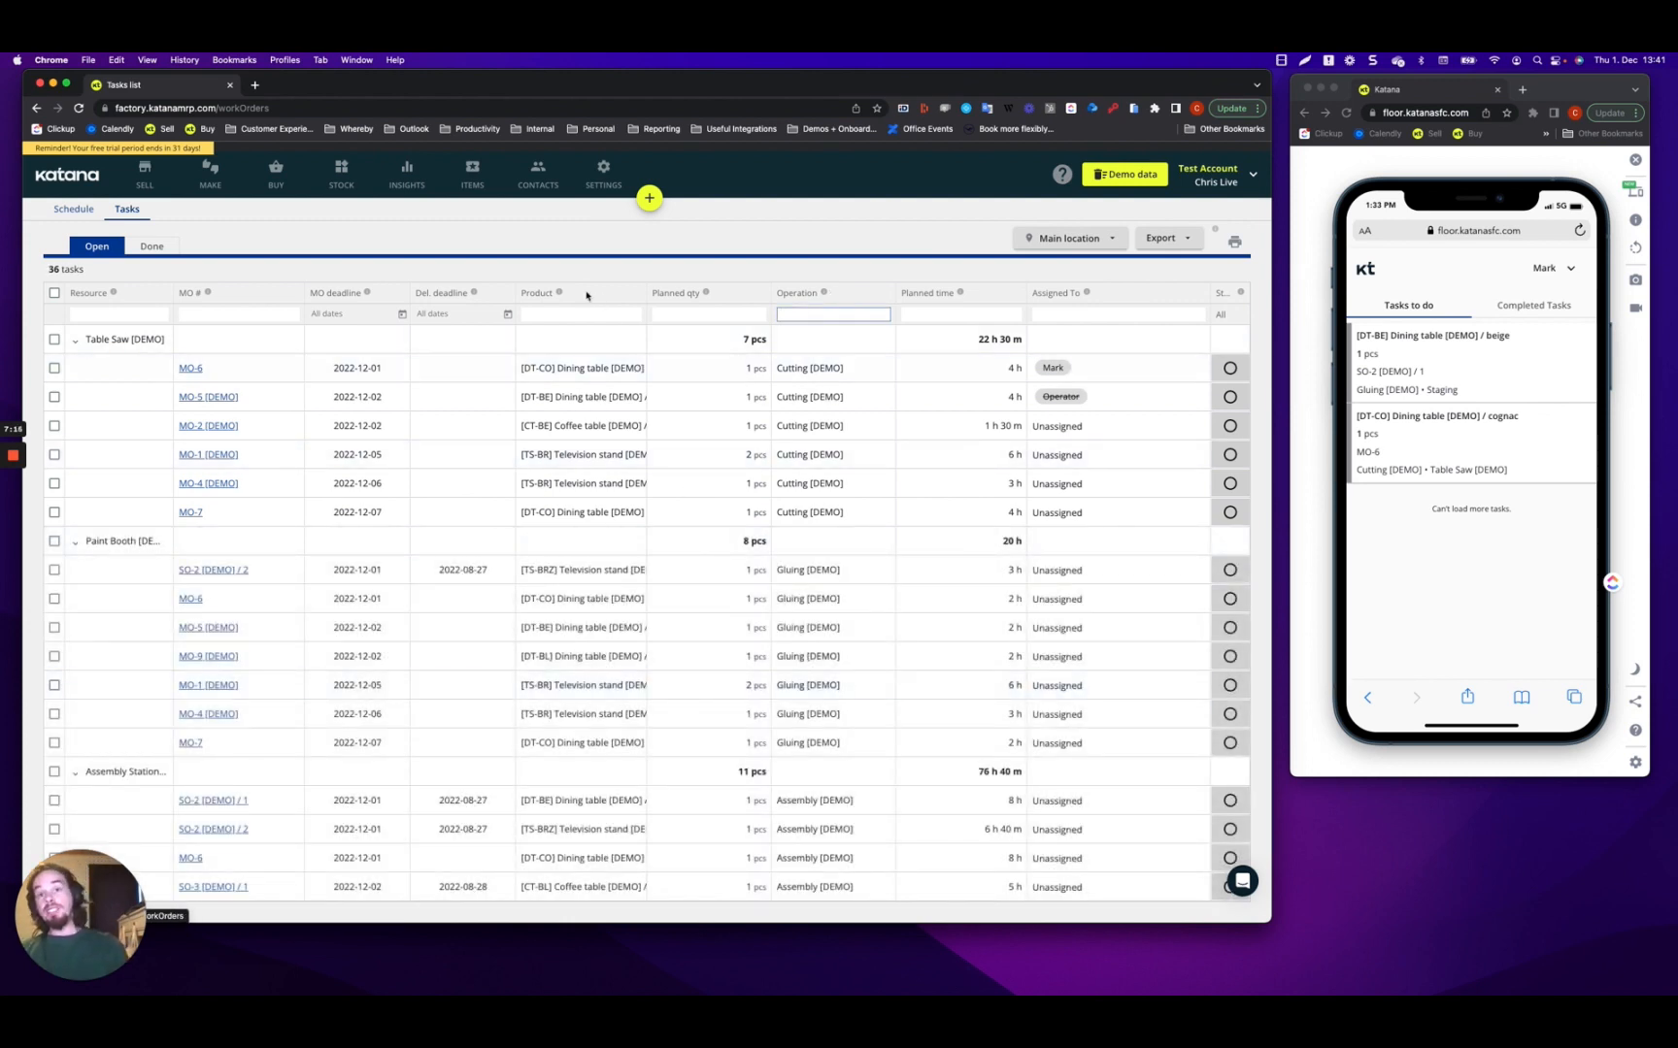
pyautogui.click(574, 314)
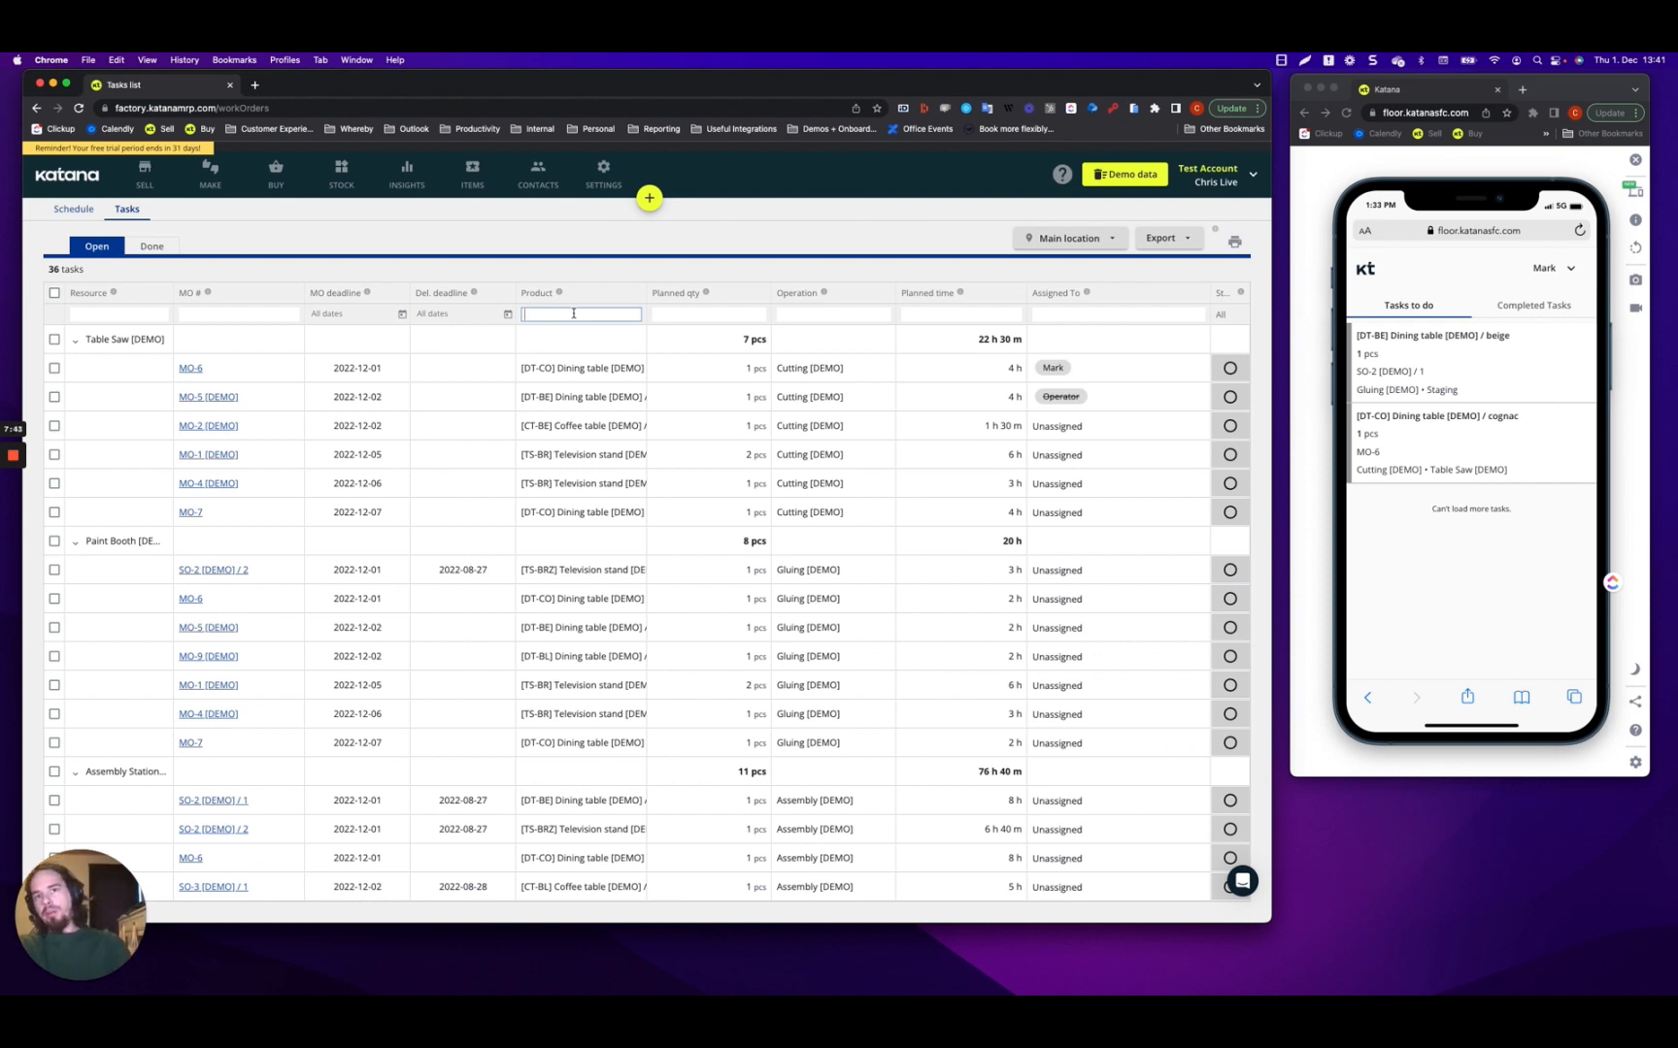
pyautogui.write('coffee')
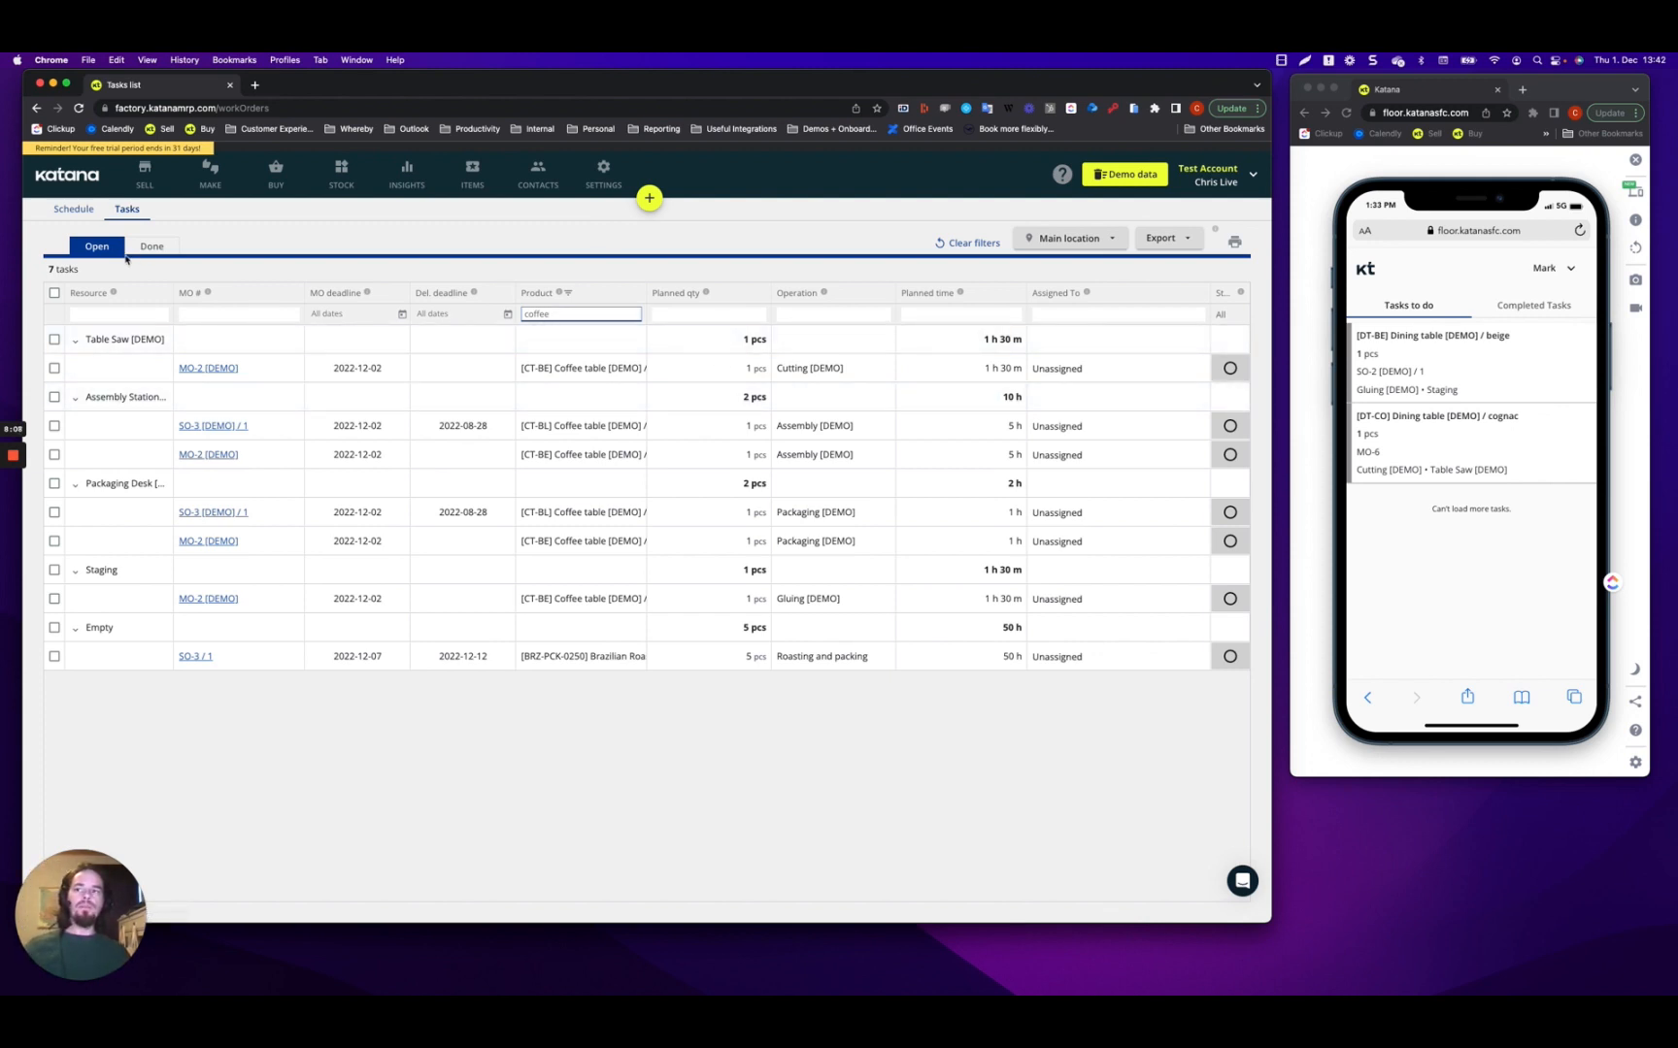
pyautogui.click(968, 243)
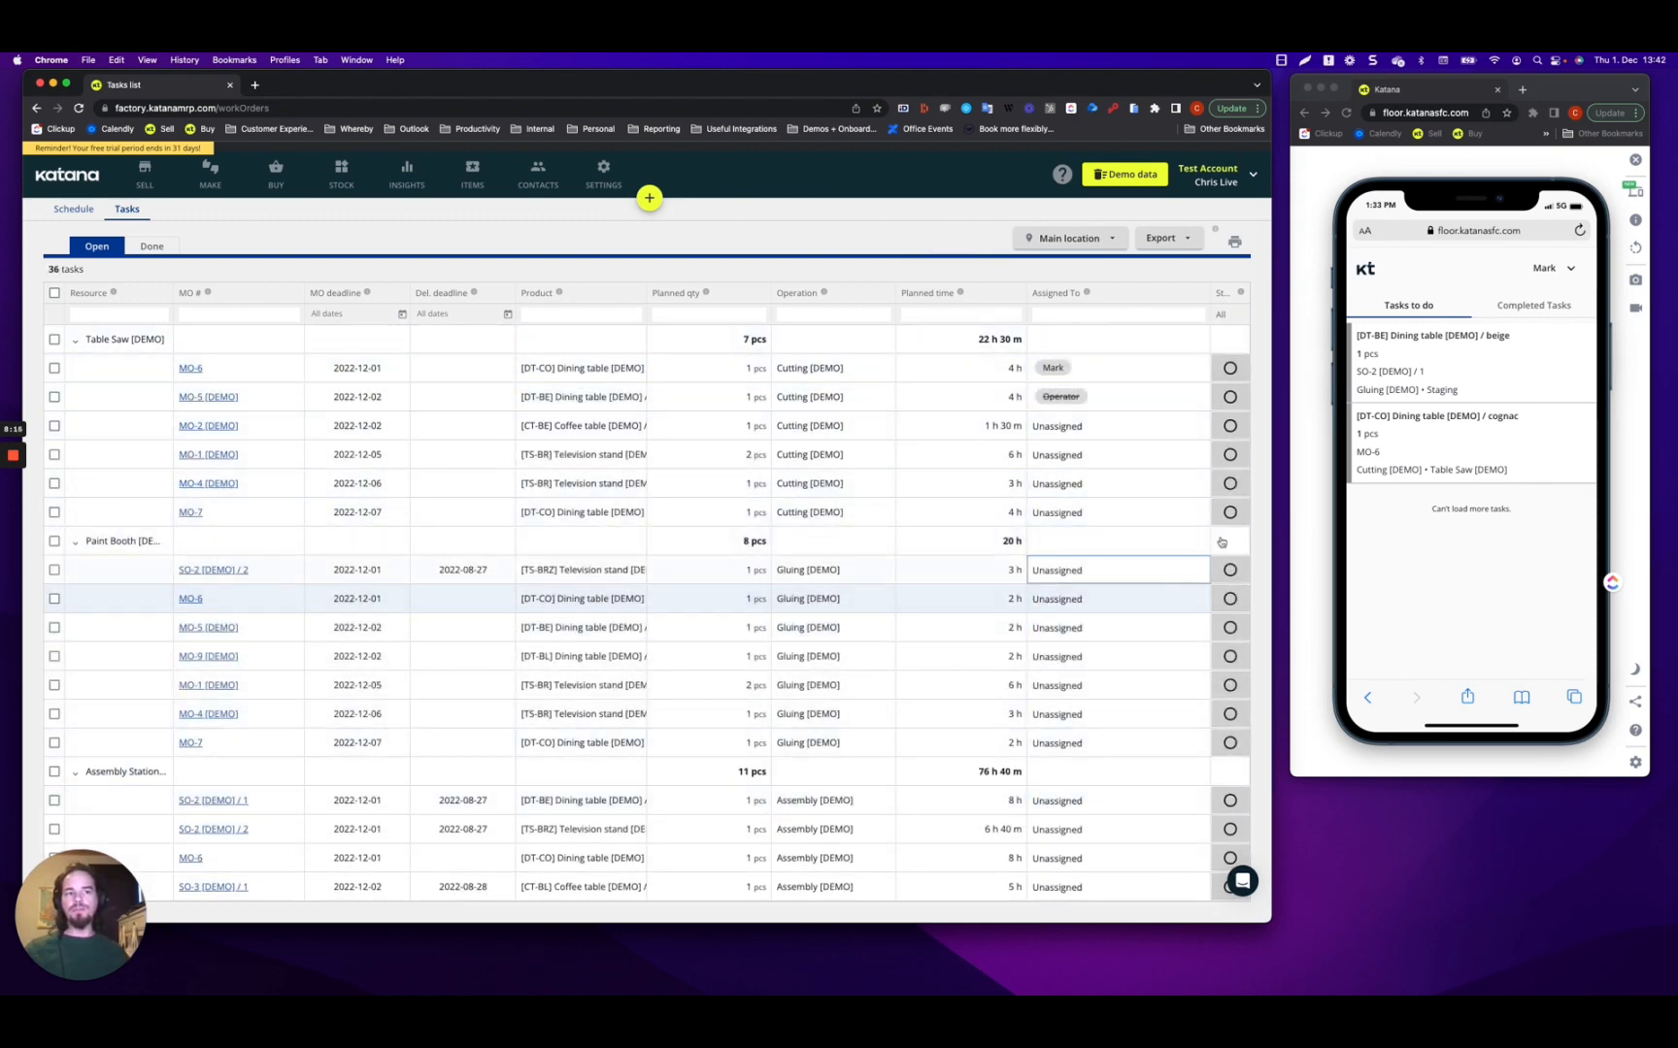
# View MO-6 Cutting's status options without changing them, then show the MO deadline date ranges.
pyautogui.click(1229, 369)
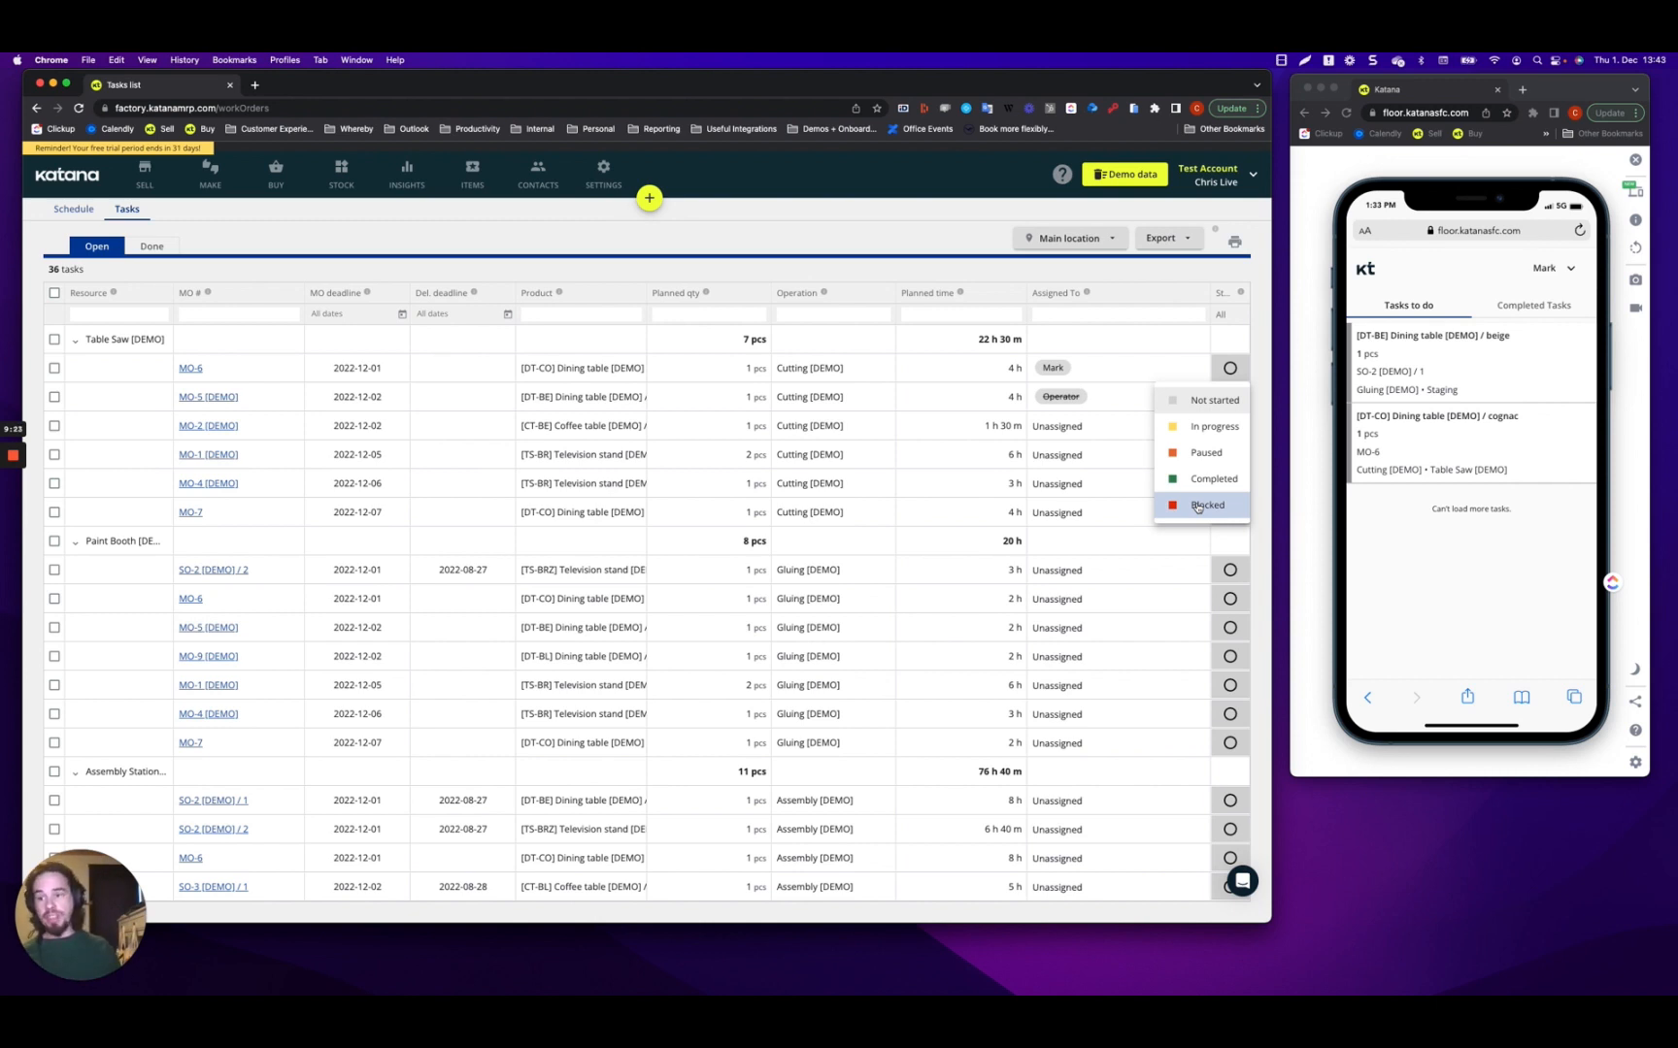
pyautogui.click(822, 214)
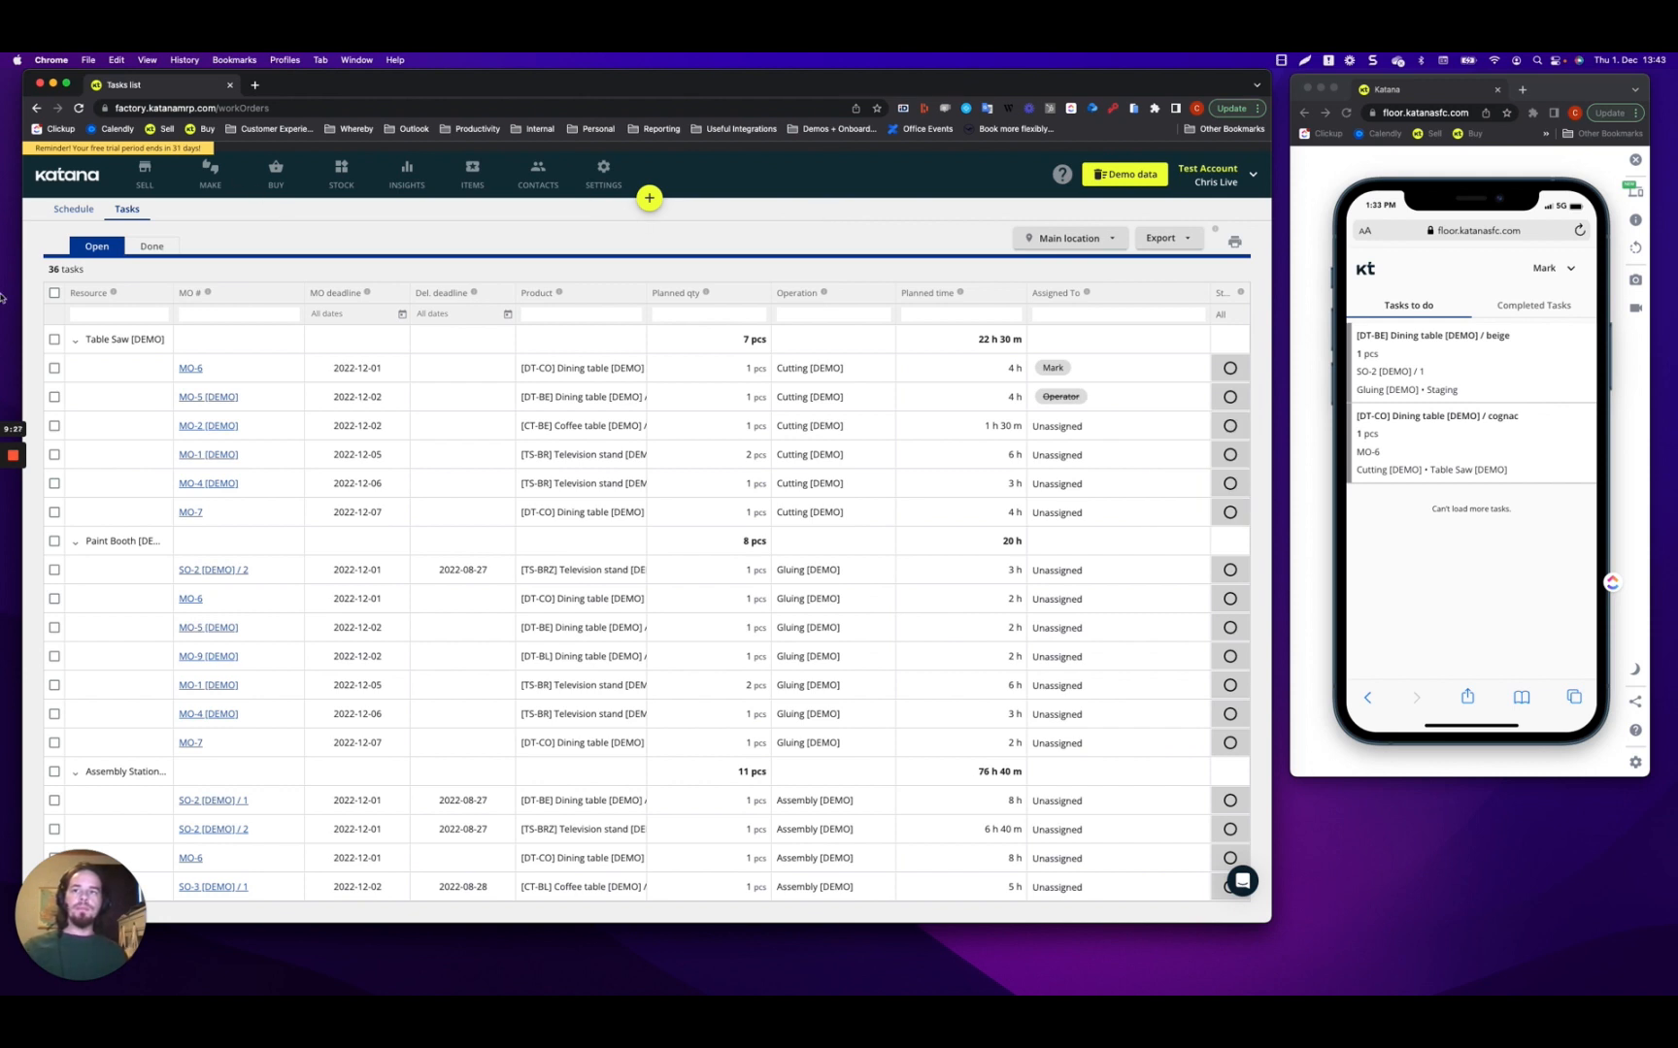
pyautogui.click(396, 314)
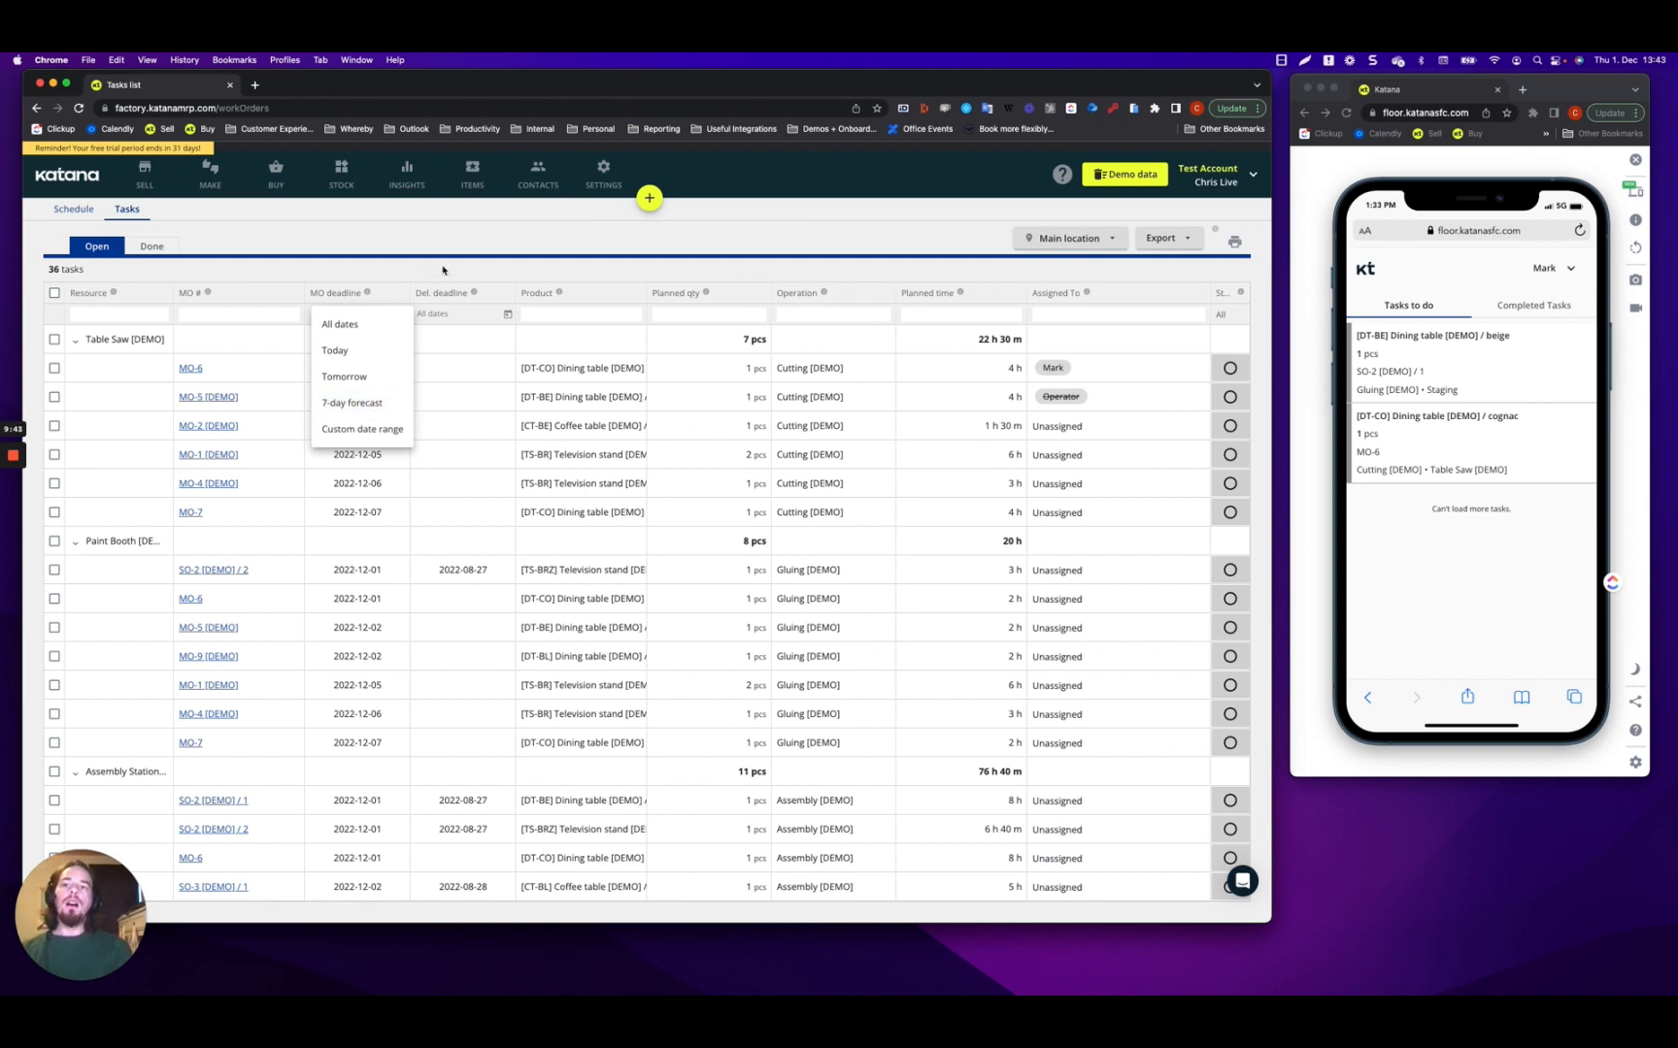
# Close the date dropdown unpicked and return to the Schedule of 11 open manufacturing orders.
pyautogui.click(487, 233)
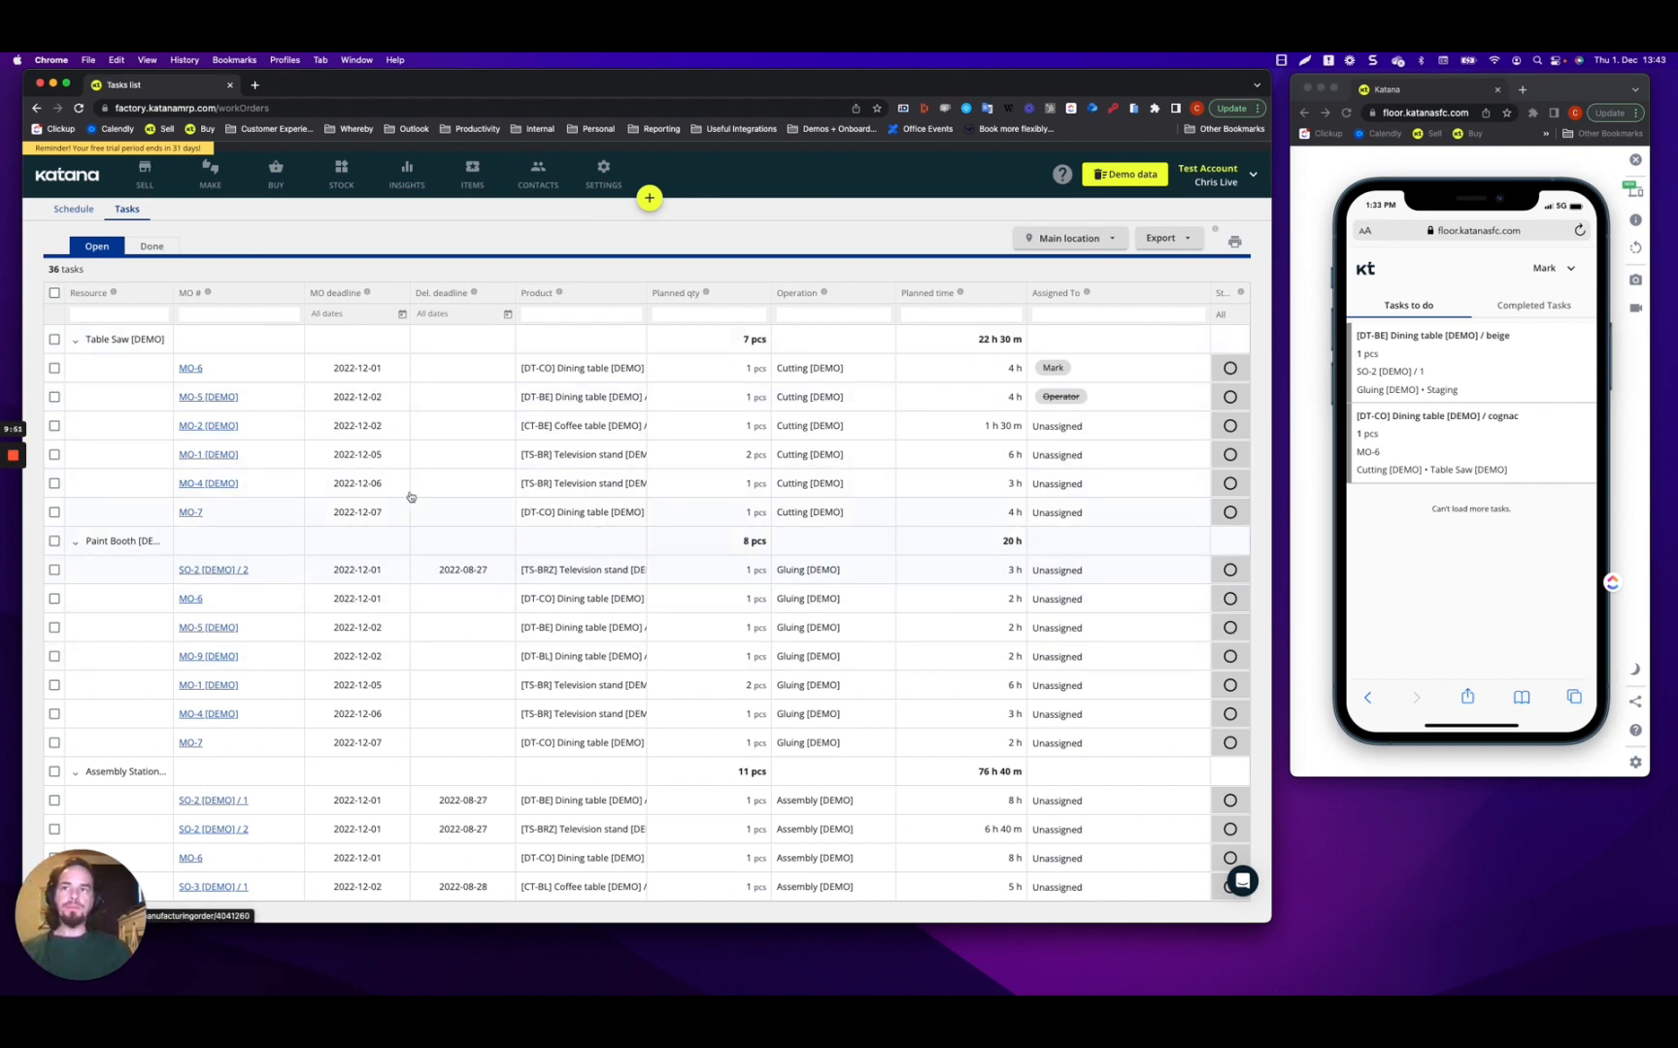
pyautogui.click(70, 211)
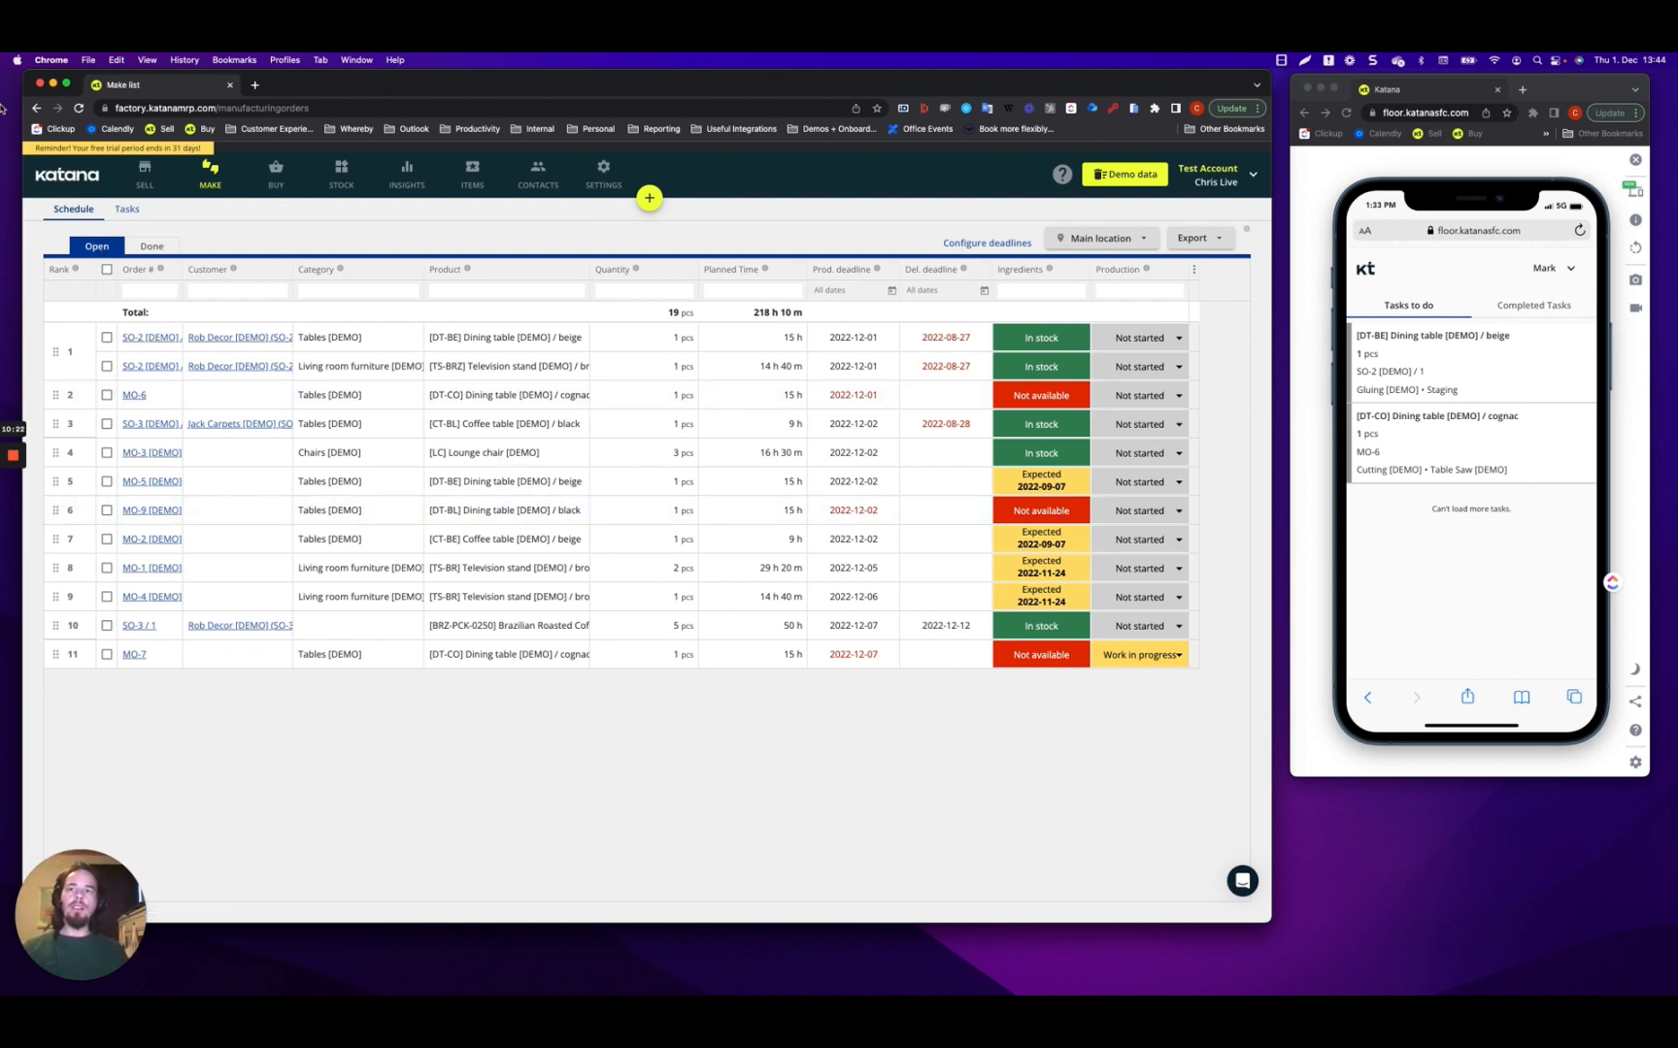
# Go to Settings > Resources to see each resource's default operators and hourly cost.
pyautogui.click(613, 181)
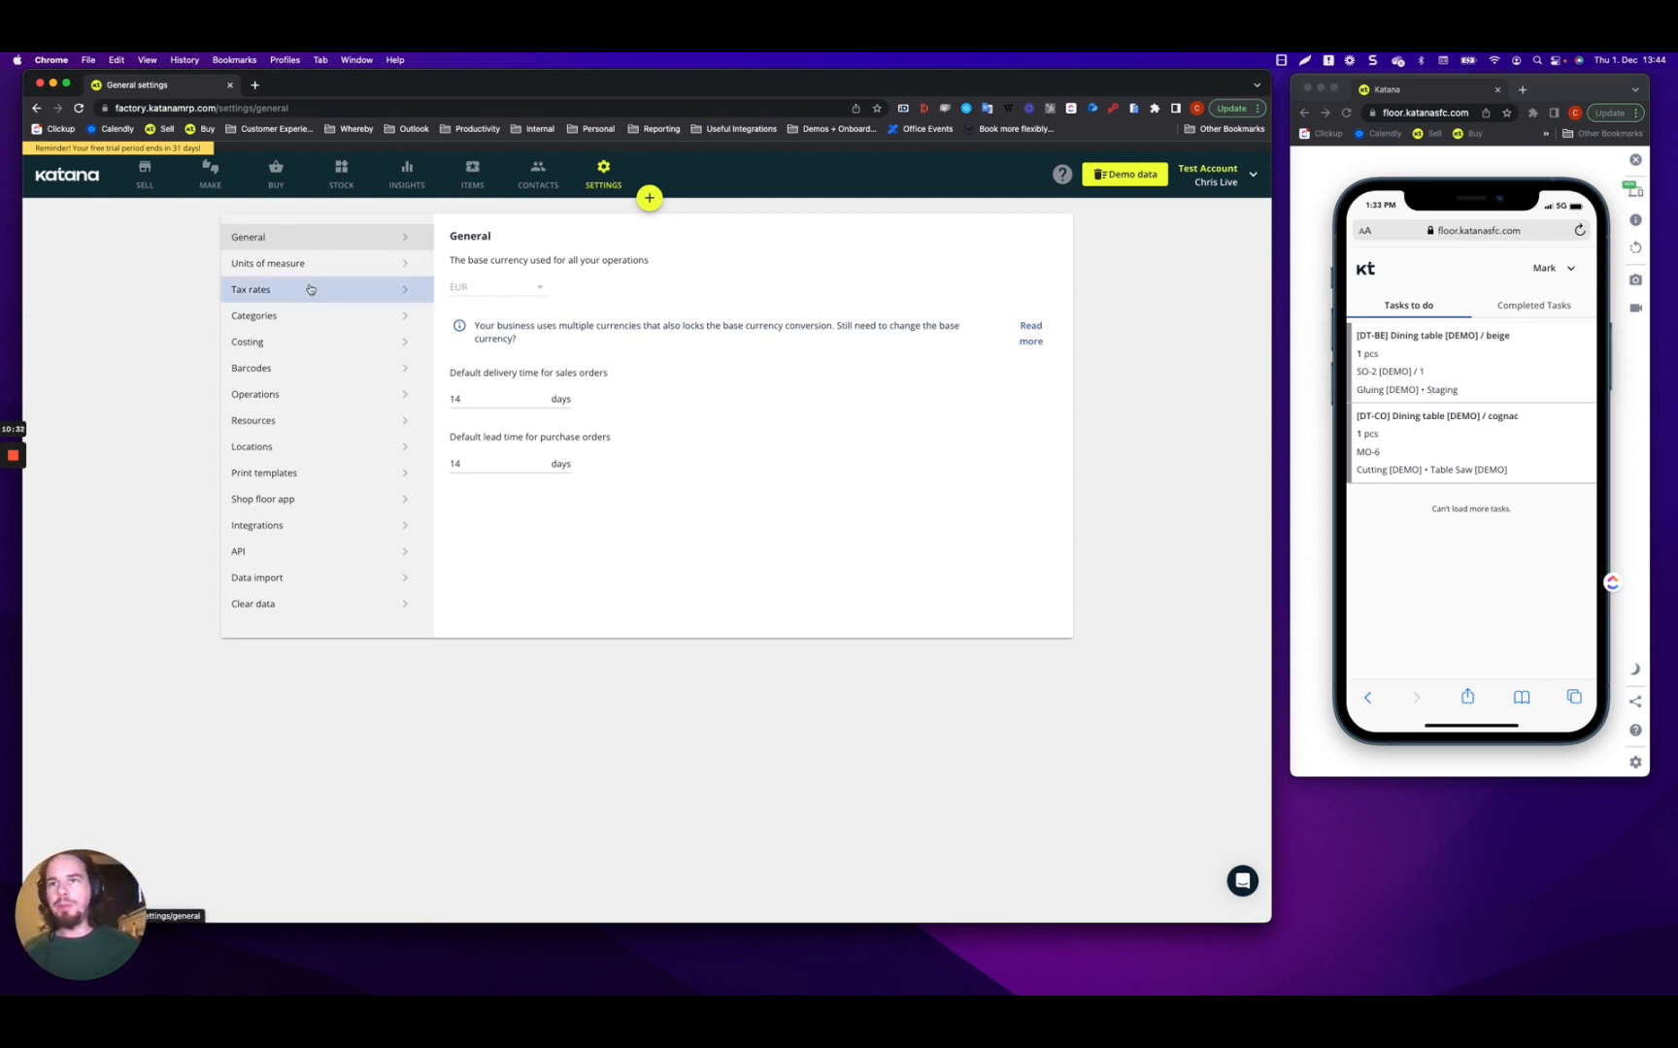
pyautogui.click(274, 430)
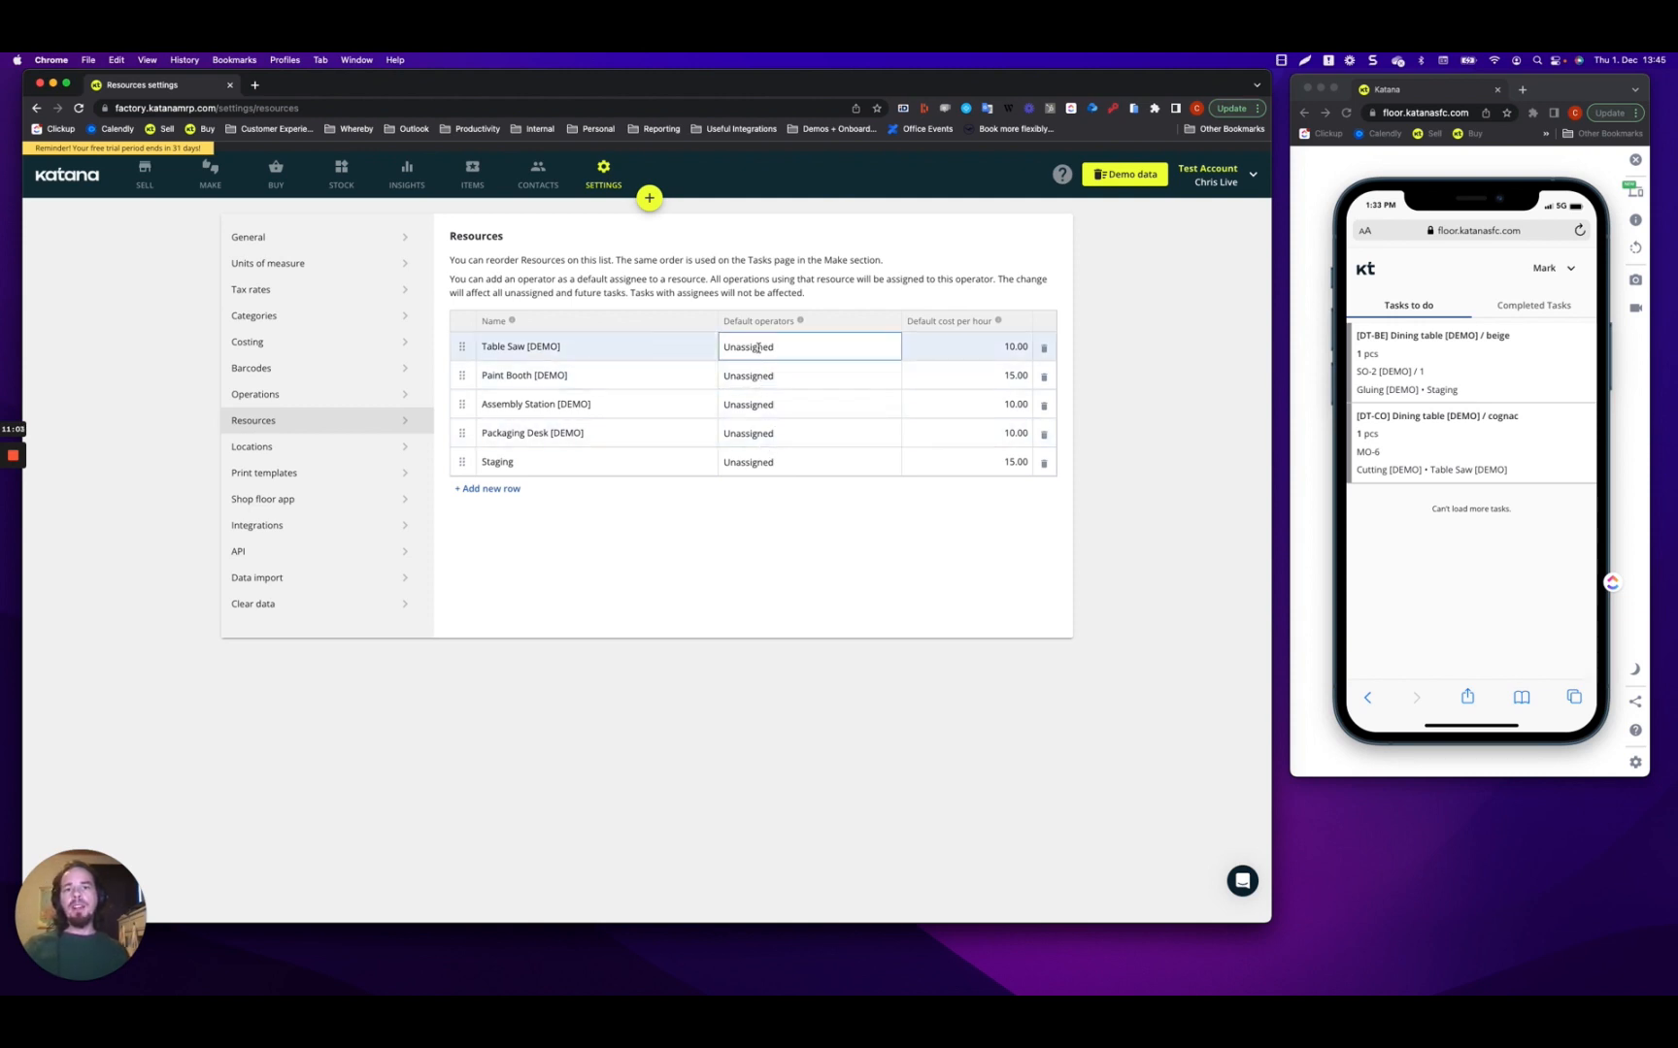
# Assign one default operator to Table Saw [DEMO].
pyautogui.click(553, 347)
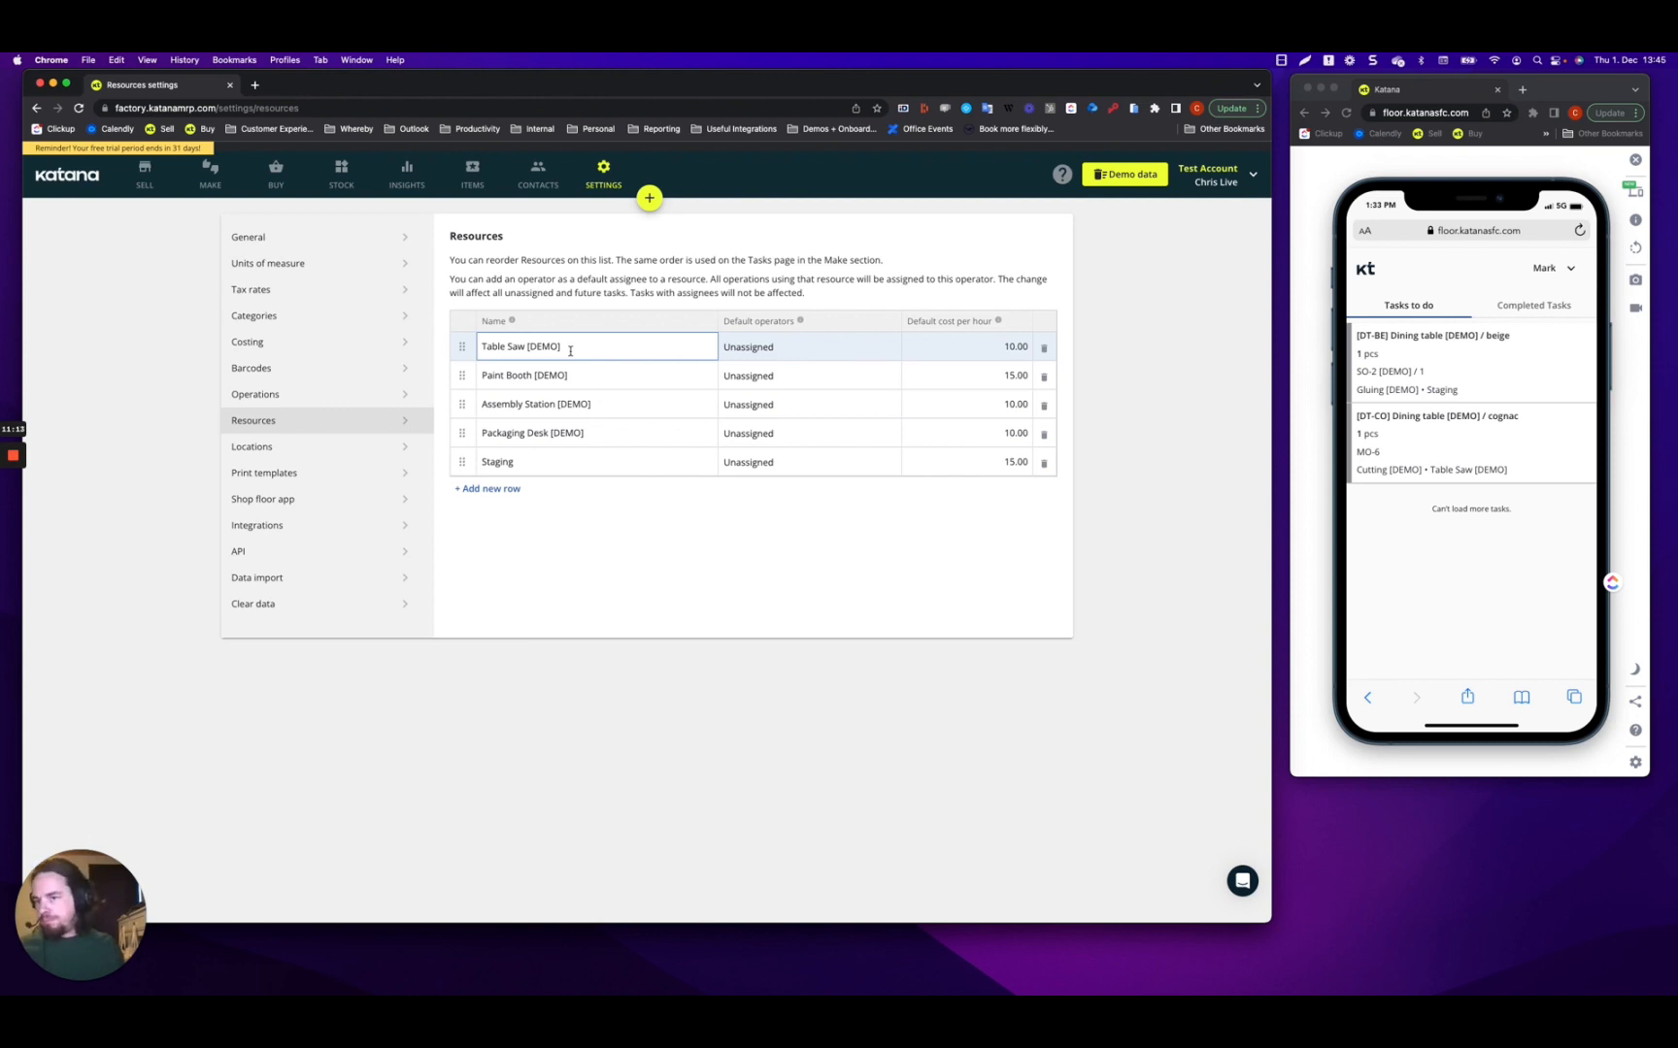
pyautogui.click(747, 347)
pyautogui.click(743, 387)
pyautogui.click(659, 522)
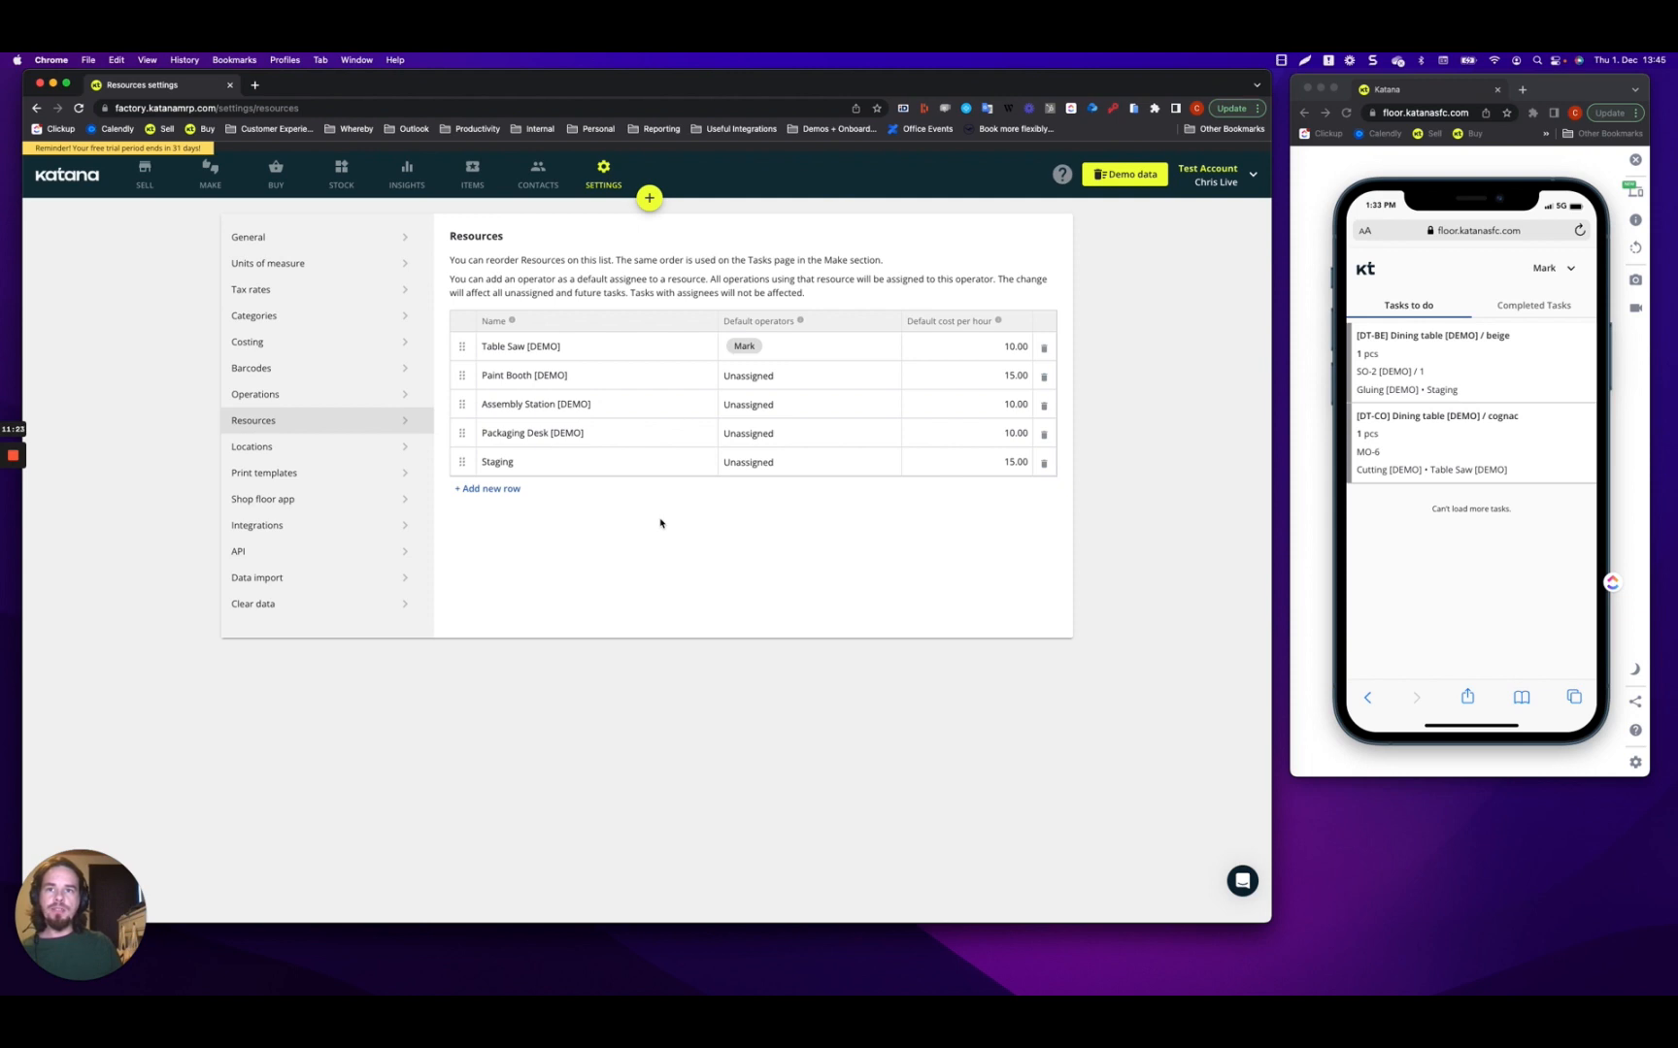
# Assign two default operators to Paint Booth [DEMO].
pyautogui.click(748, 377)
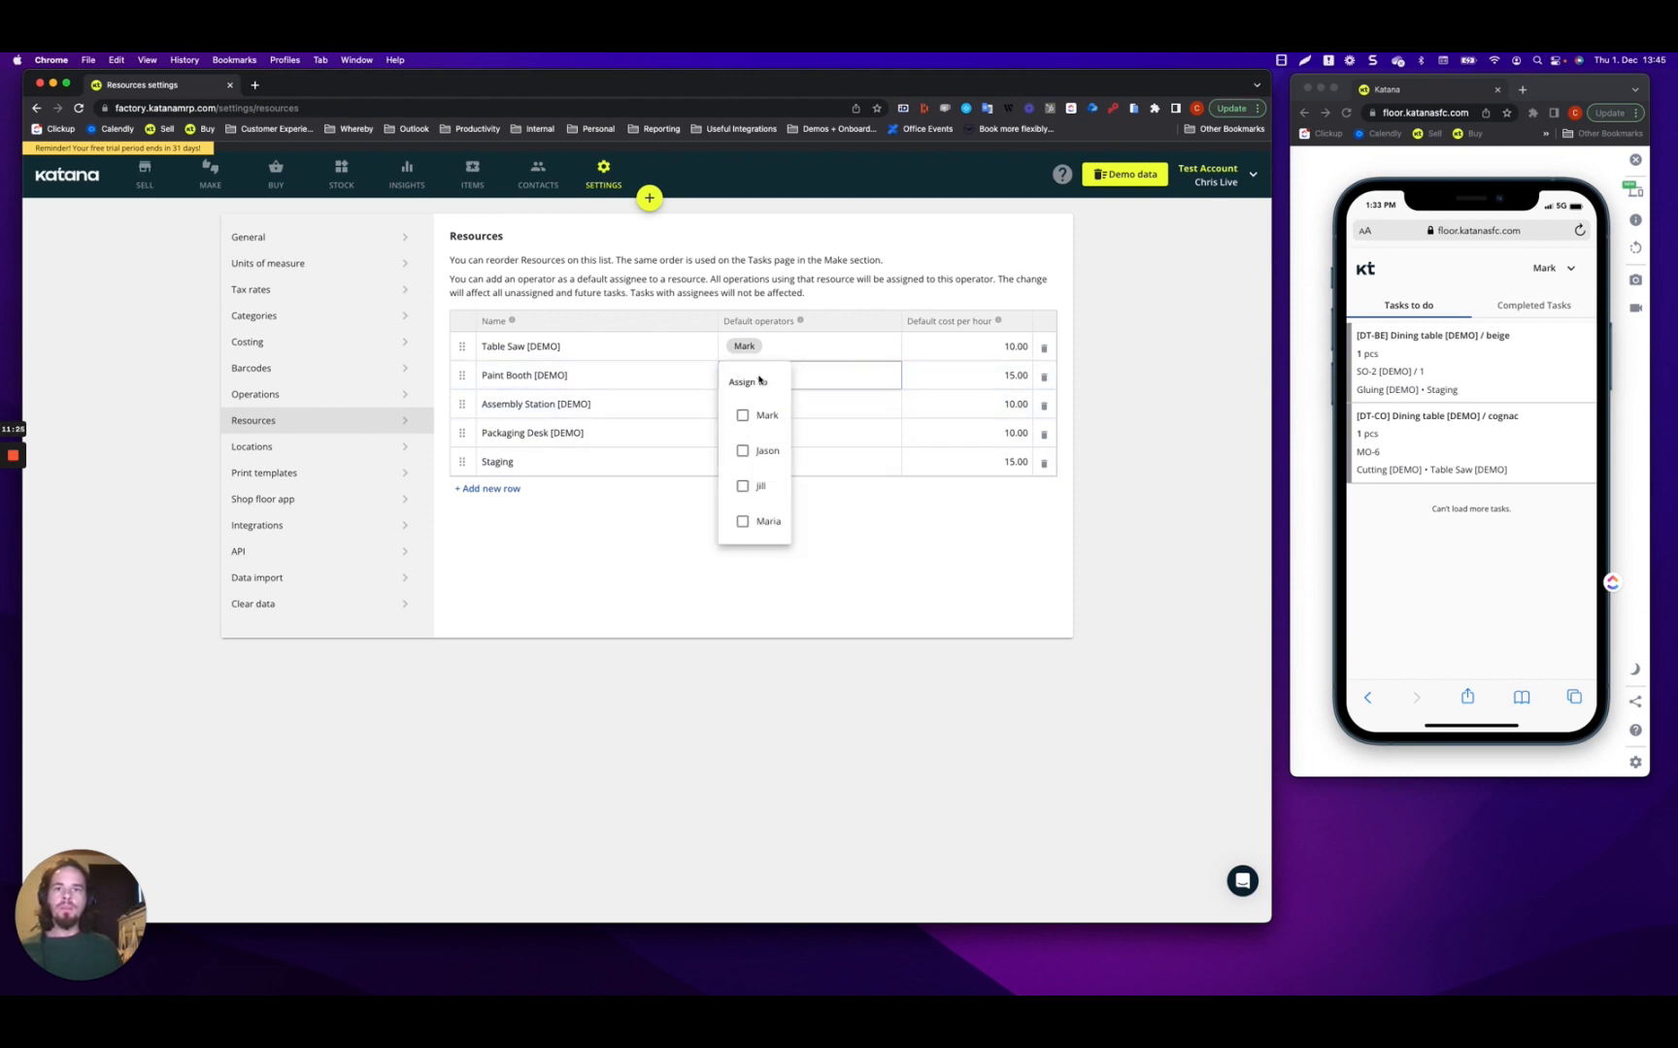
pyautogui.click(743, 418)
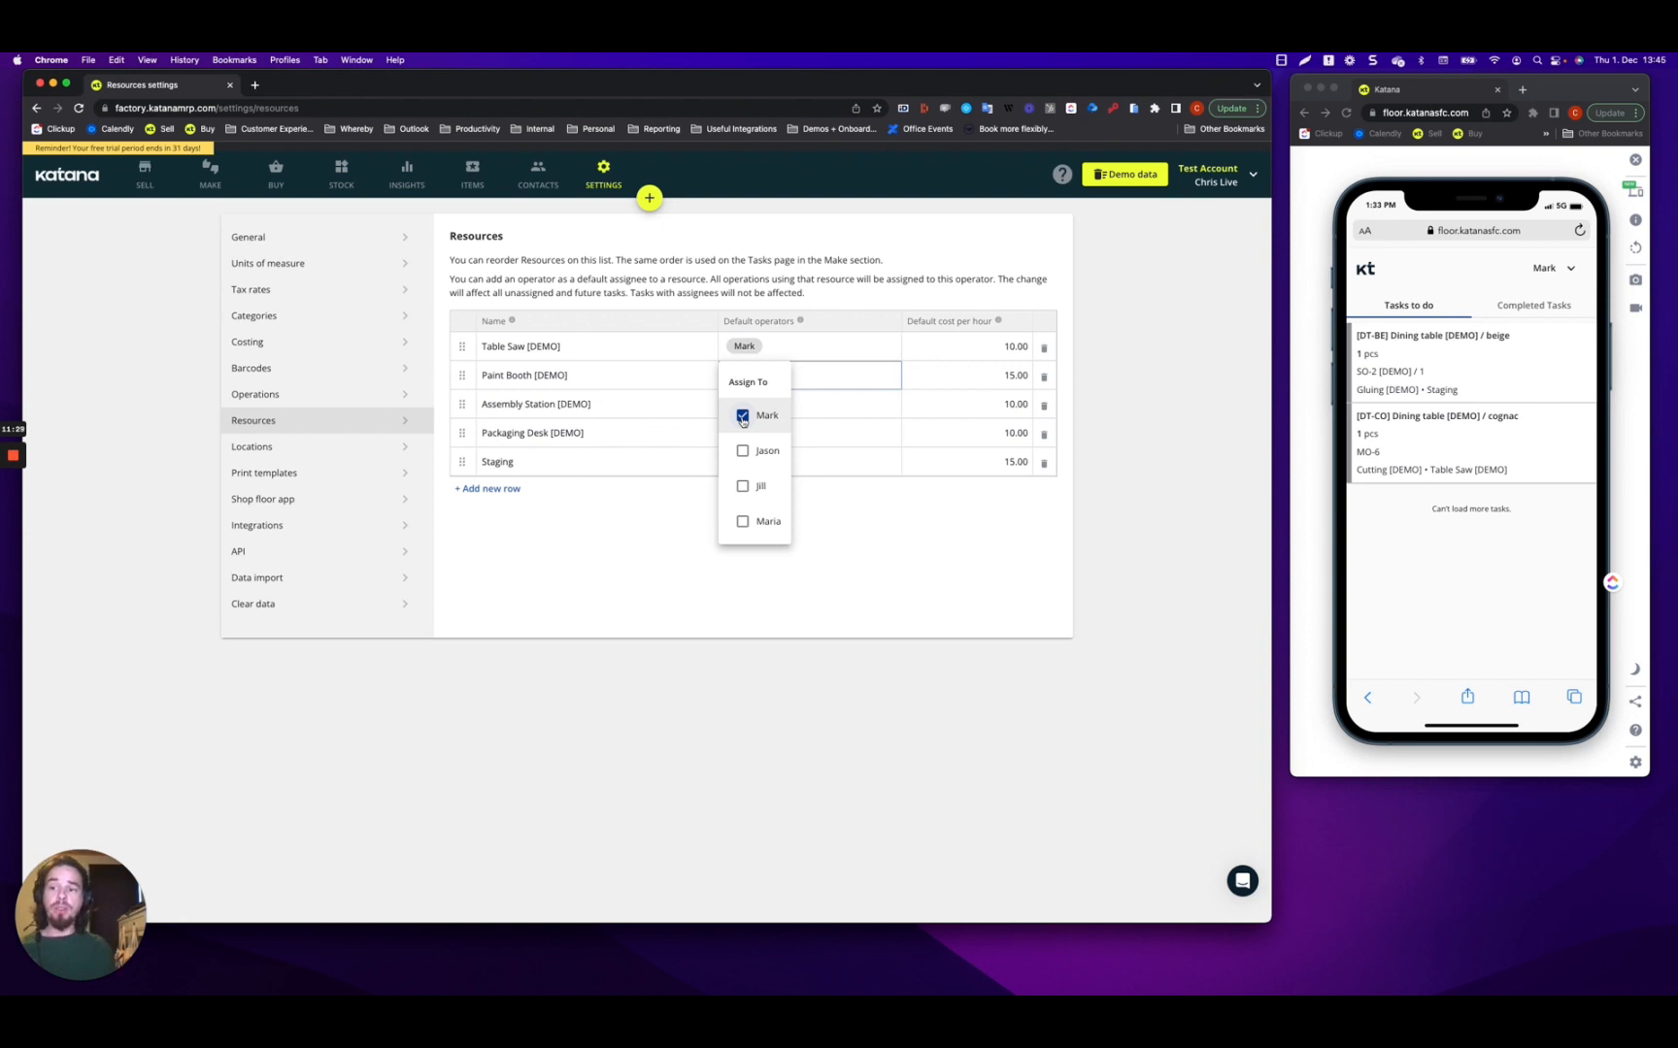
pyautogui.click(743, 486)
pyautogui.click(641, 583)
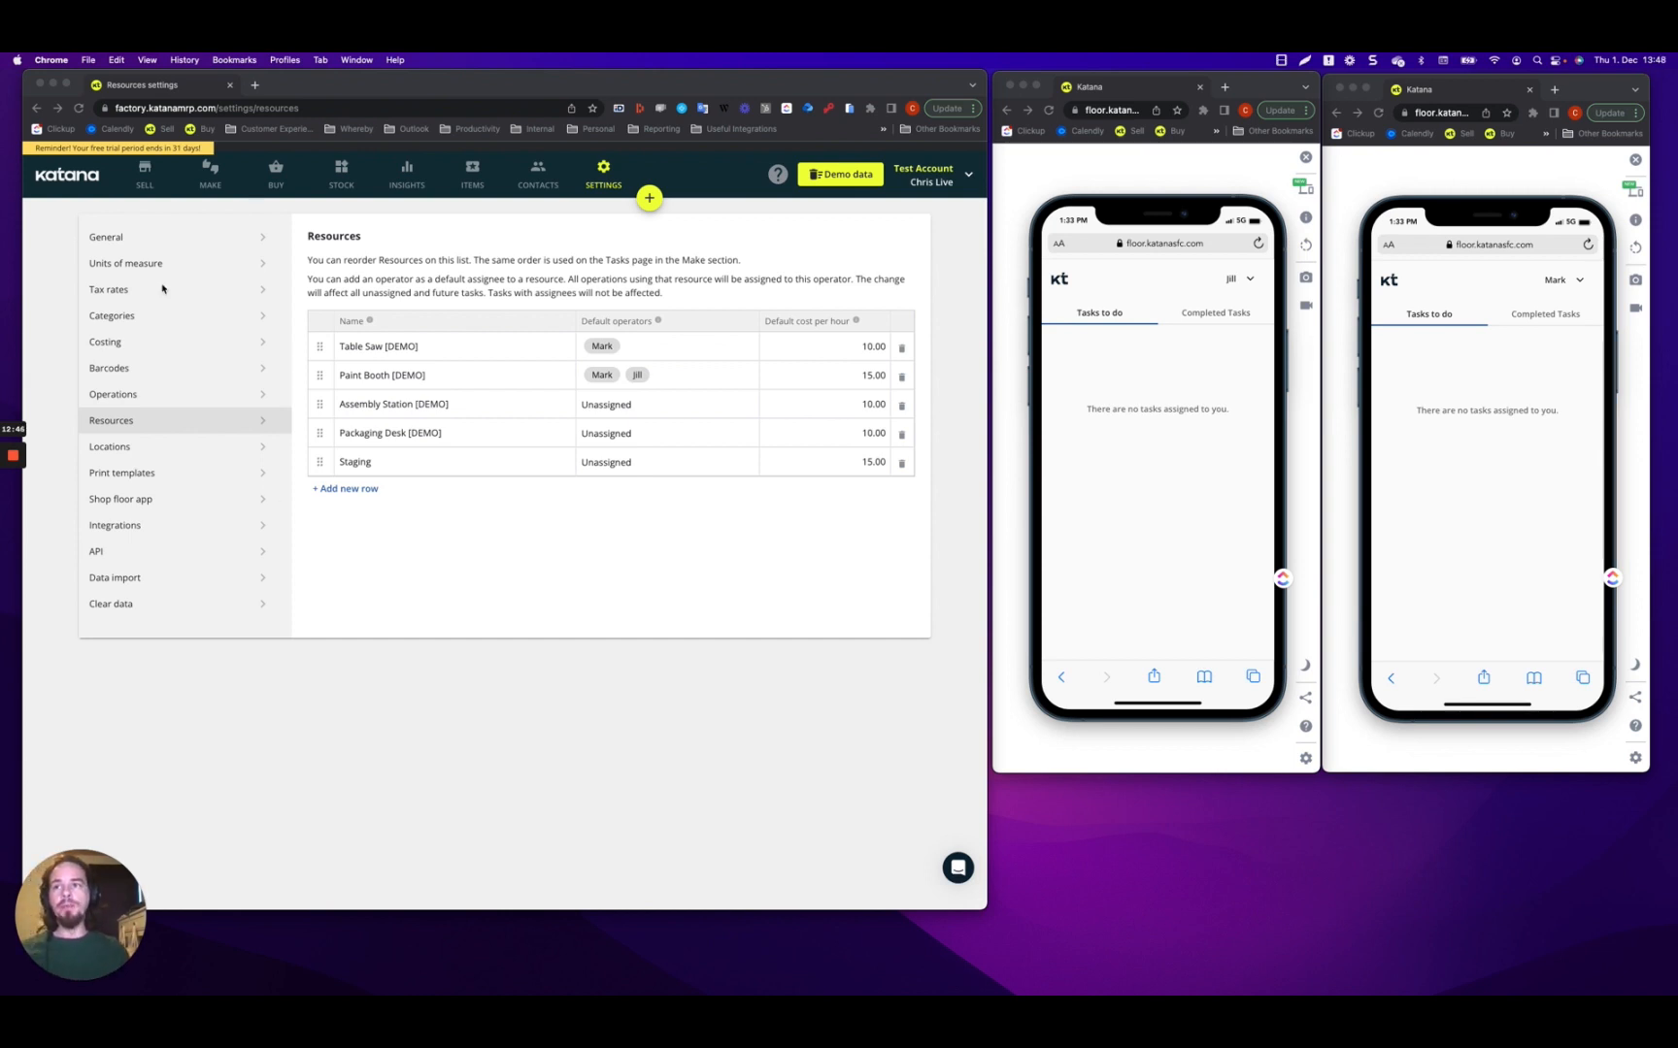
# Create manufacturing order MO-8 for one [DT-CO] Dining table [DEMO] / cognac.
pyautogui.click(210, 182)
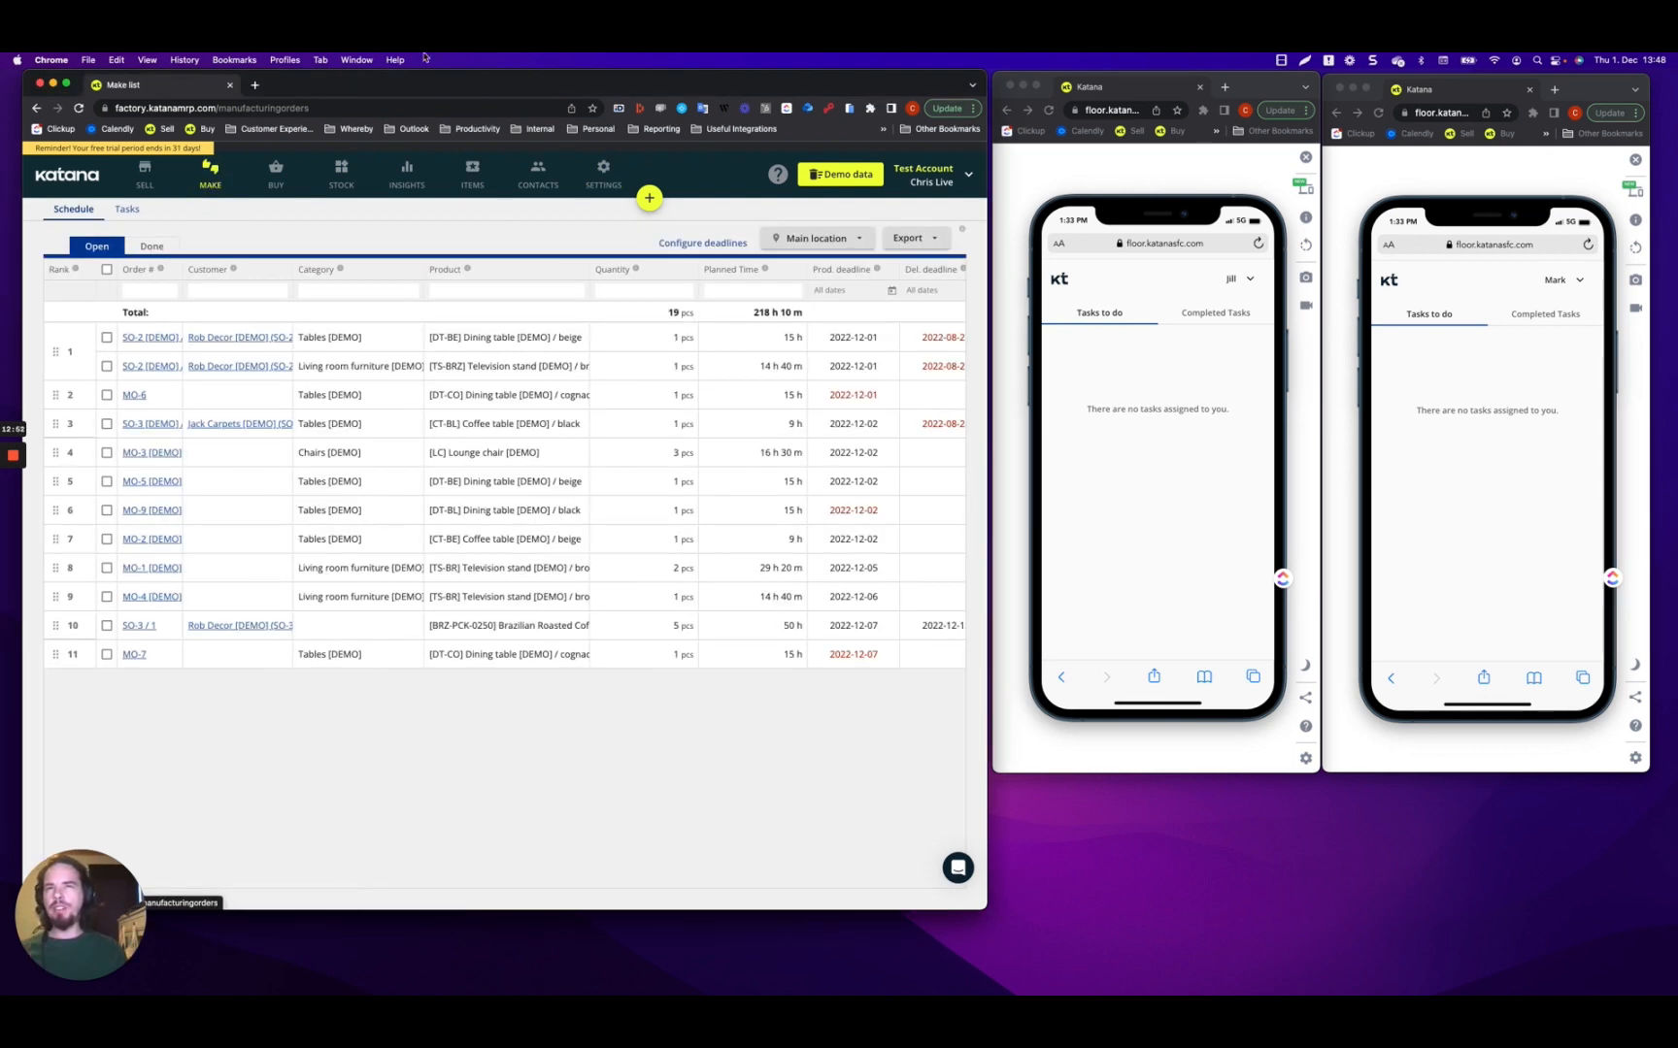
pyautogui.click(649, 198)
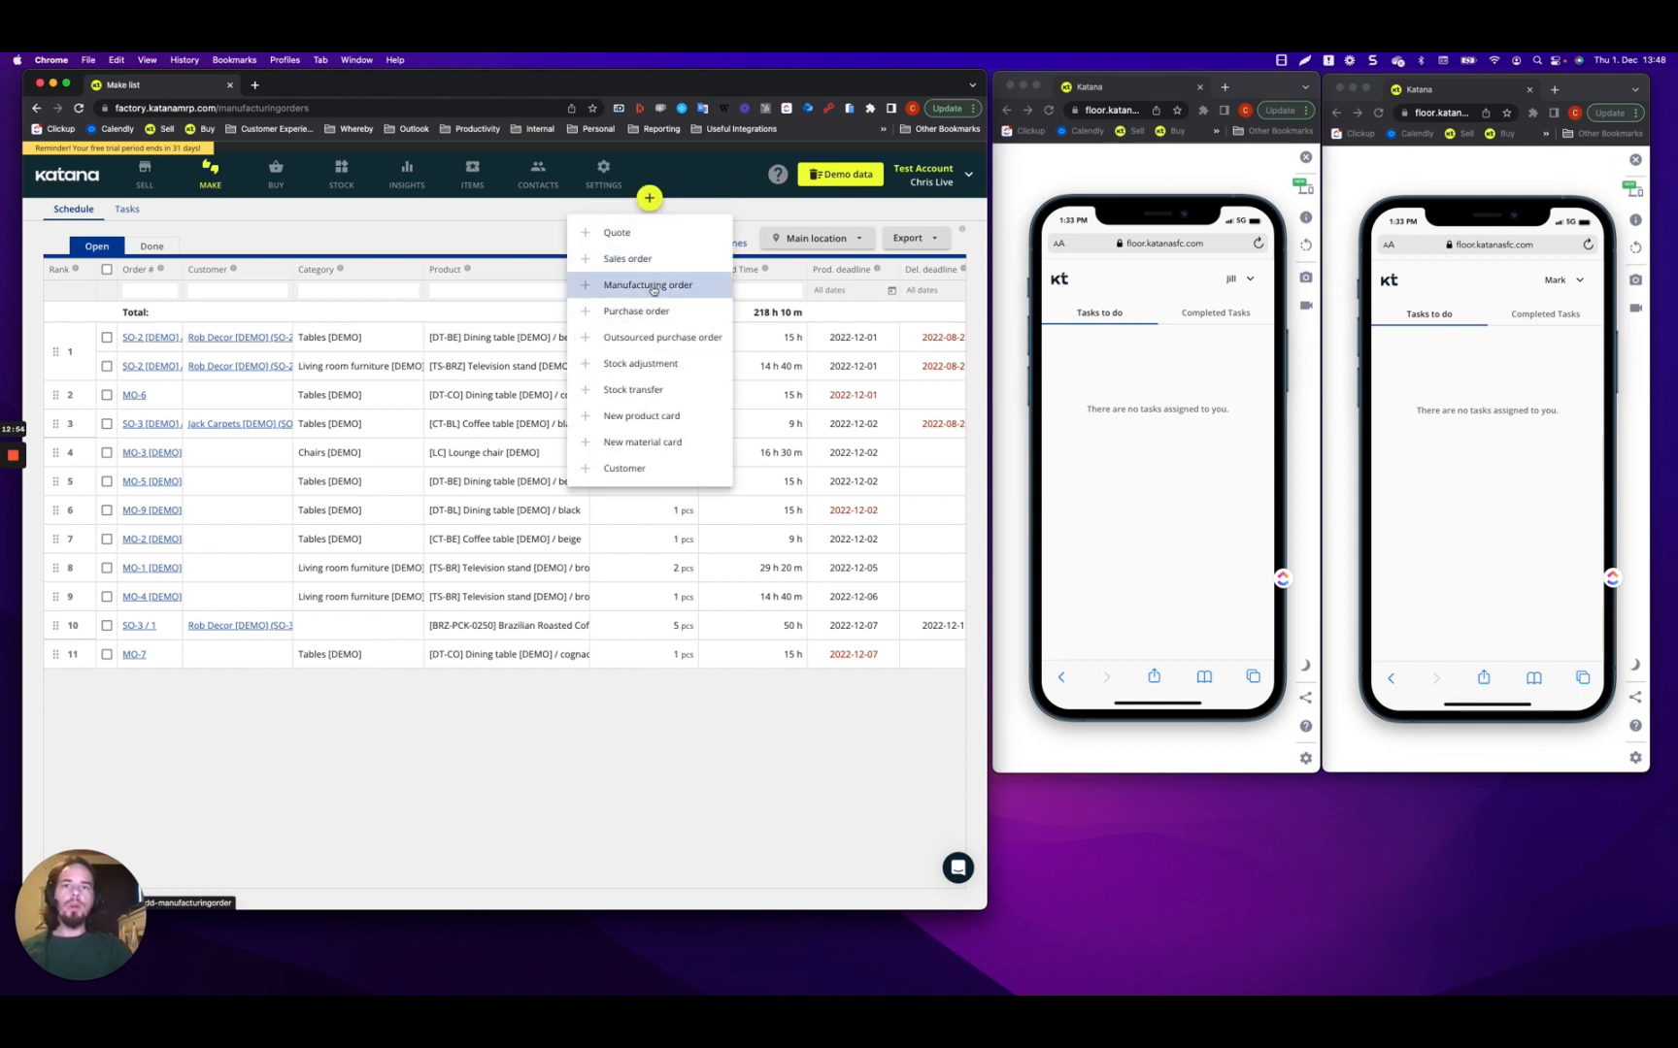
pyautogui.click(602, 285)
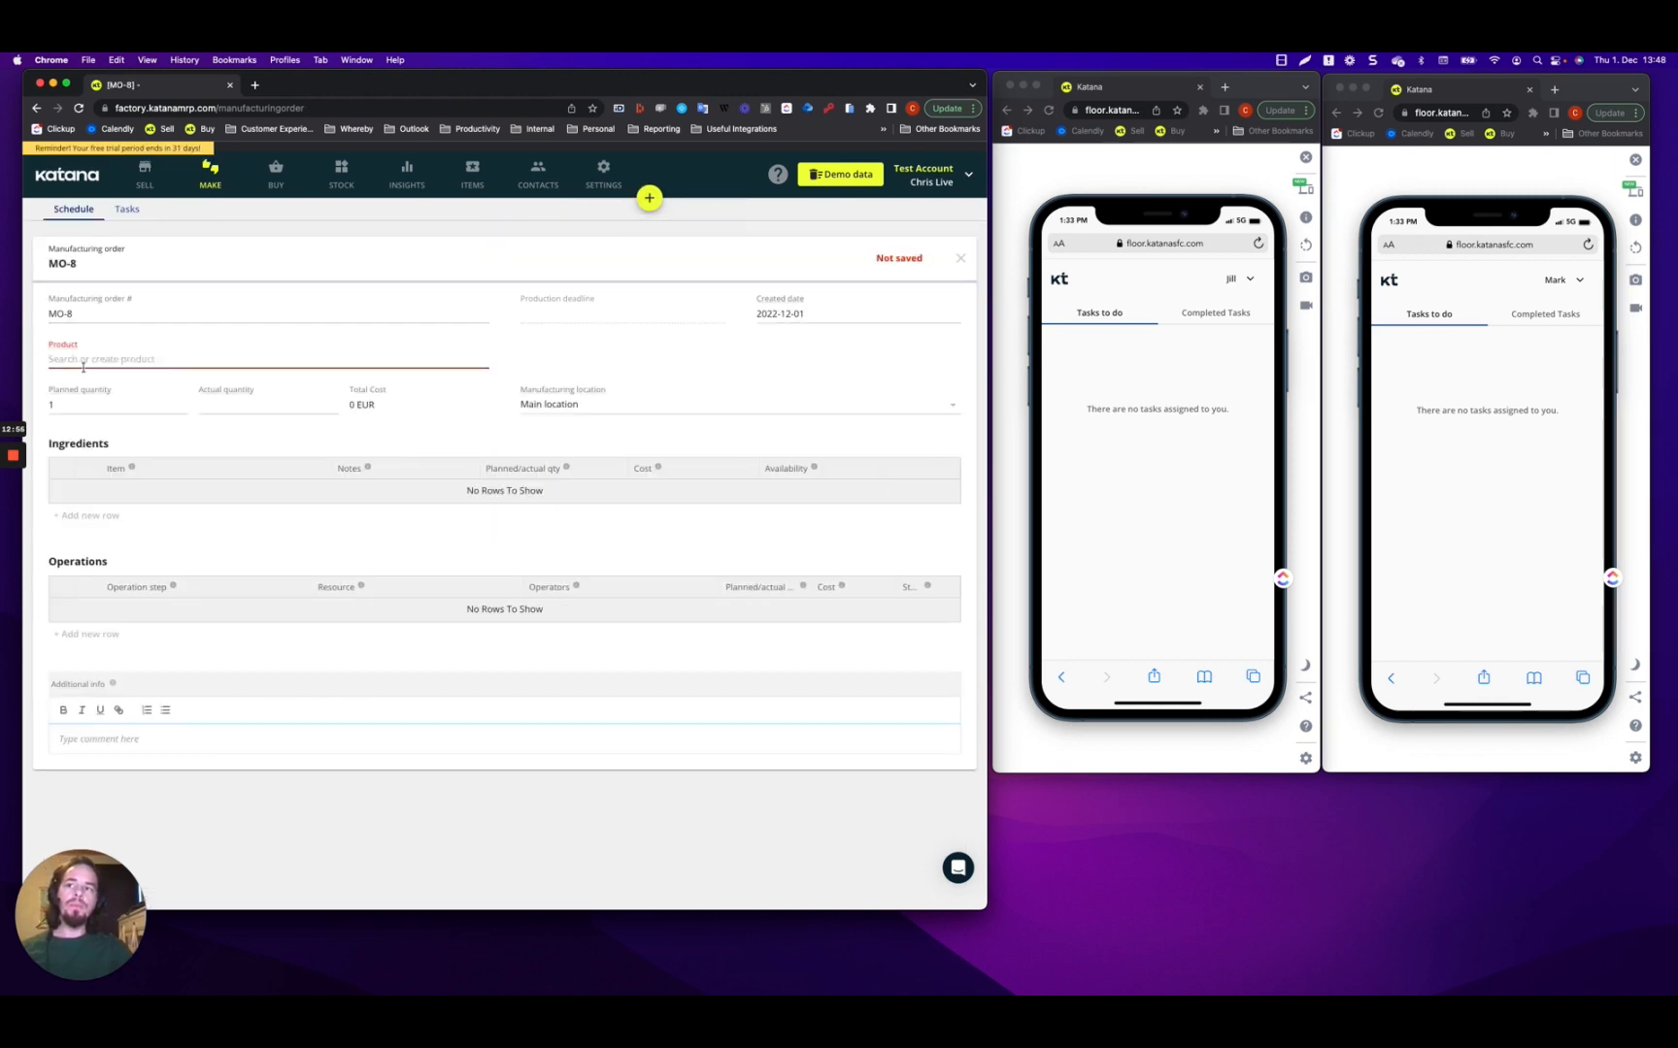
pyautogui.write('table')
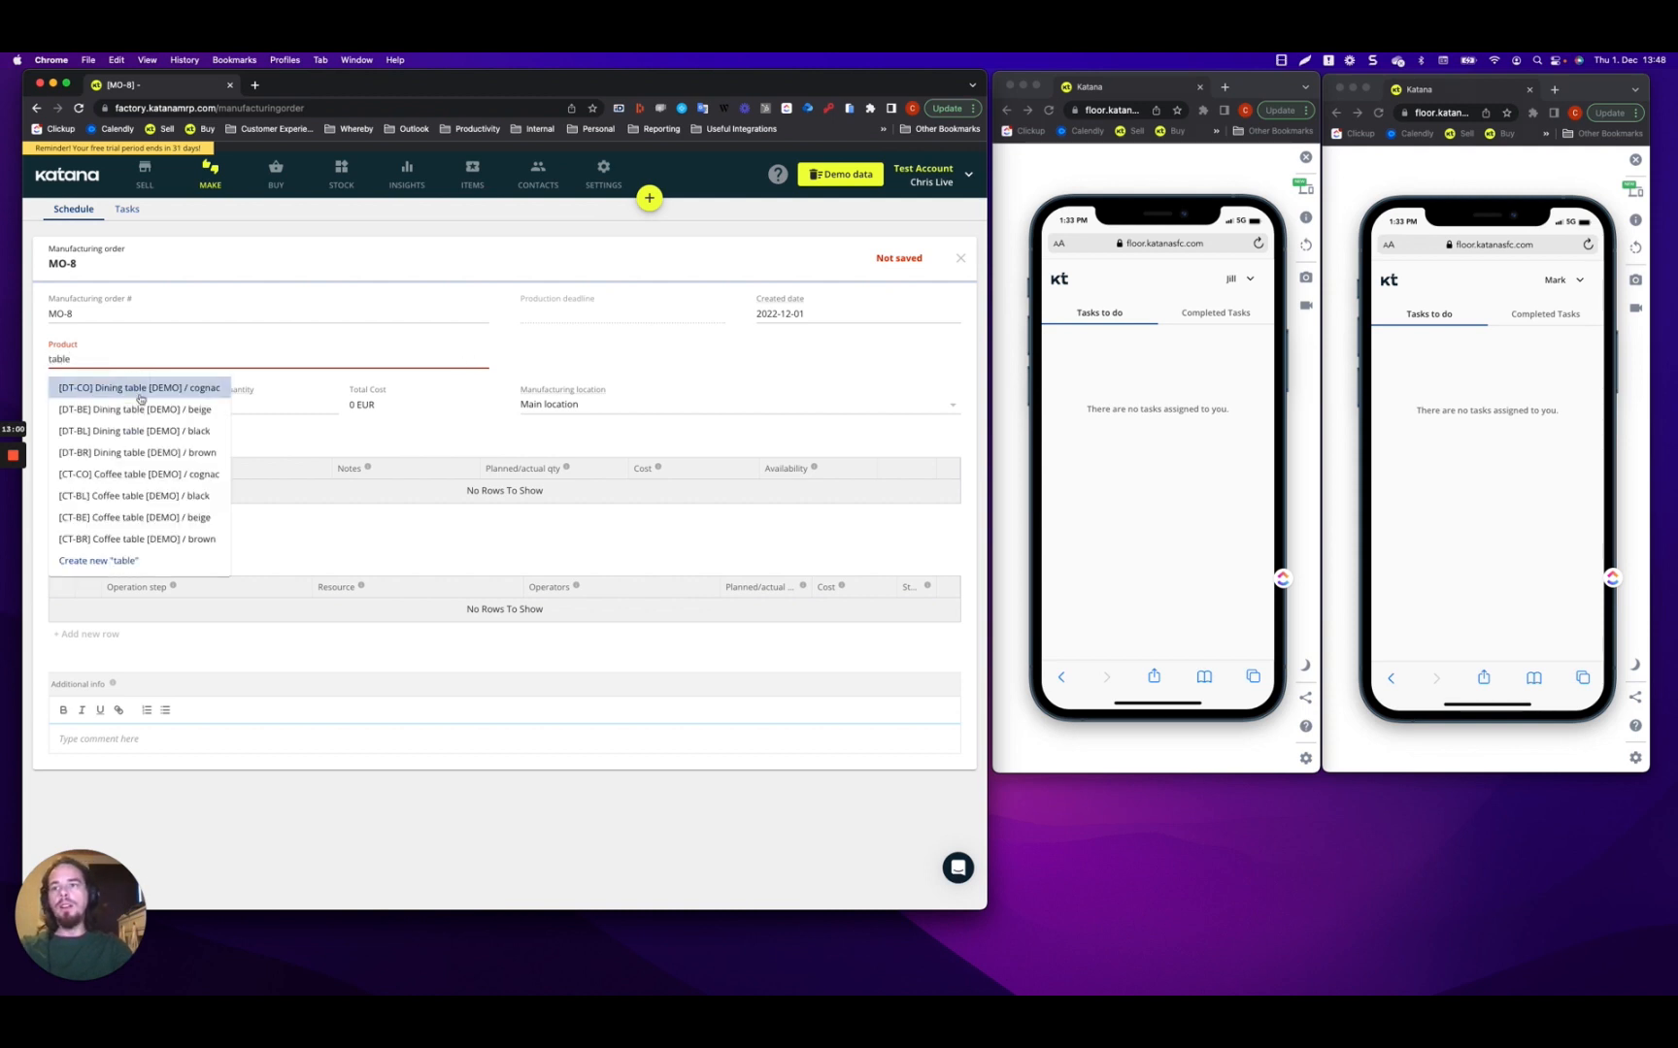
pyautogui.click(173, 389)
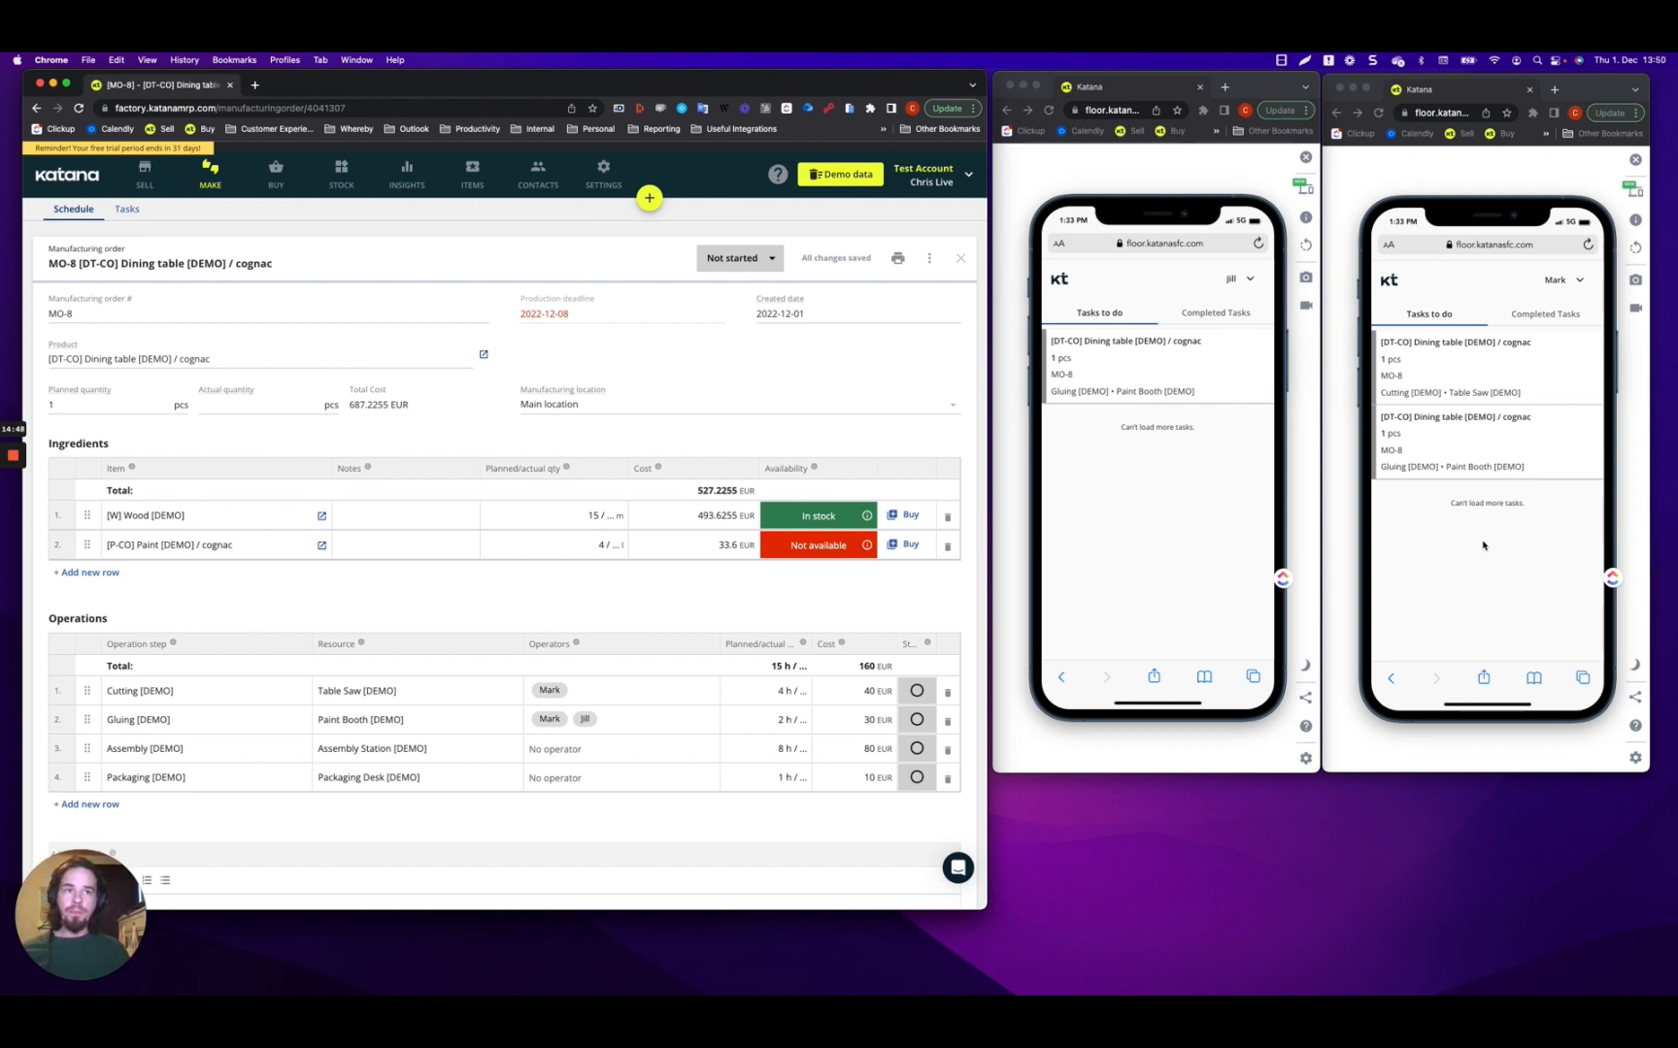
# Start the MO-8 Gluing task on the operator's phone, then pause it.
pyautogui.click(1130, 374)
pyautogui.click(1126, 388)
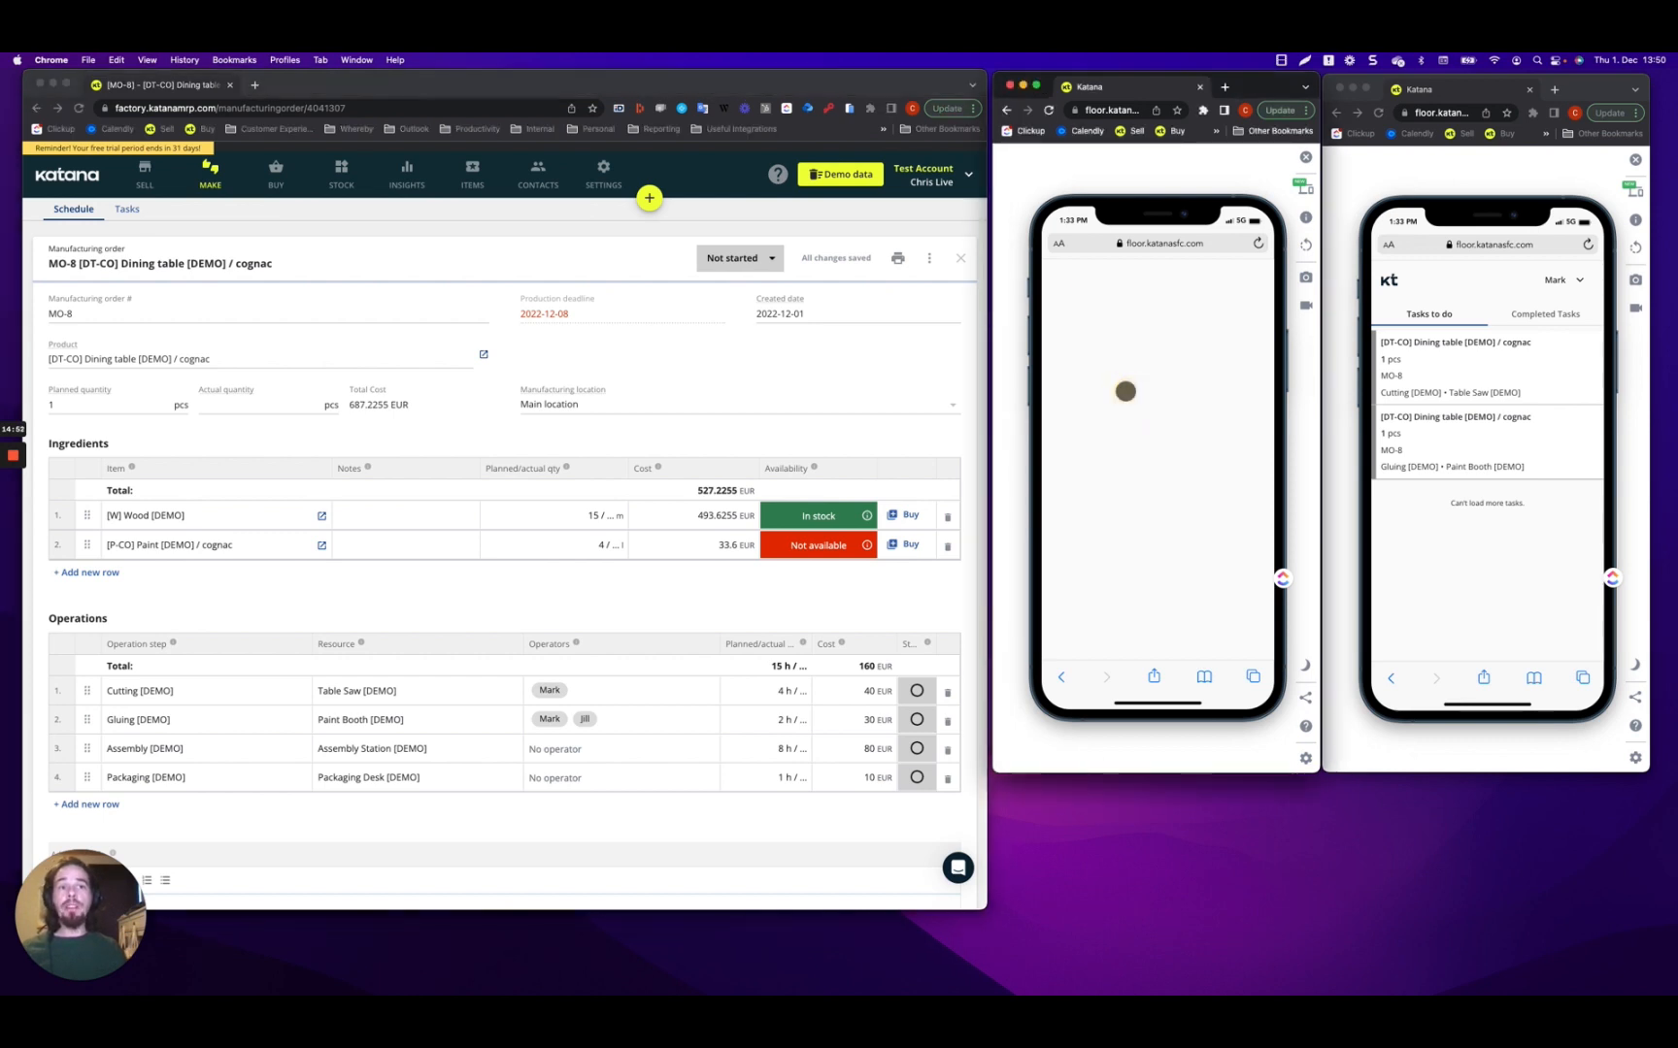
pyautogui.click(1155, 645)
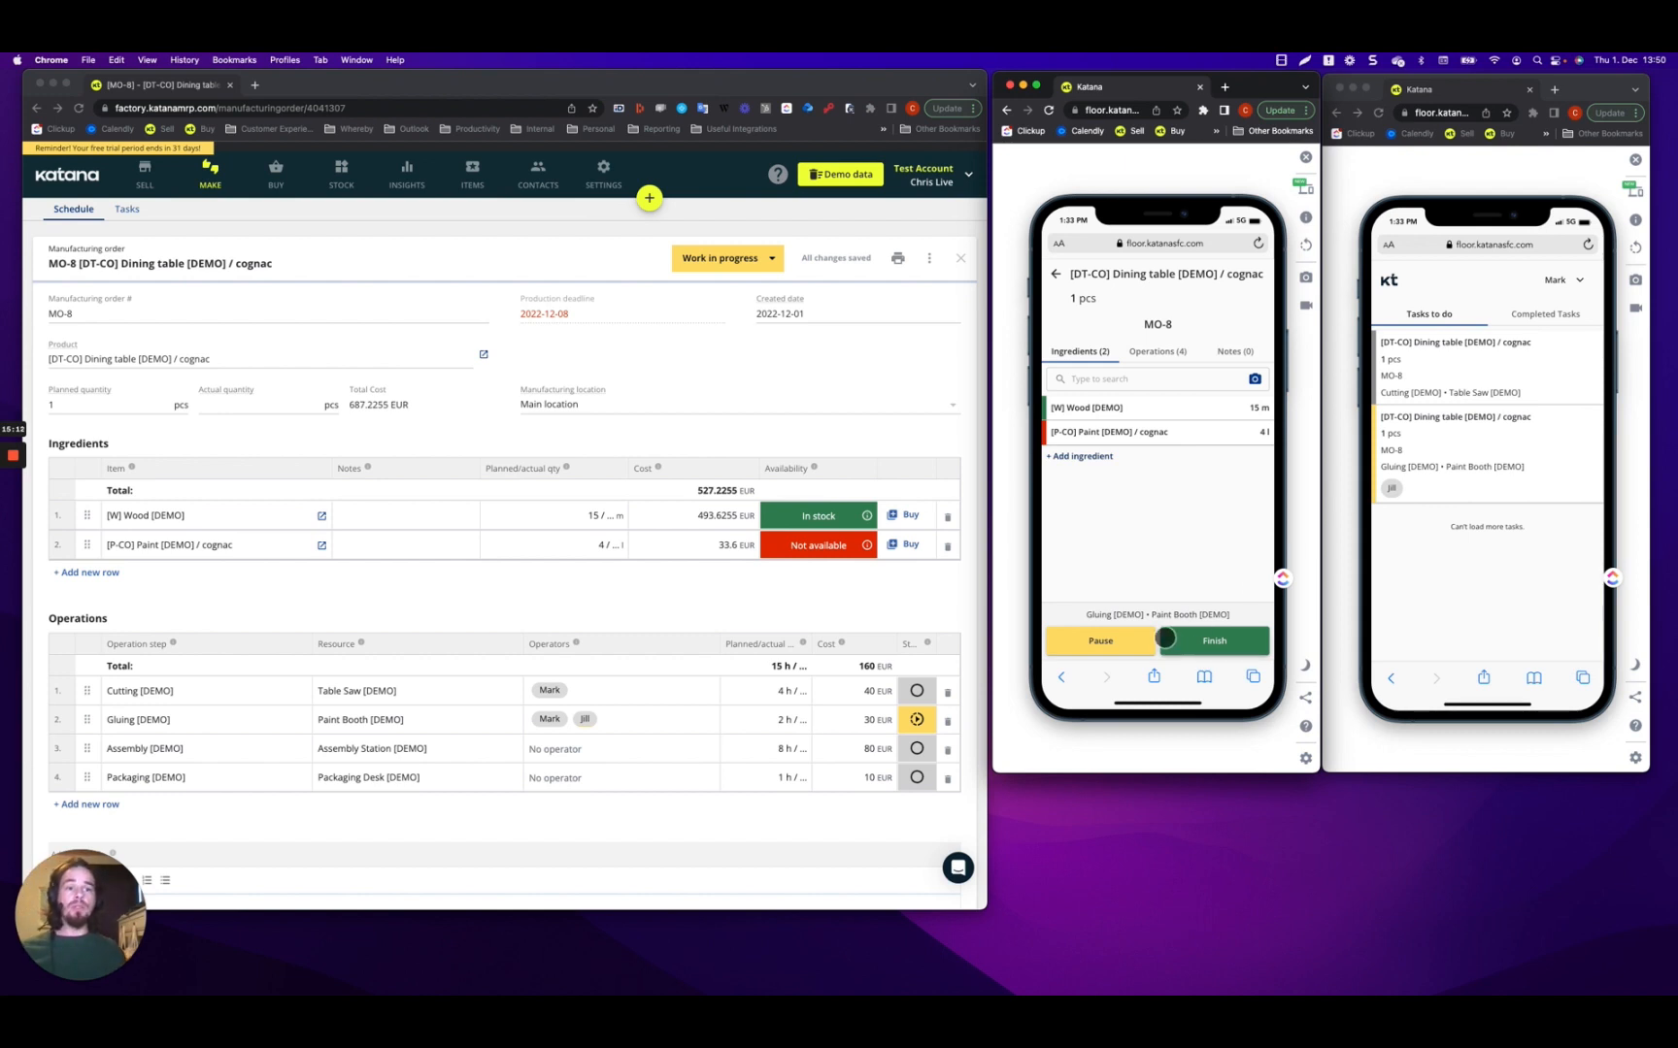
pyautogui.click(1096, 643)
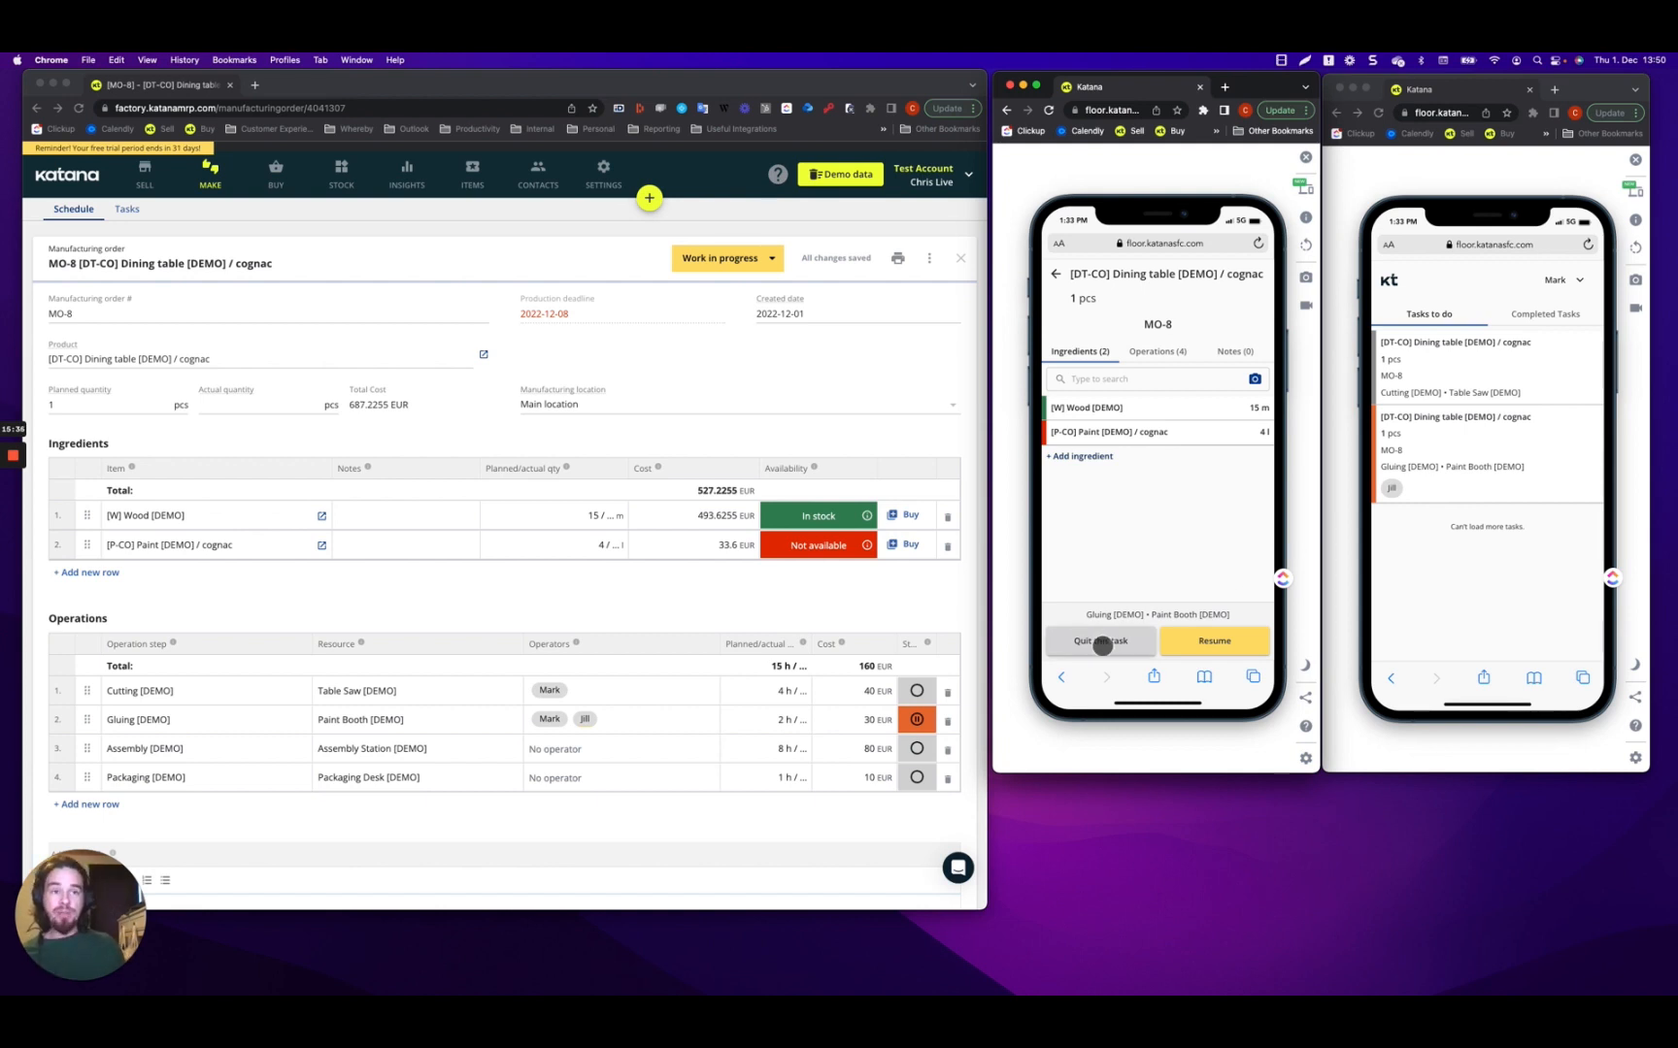
# Quit the paused MO-8 Gluing task, acknowledge the reassignment notice, and return to the phone's task list.
pyautogui.click(1102, 643)
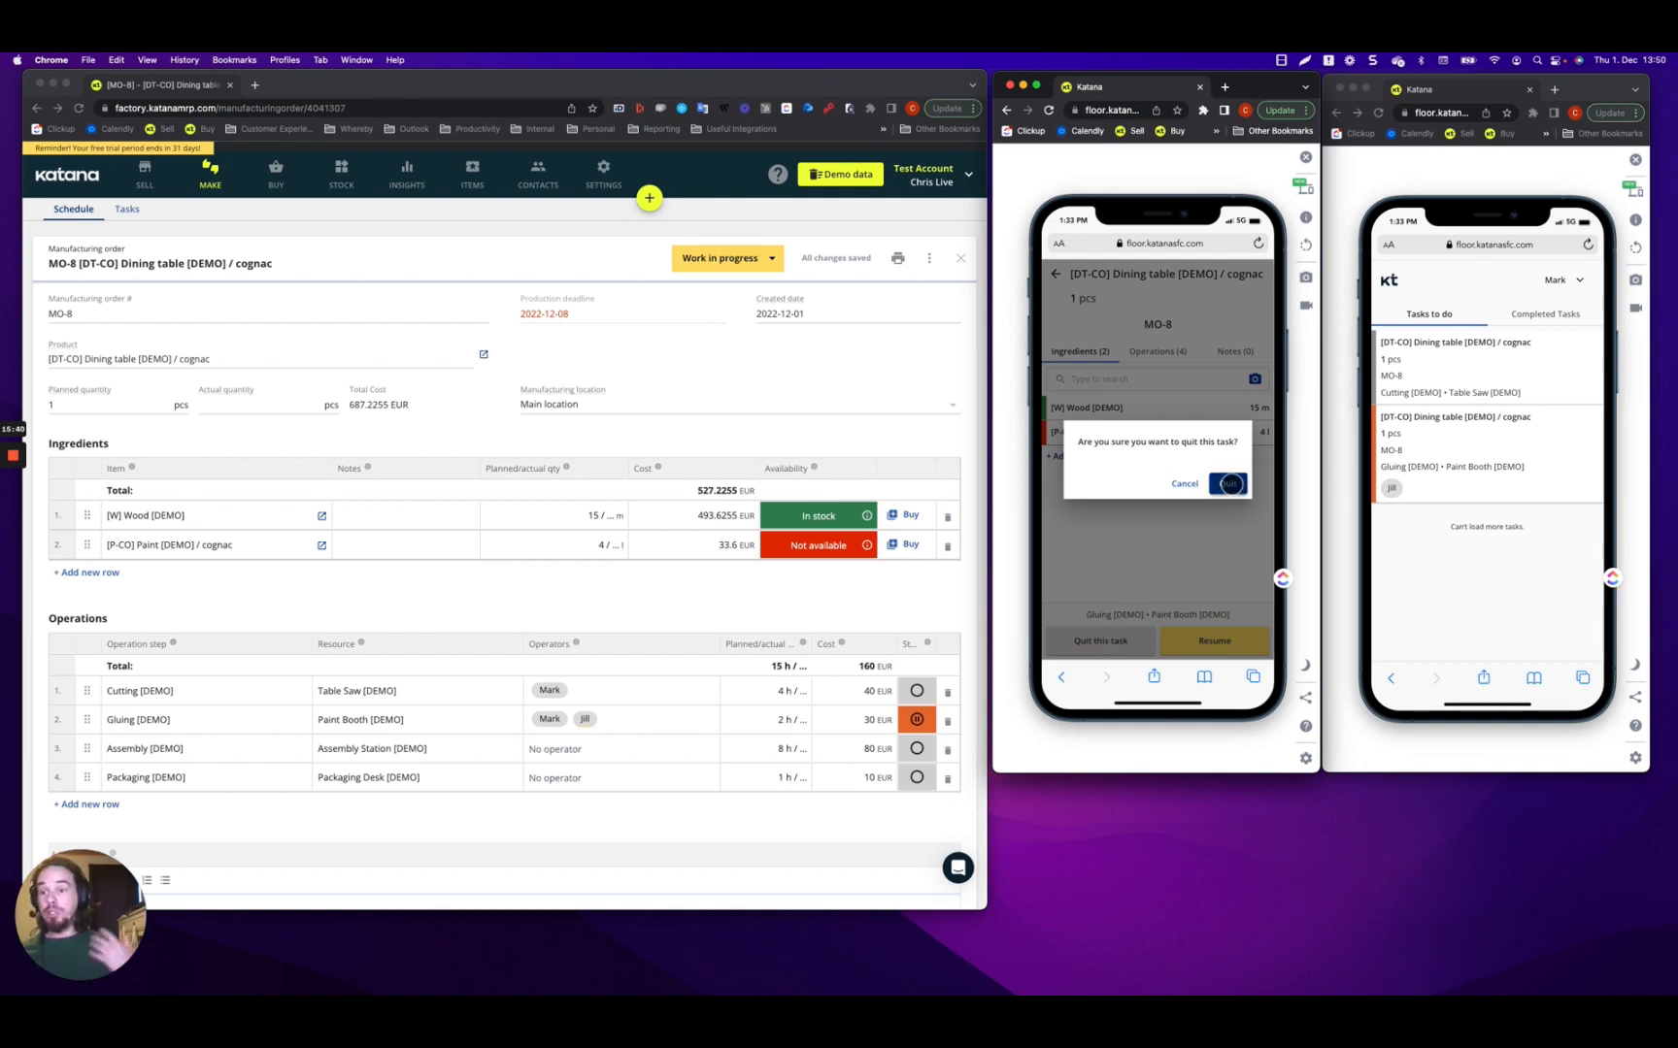
pyautogui.click(1229, 484)
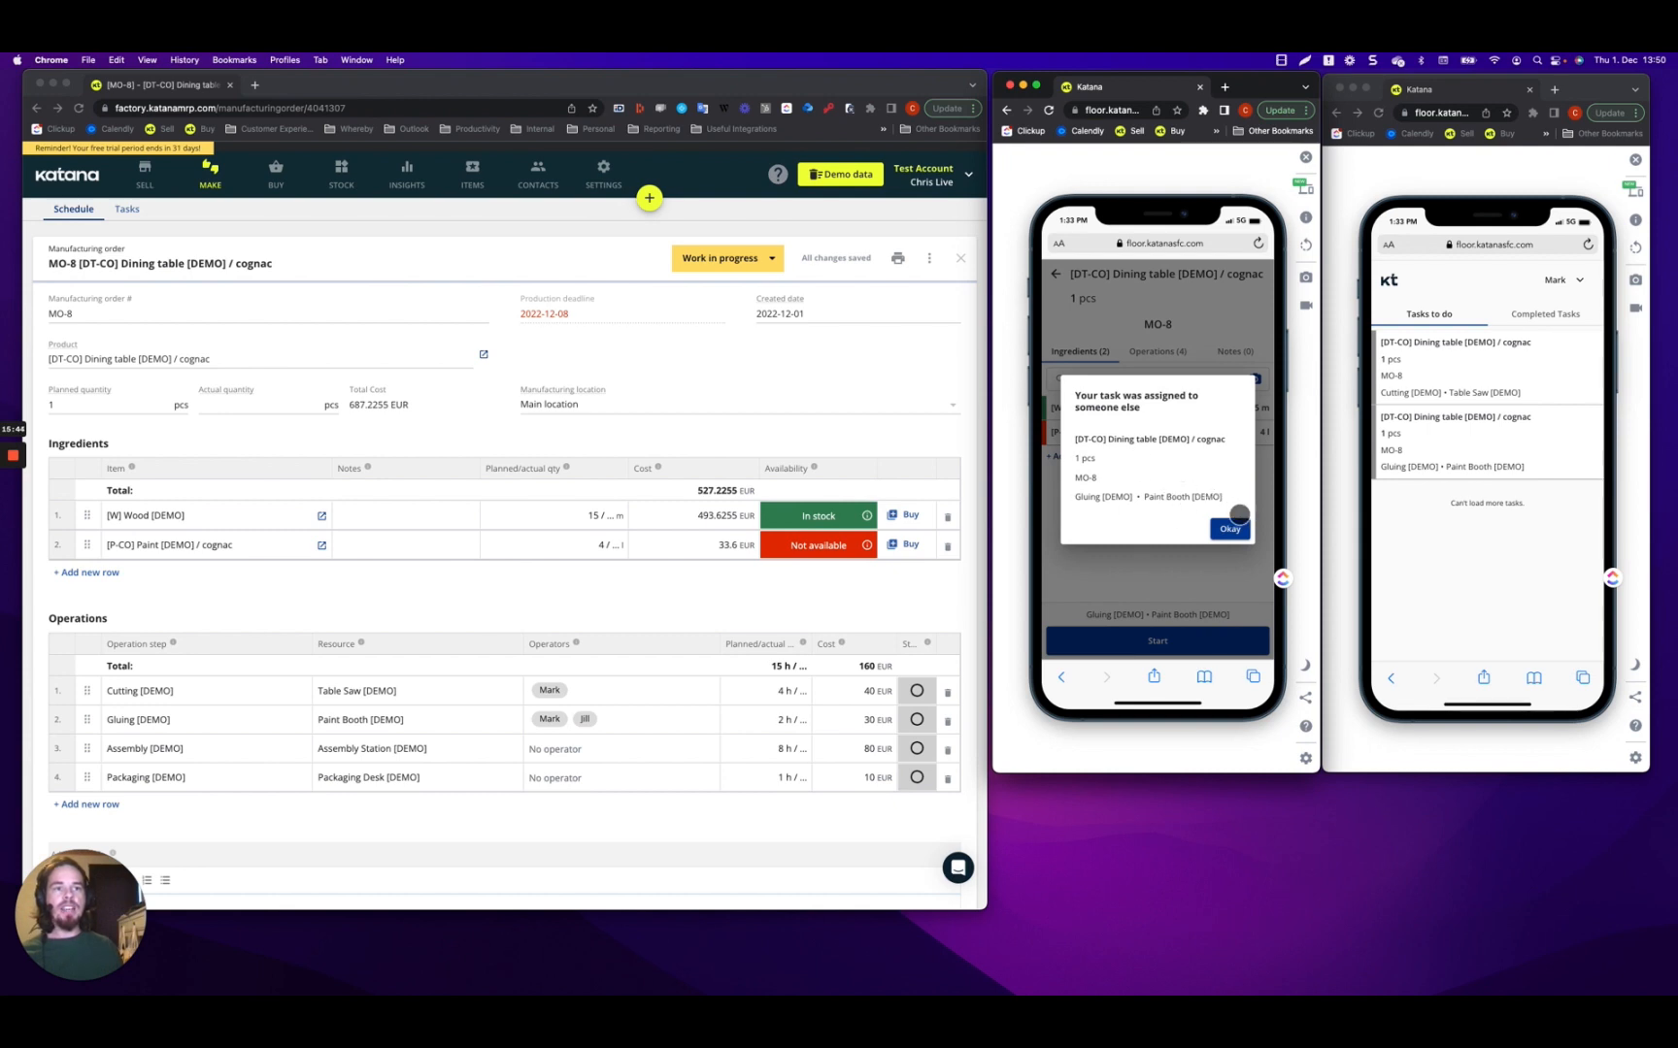
pyautogui.click(1228, 529)
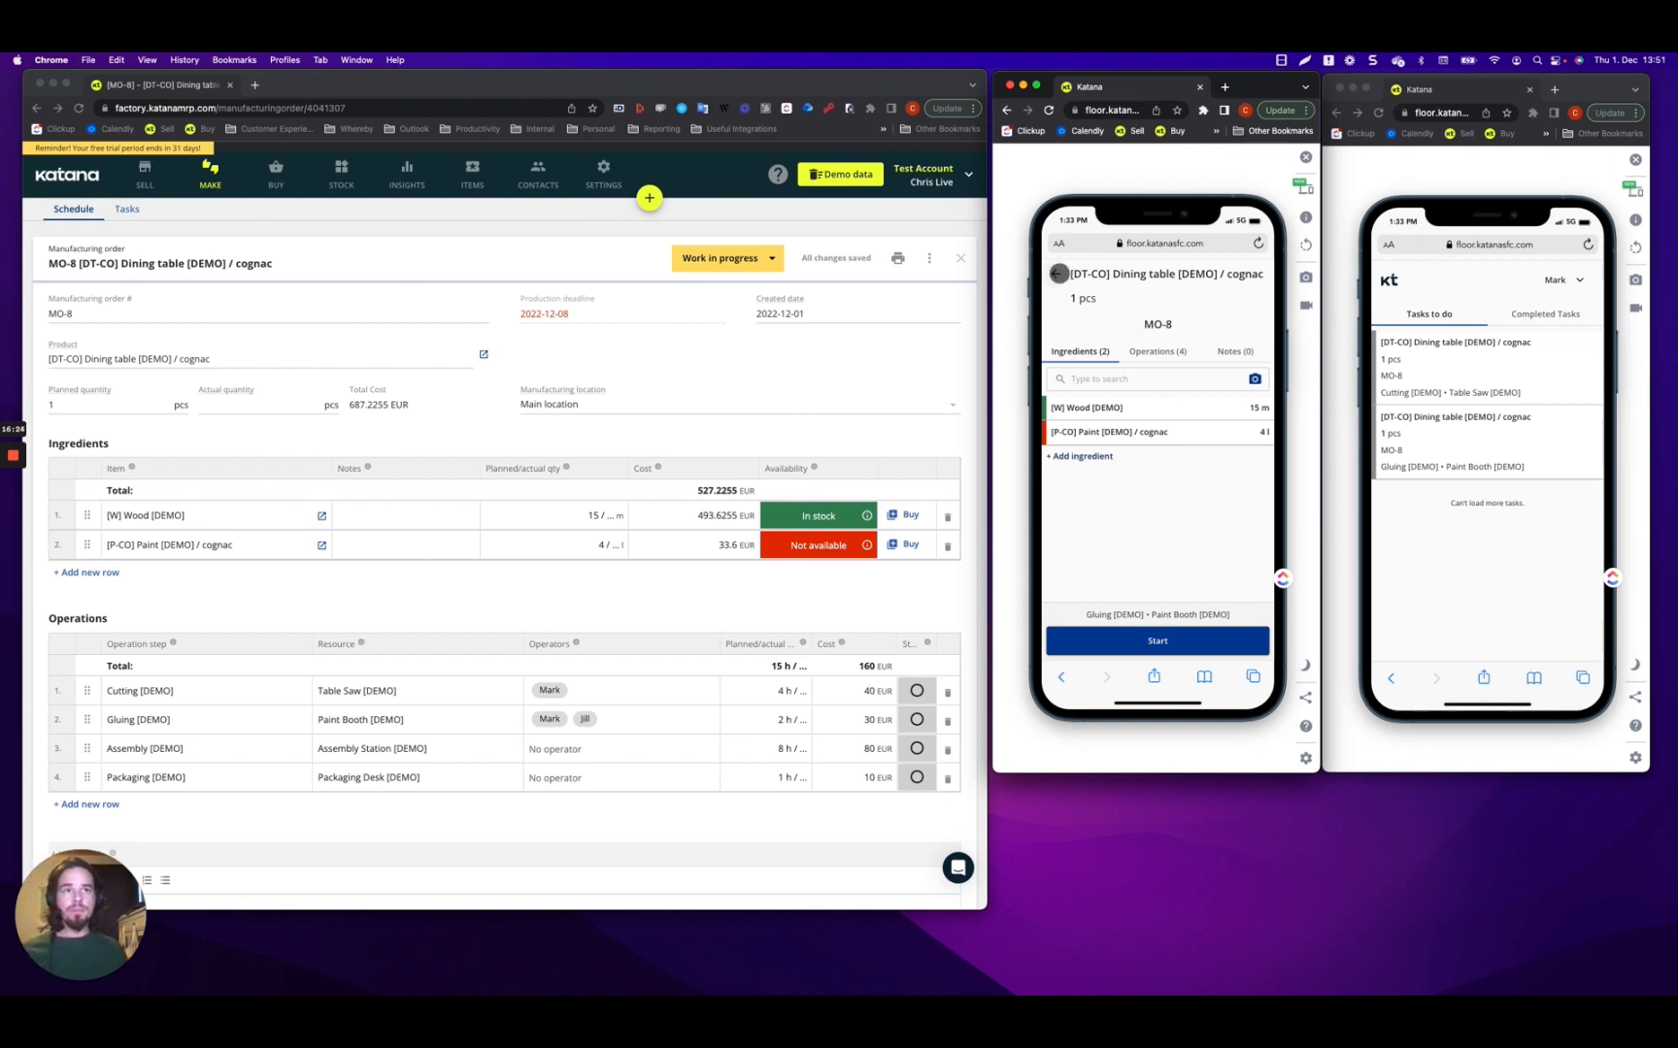
pyautogui.click(1055, 273)
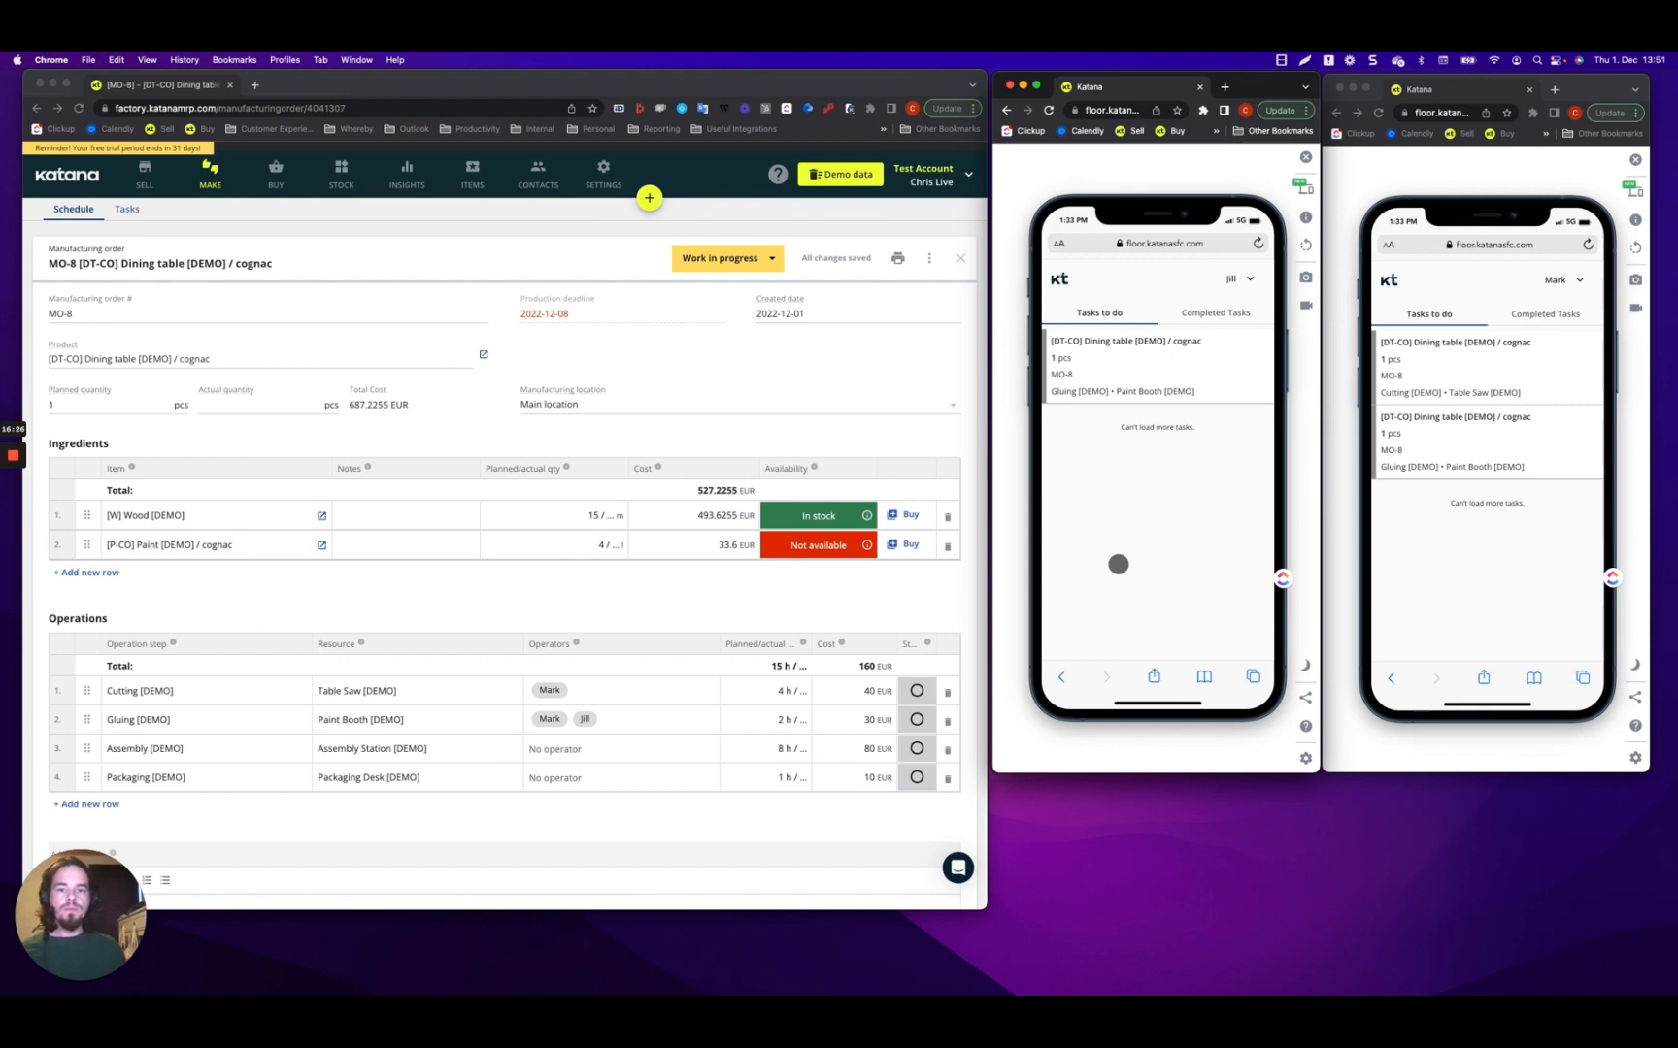
pyautogui.click(14, 509)
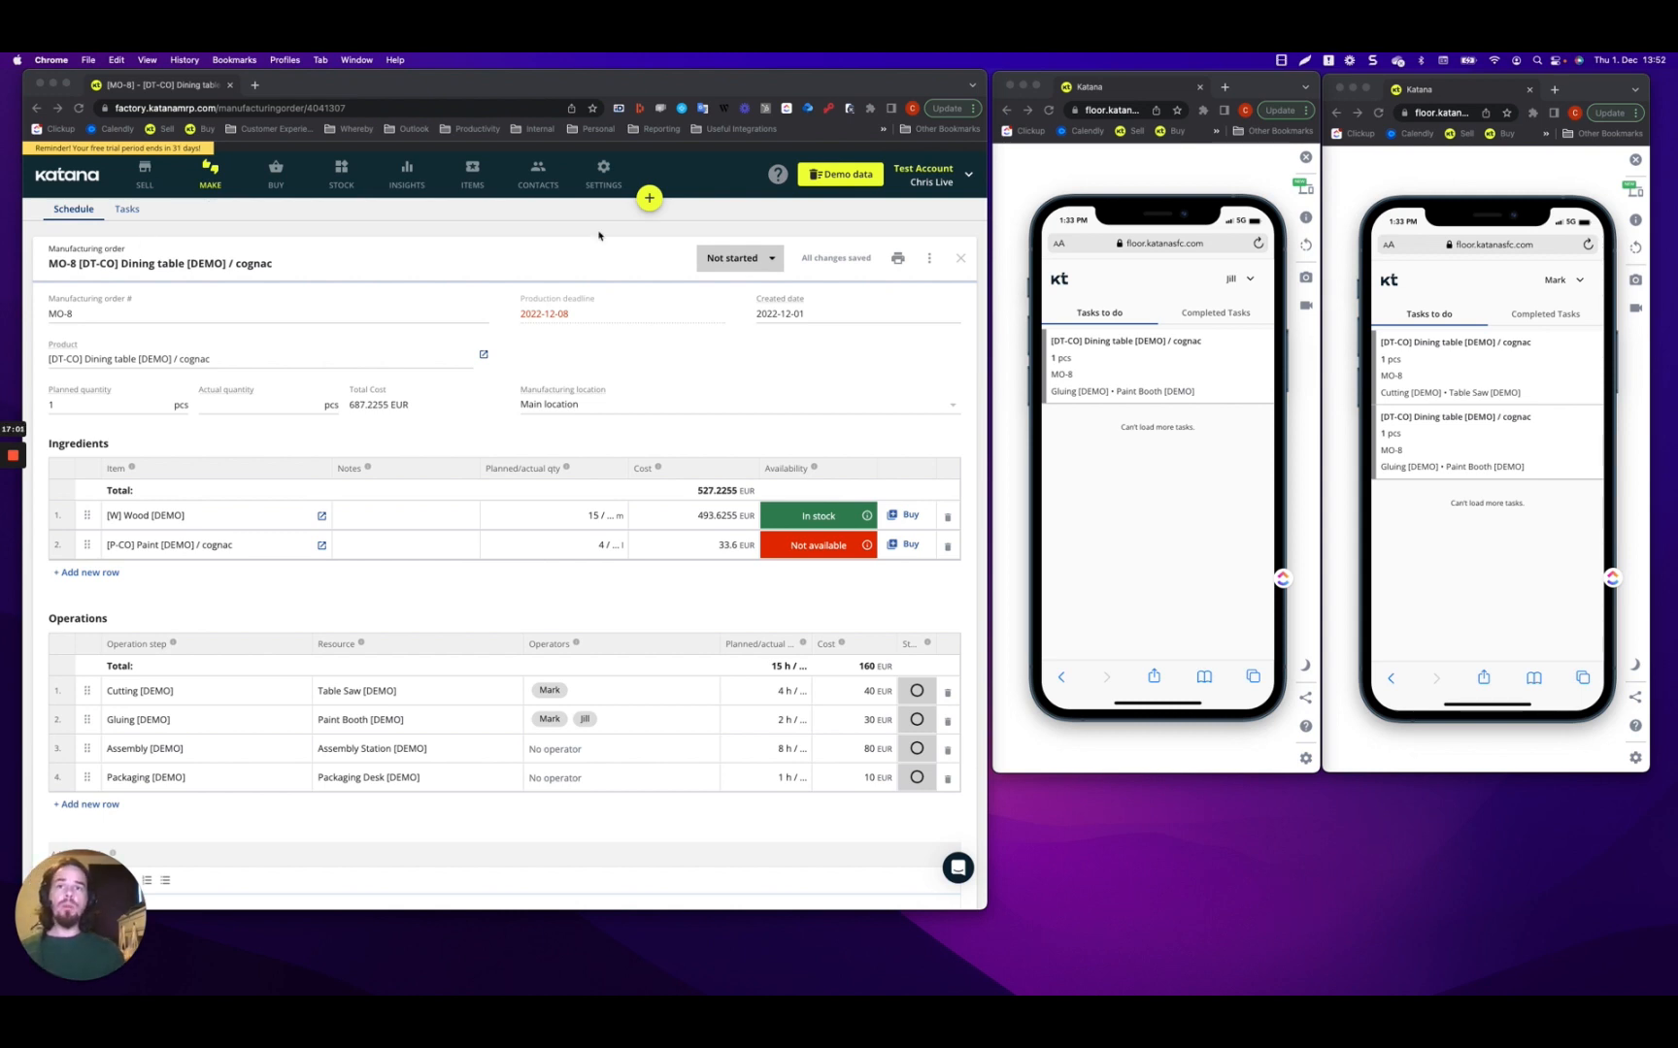
# Create manufacturing order MO-9 for the [DT-CO] Dining table [DEMO] / cognac.
pyautogui.click(650, 203)
pyautogui.click(650, 204)
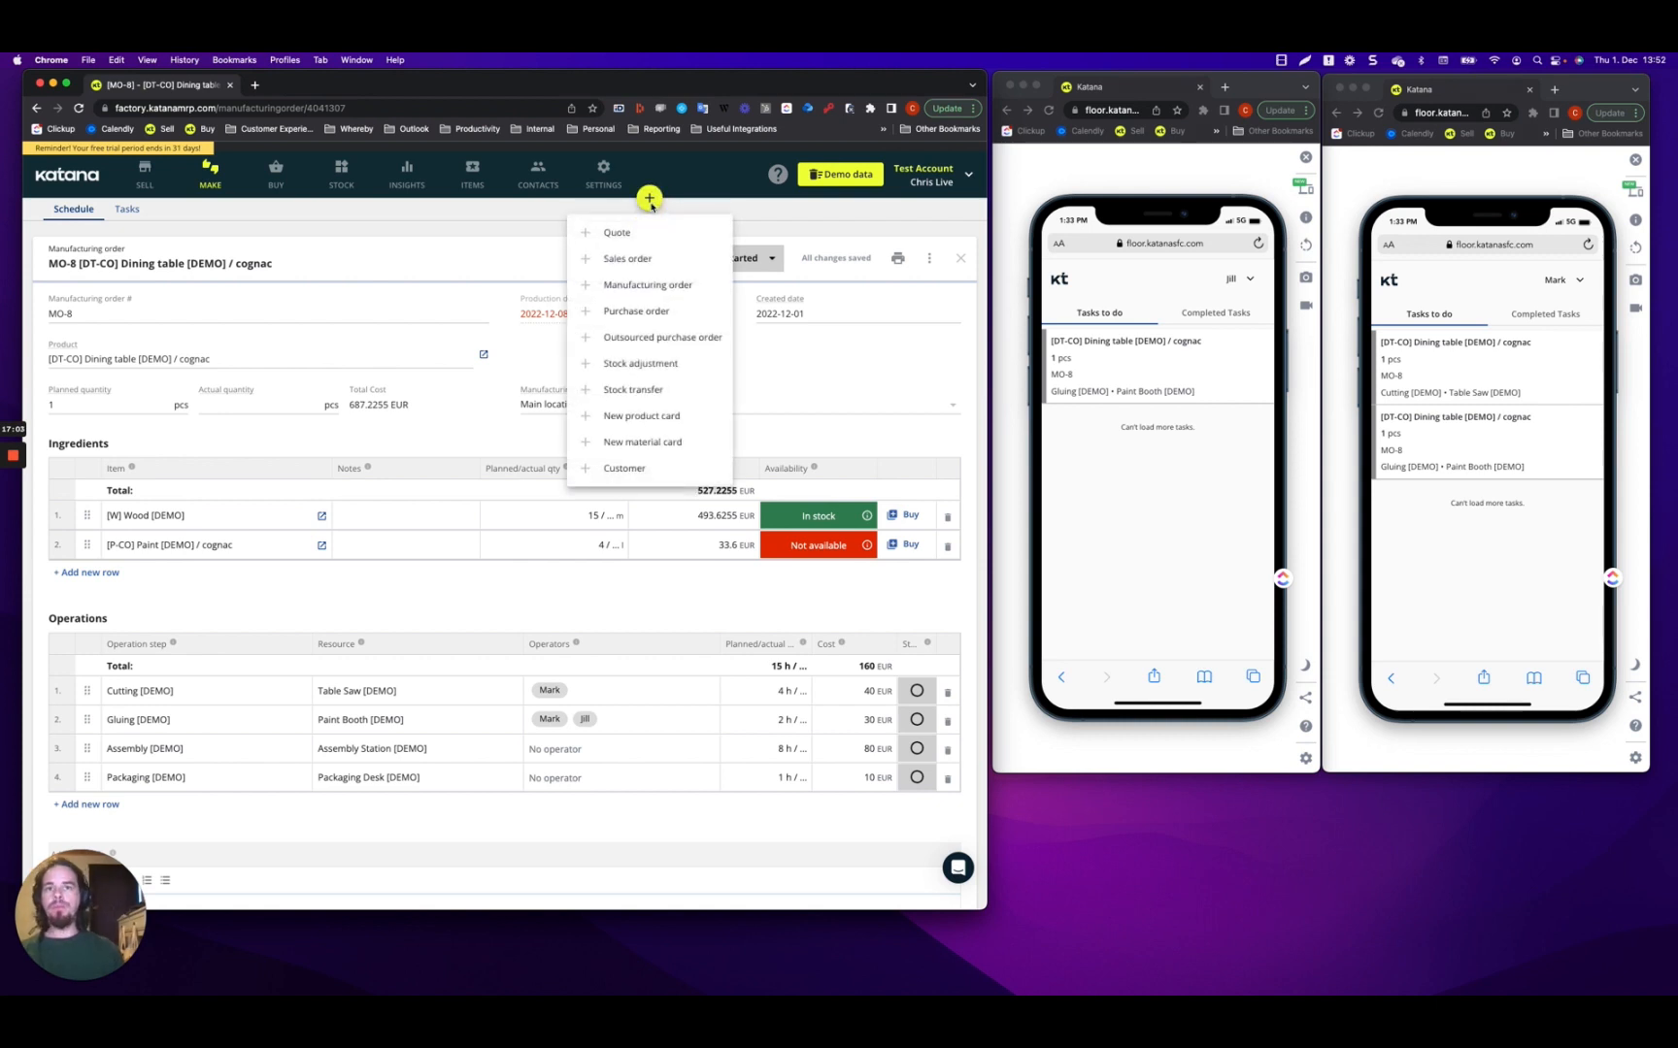
pyautogui.click(636, 285)
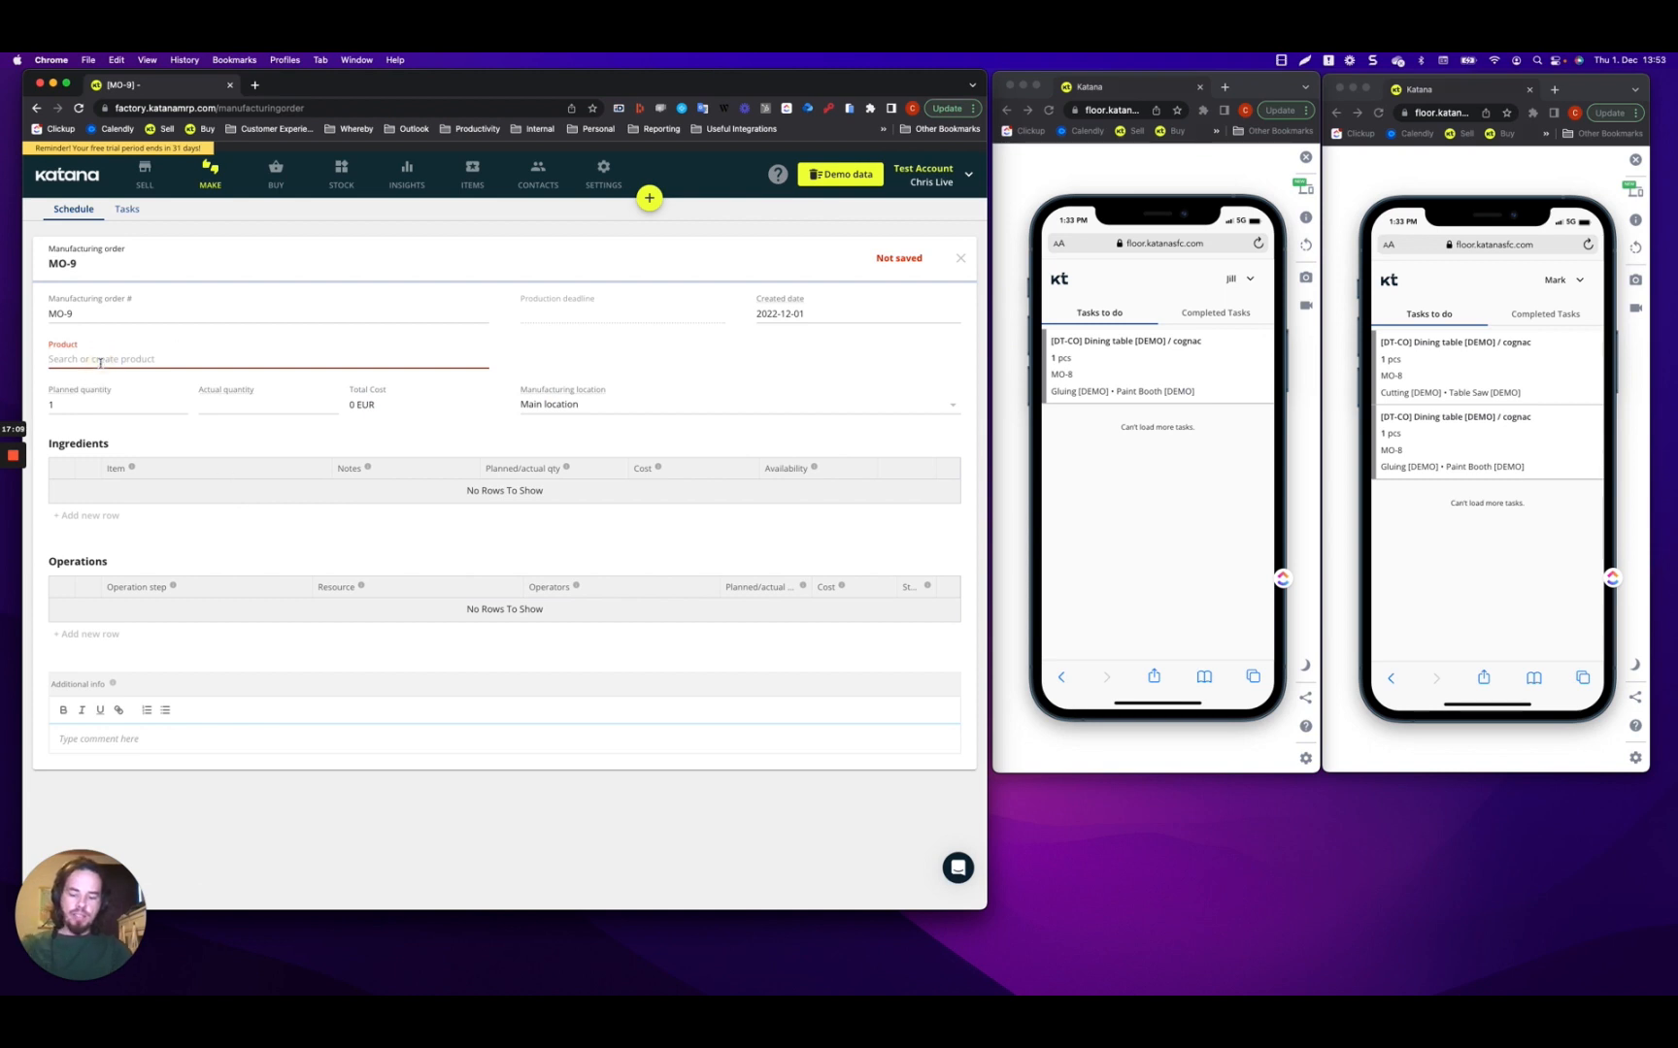
pyautogui.write('table')
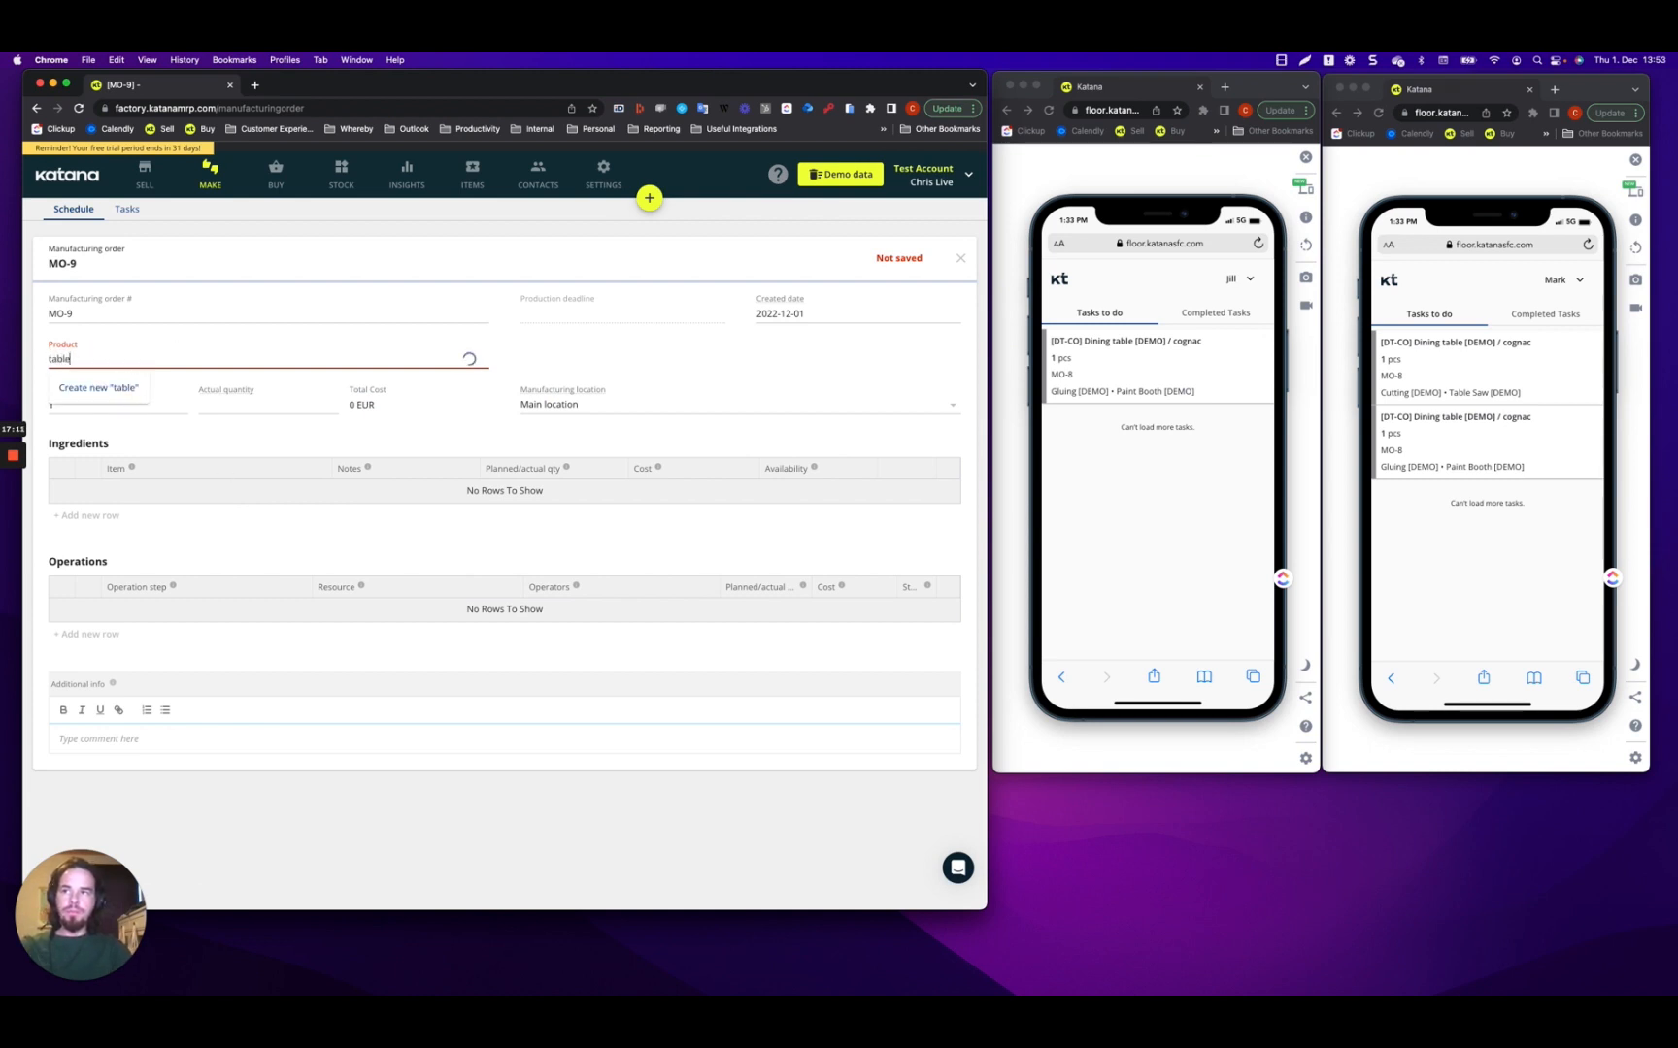
pyautogui.click(130, 388)
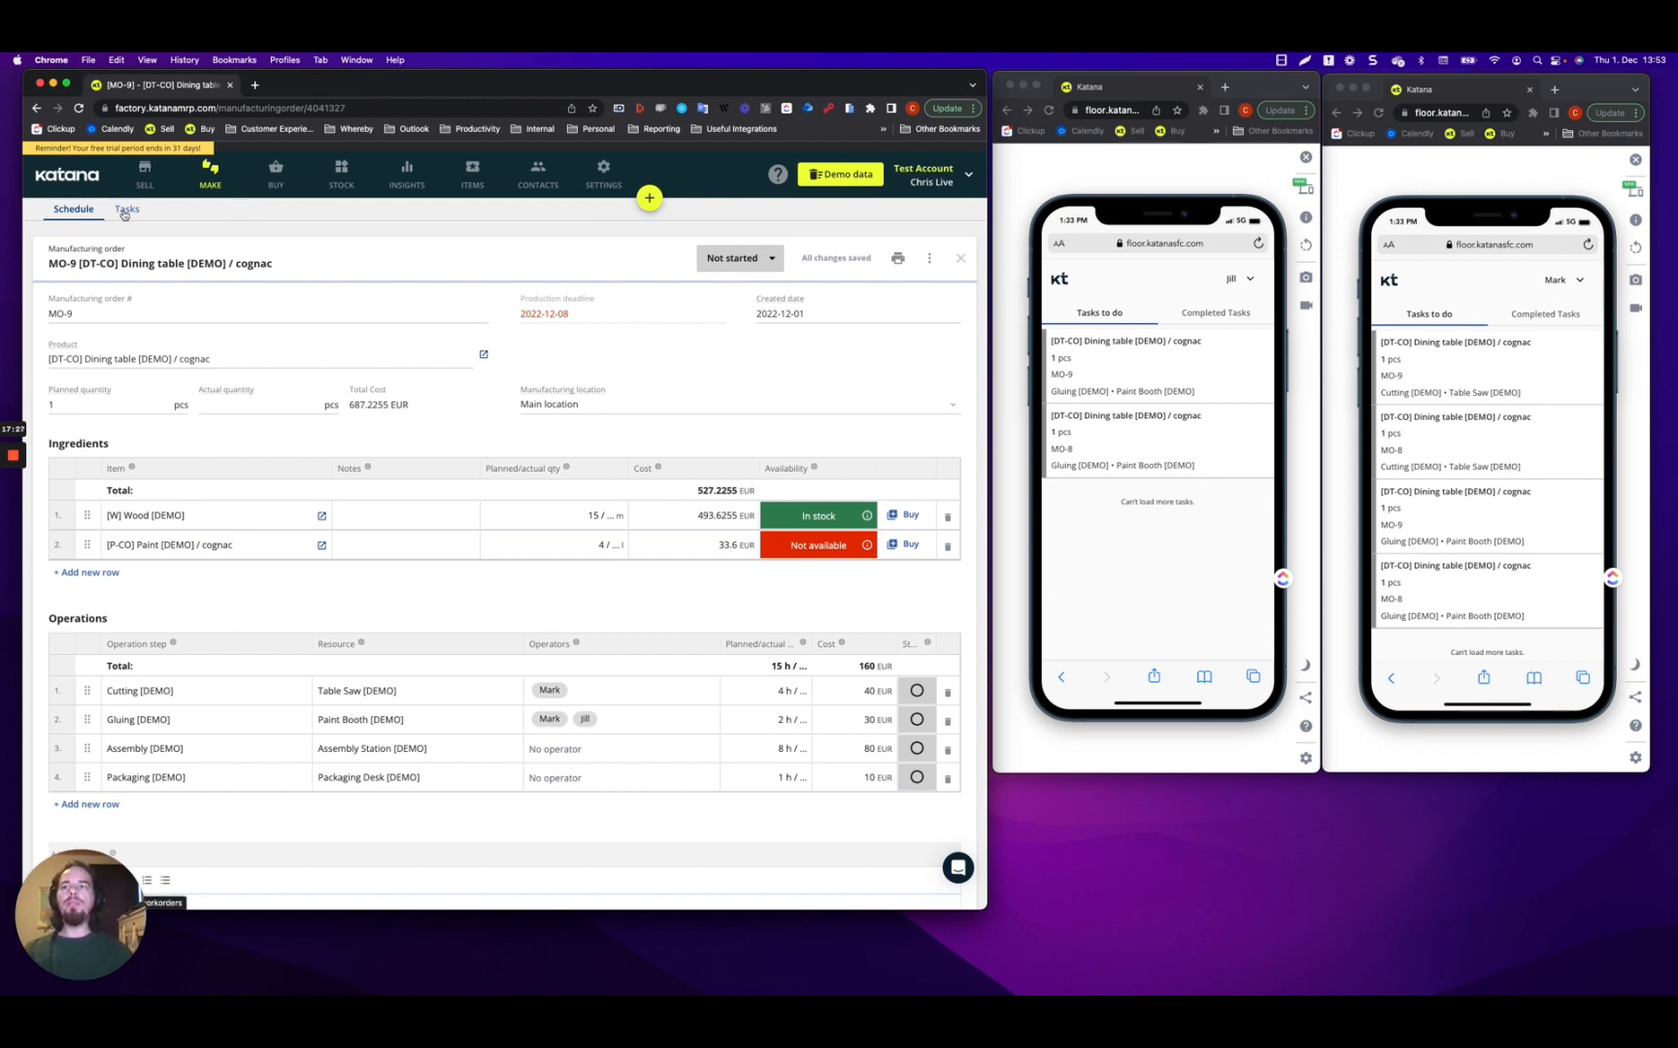
# In the Make schedule, drag MO-9 up to rank 7 and MO-8 up to rank 9.
pyautogui.click(74, 208)
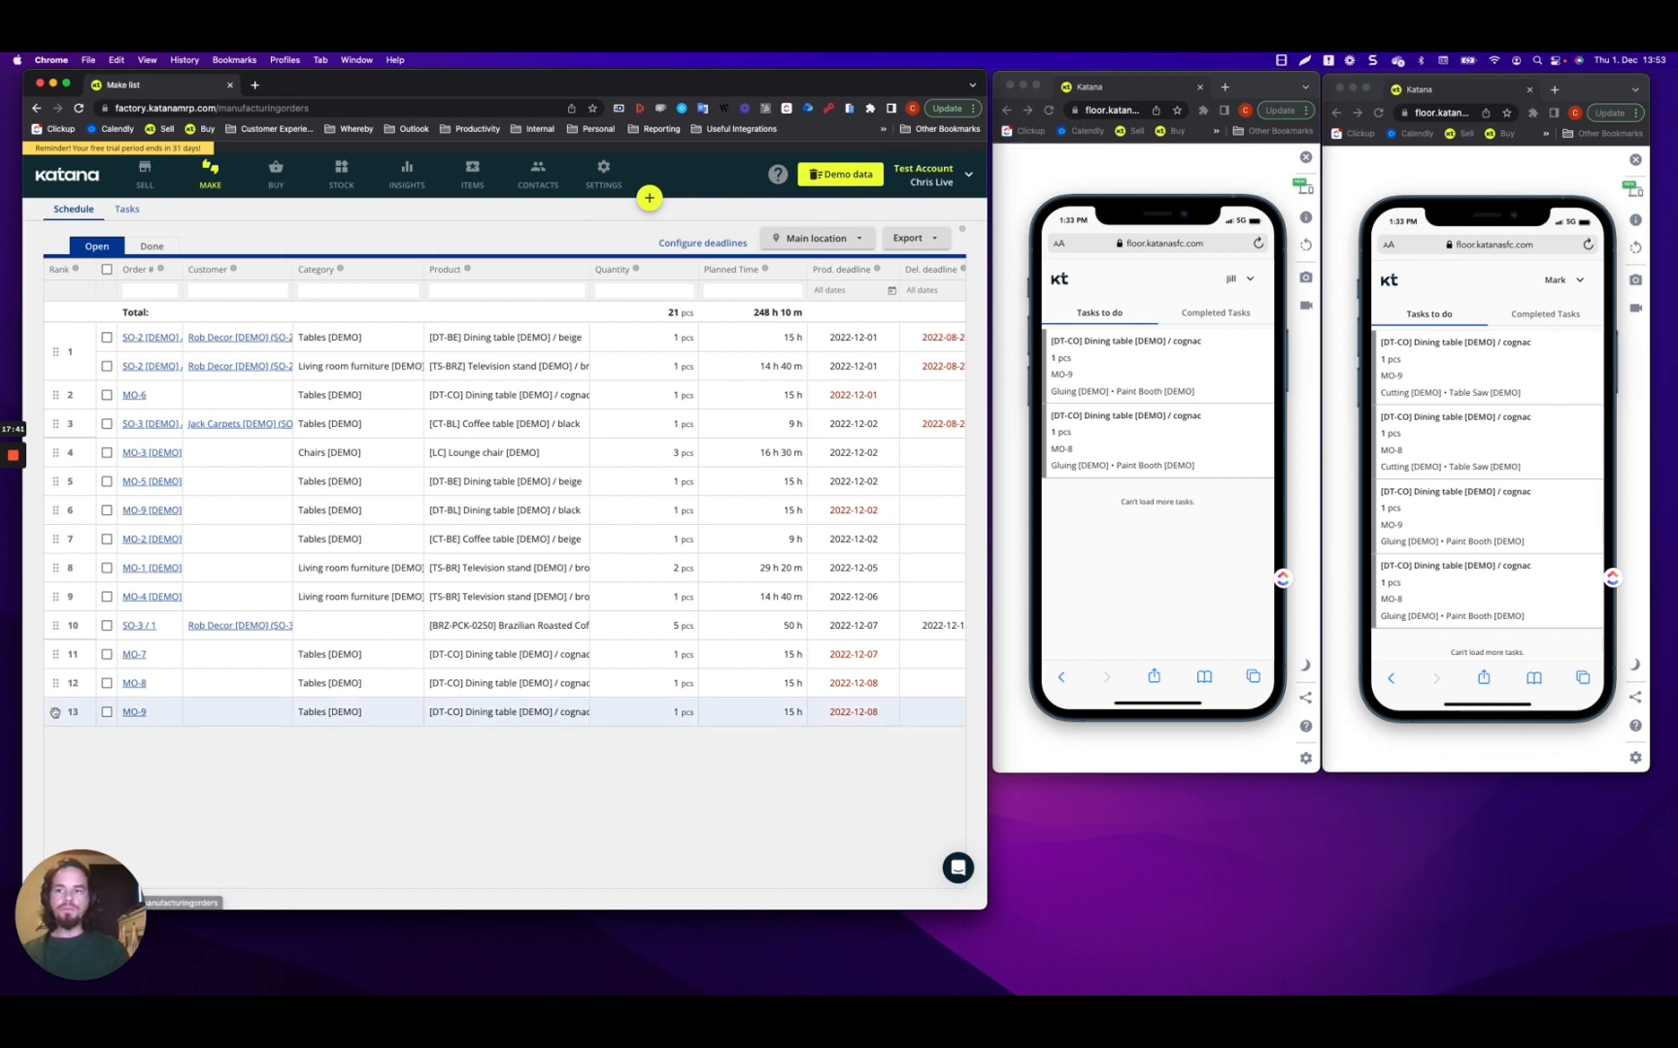
pyautogui.moveTo(55, 712); pyautogui.dragTo(60, 676)
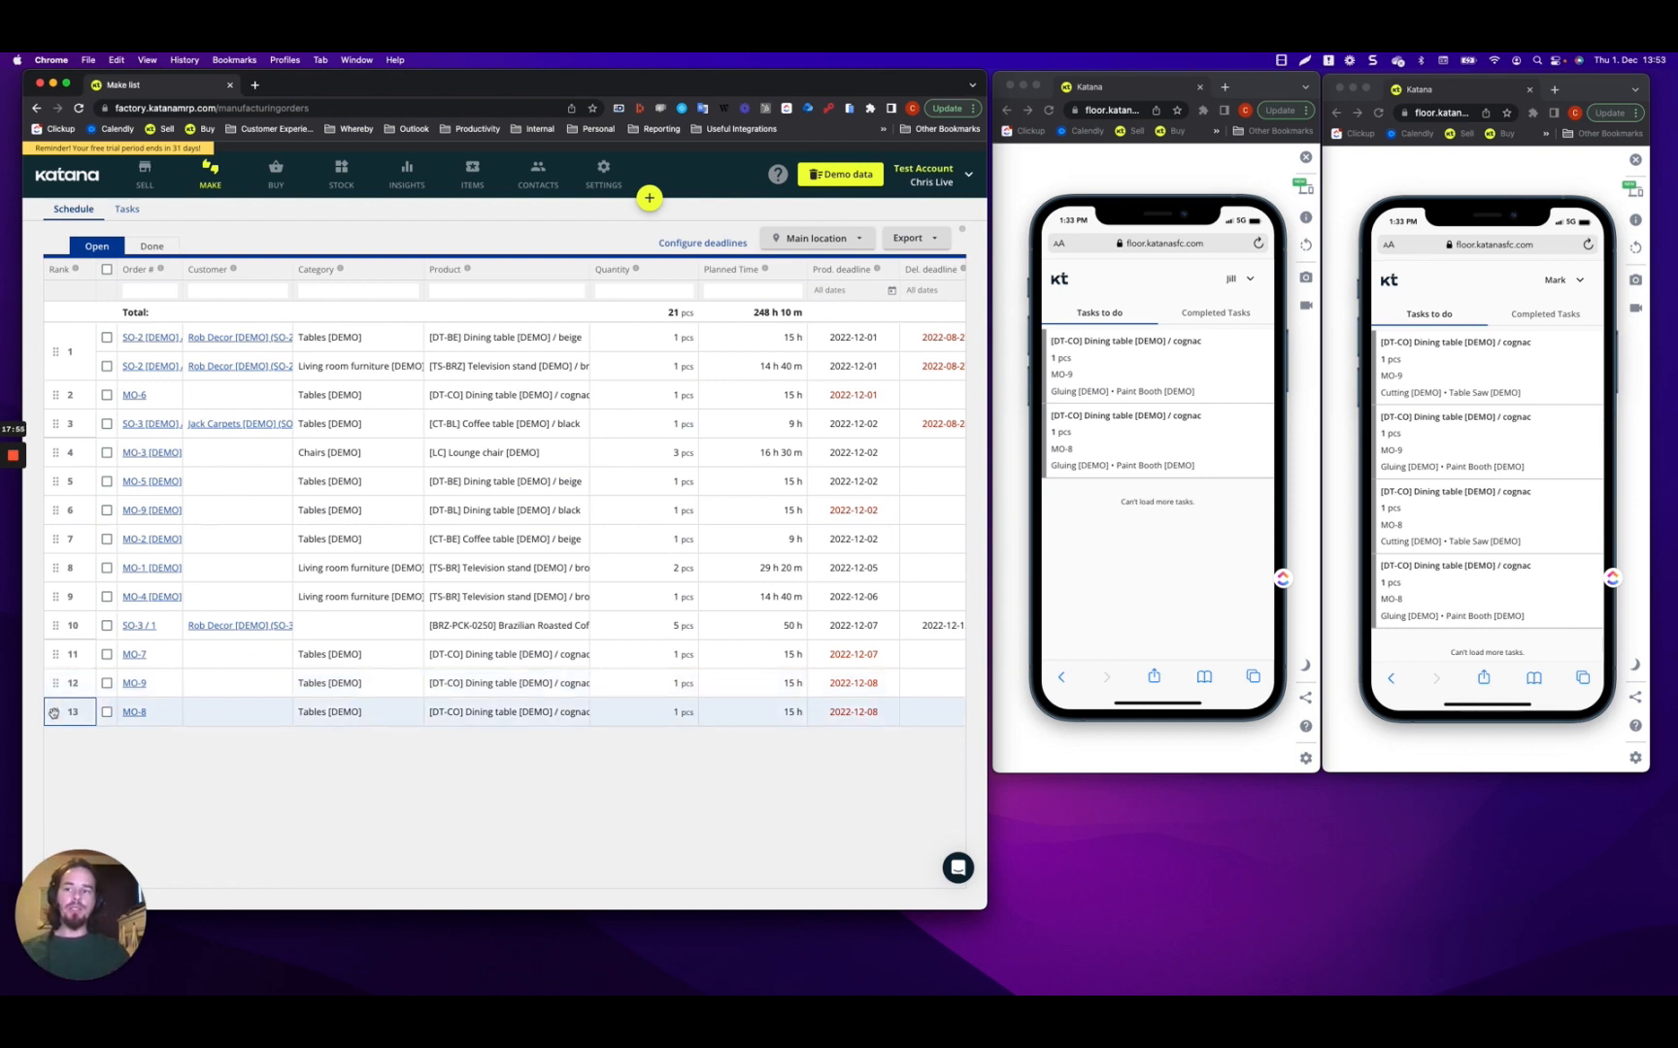
pyautogui.moveTo(54, 712); pyautogui.dragTo(58, 574)
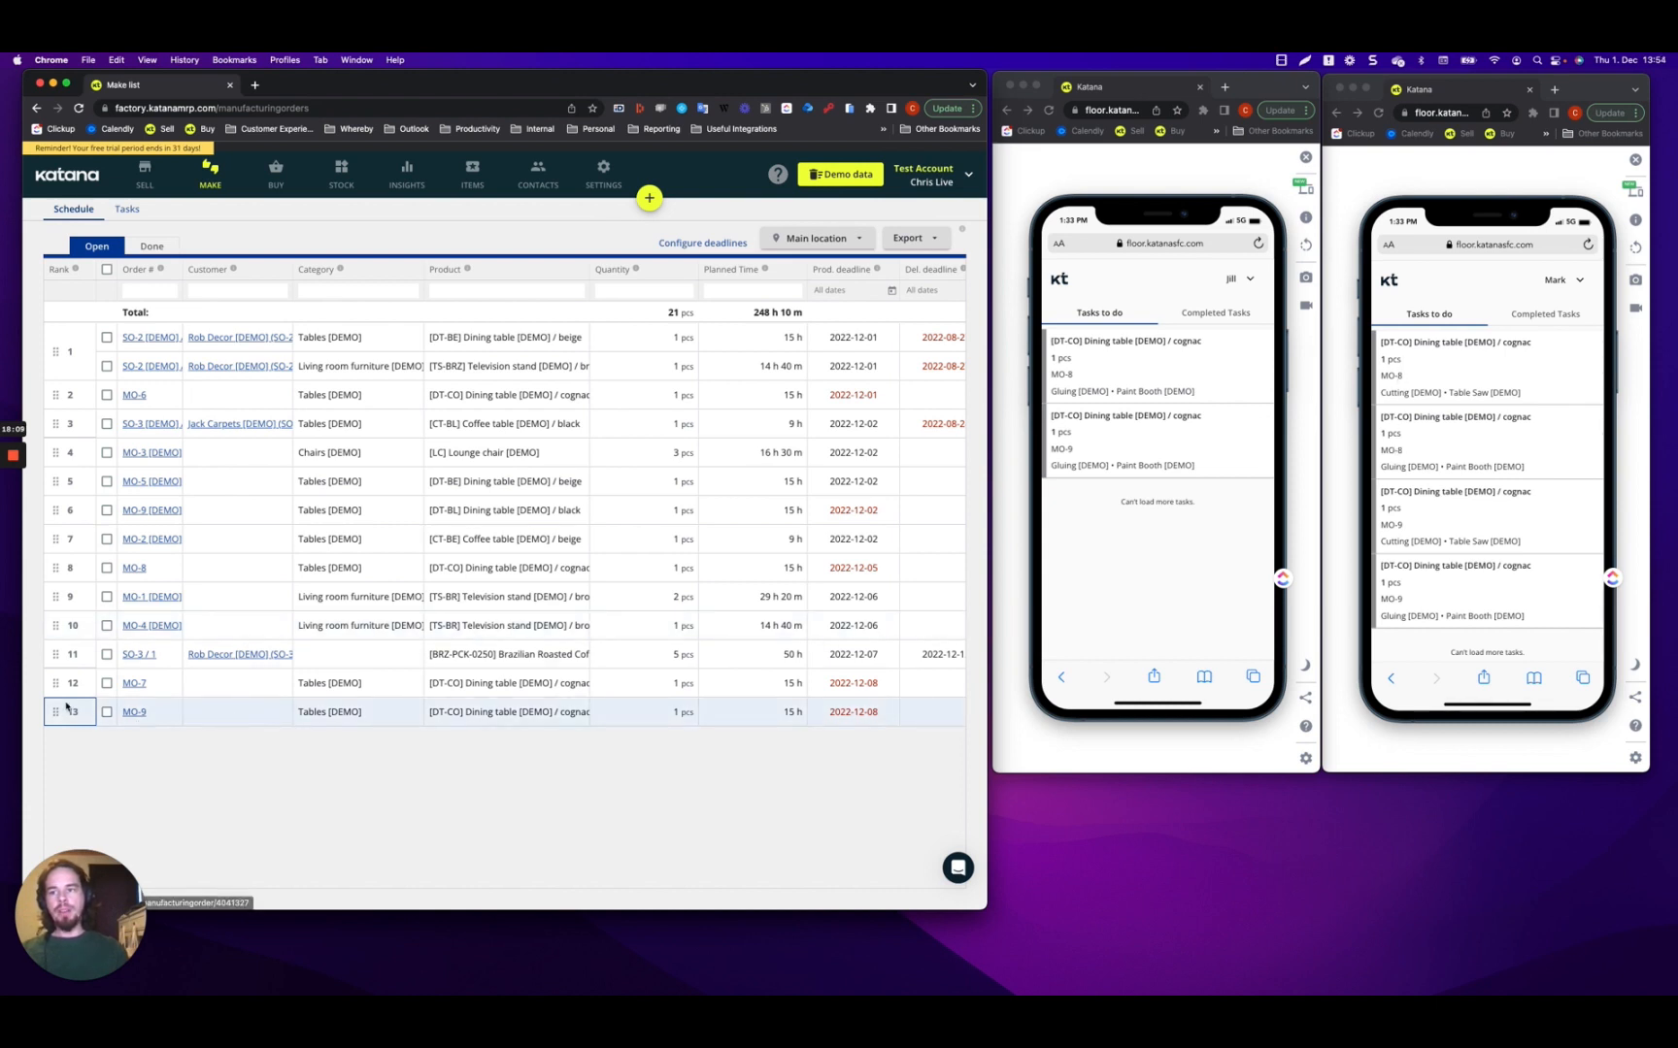
pyautogui.moveTo(58, 711); pyautogui.dragTo(68, 532)
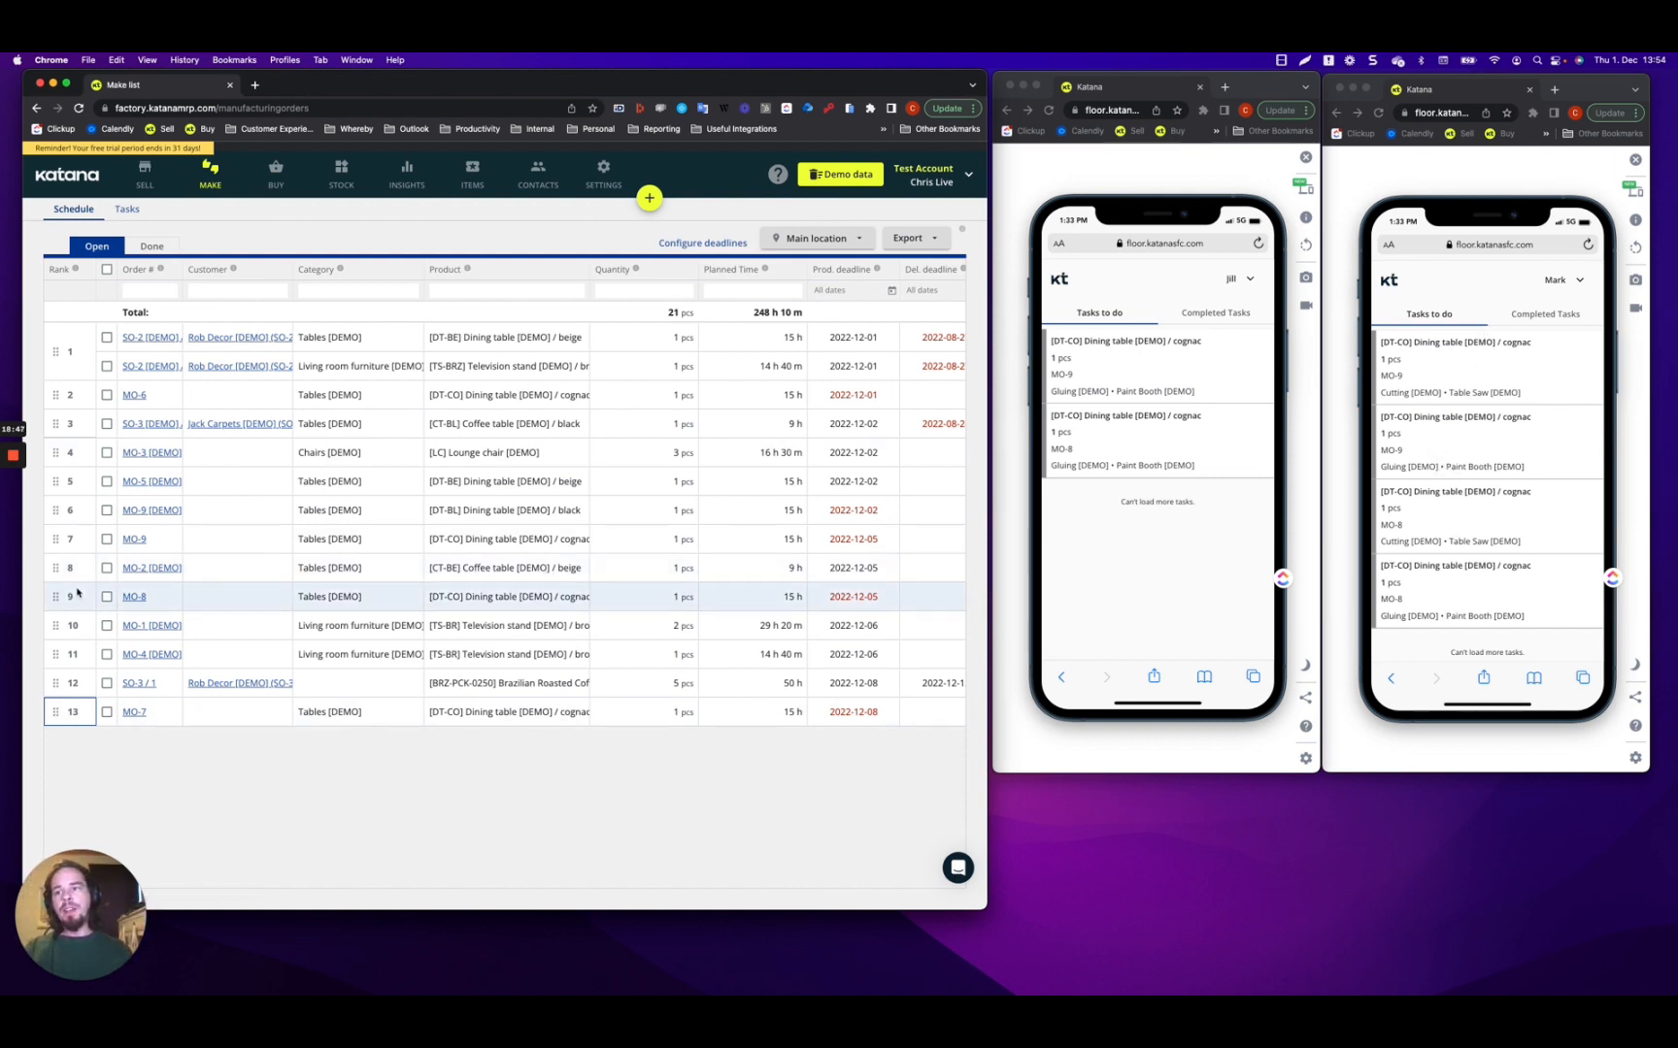
# Assign an operator to MO-9's Assembly step, then go back to the Make schedule.
pyautogui.click(131, 539)
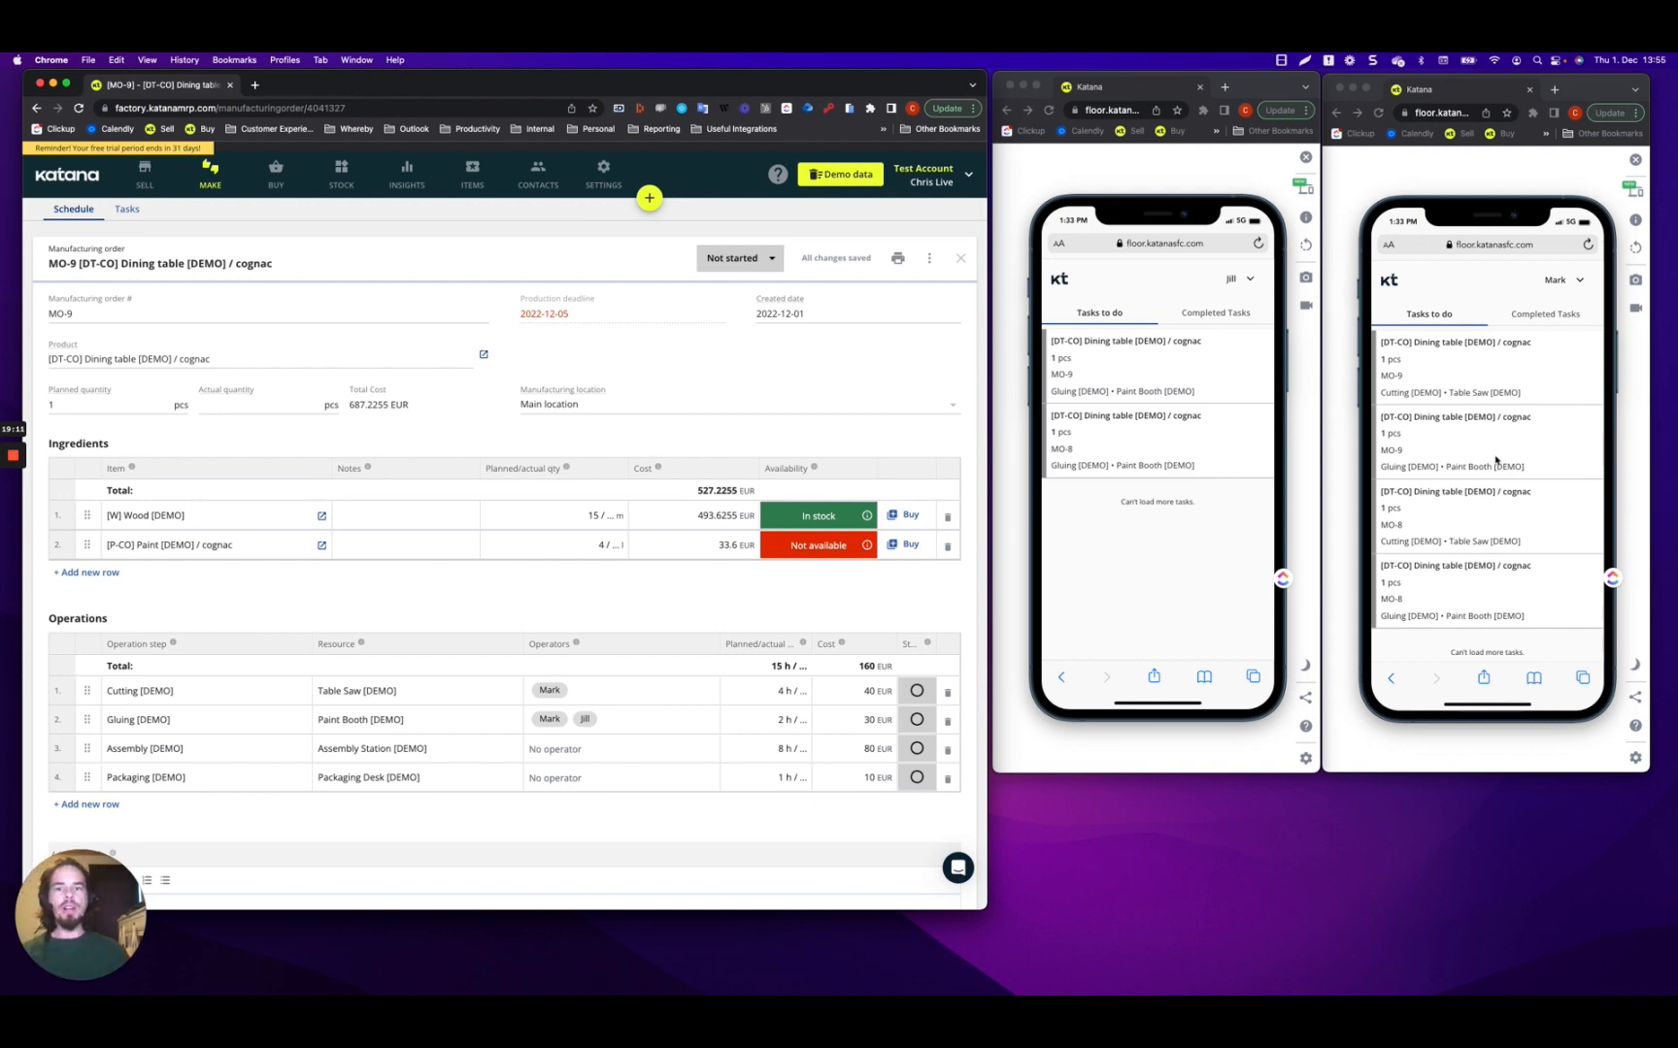
pyautogui.click(572, 749)
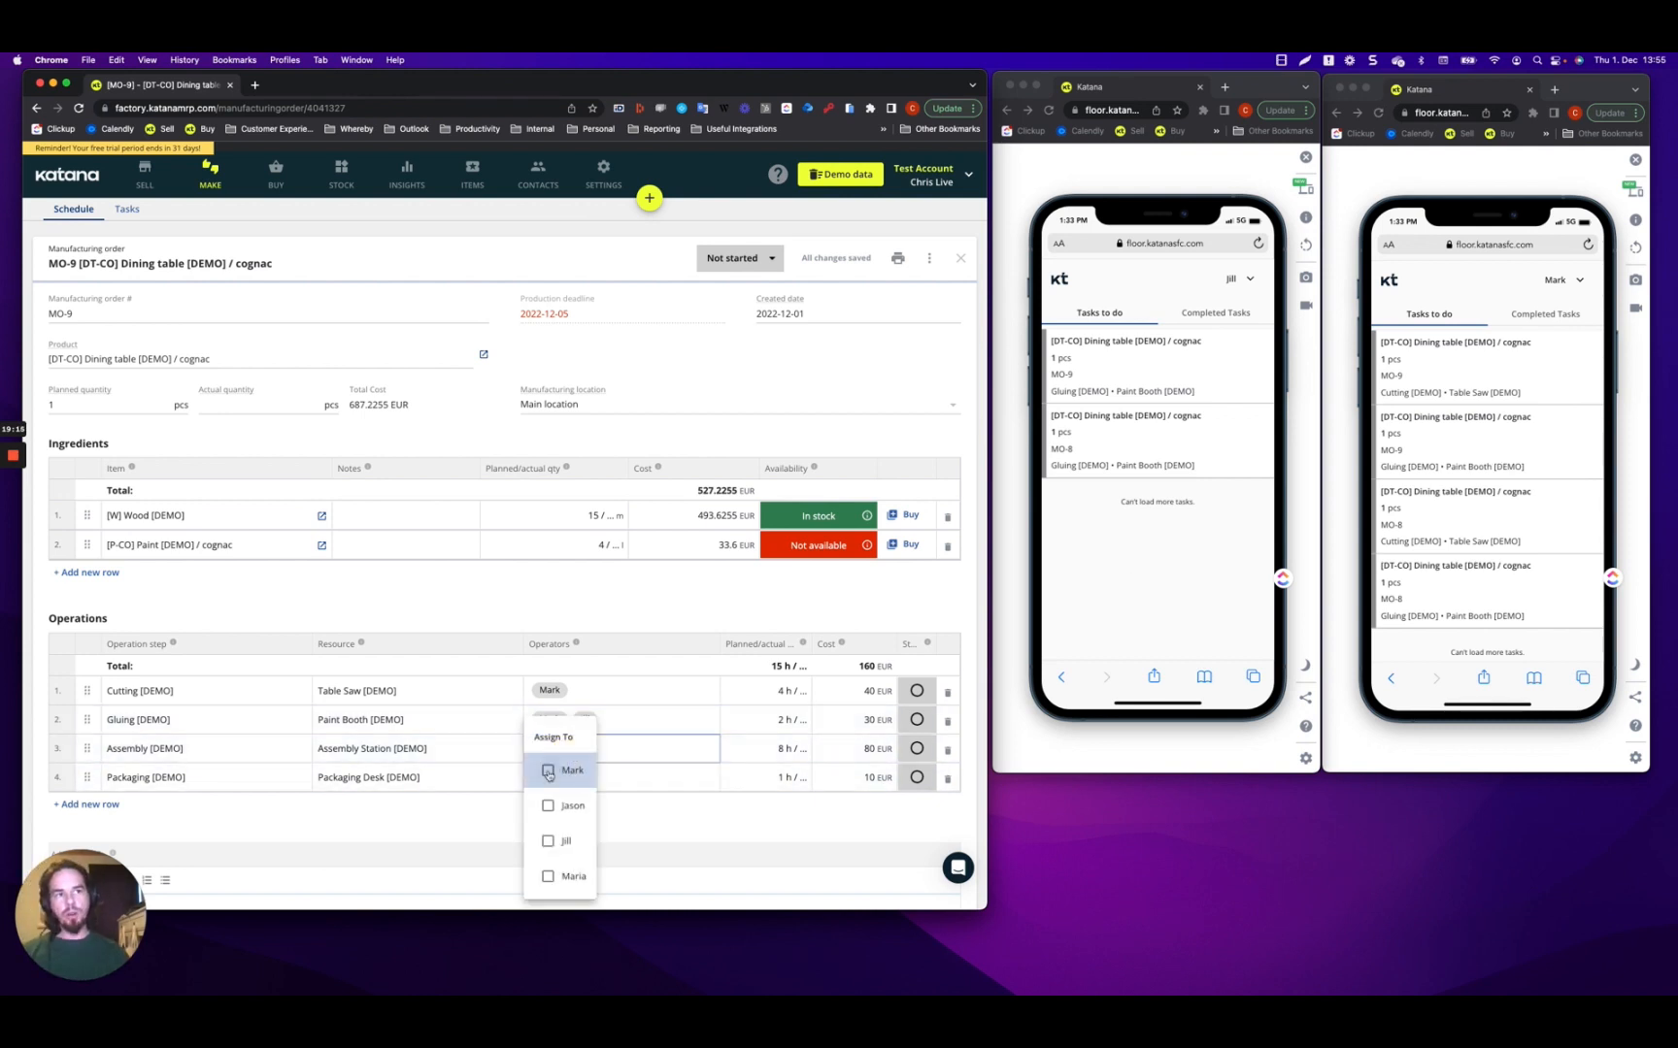
pyautogui.click(547, 771)
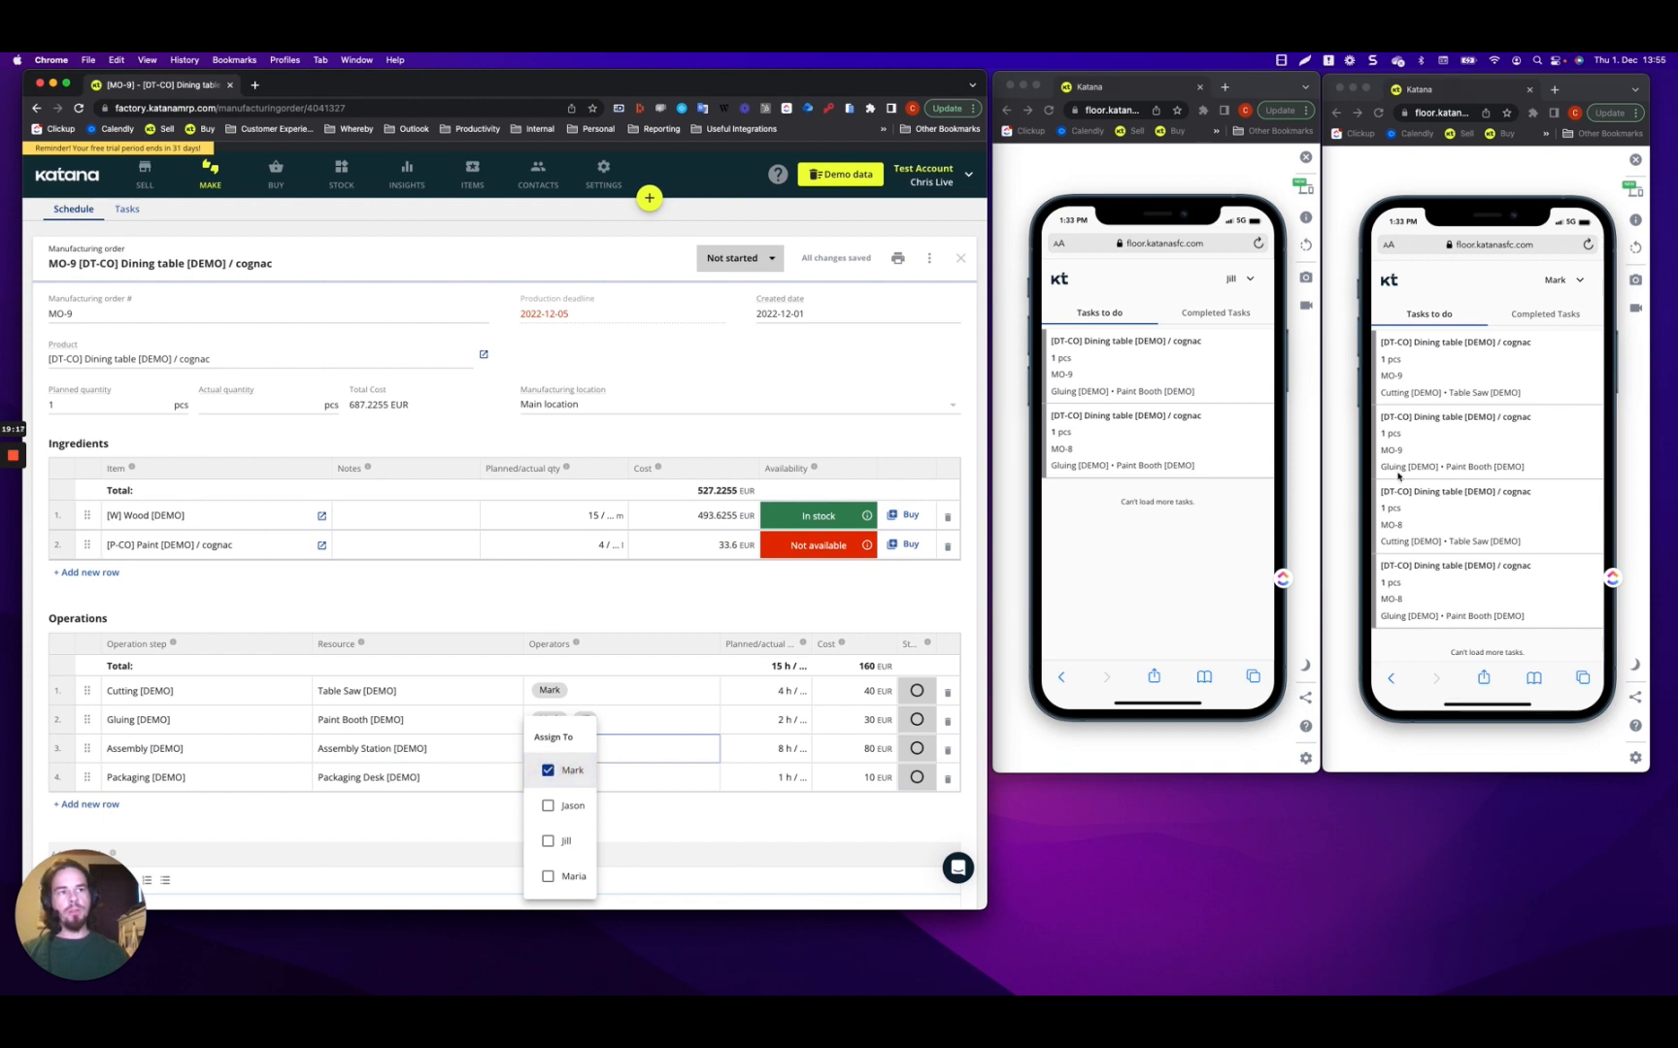
pyautogui.click(713, 824)
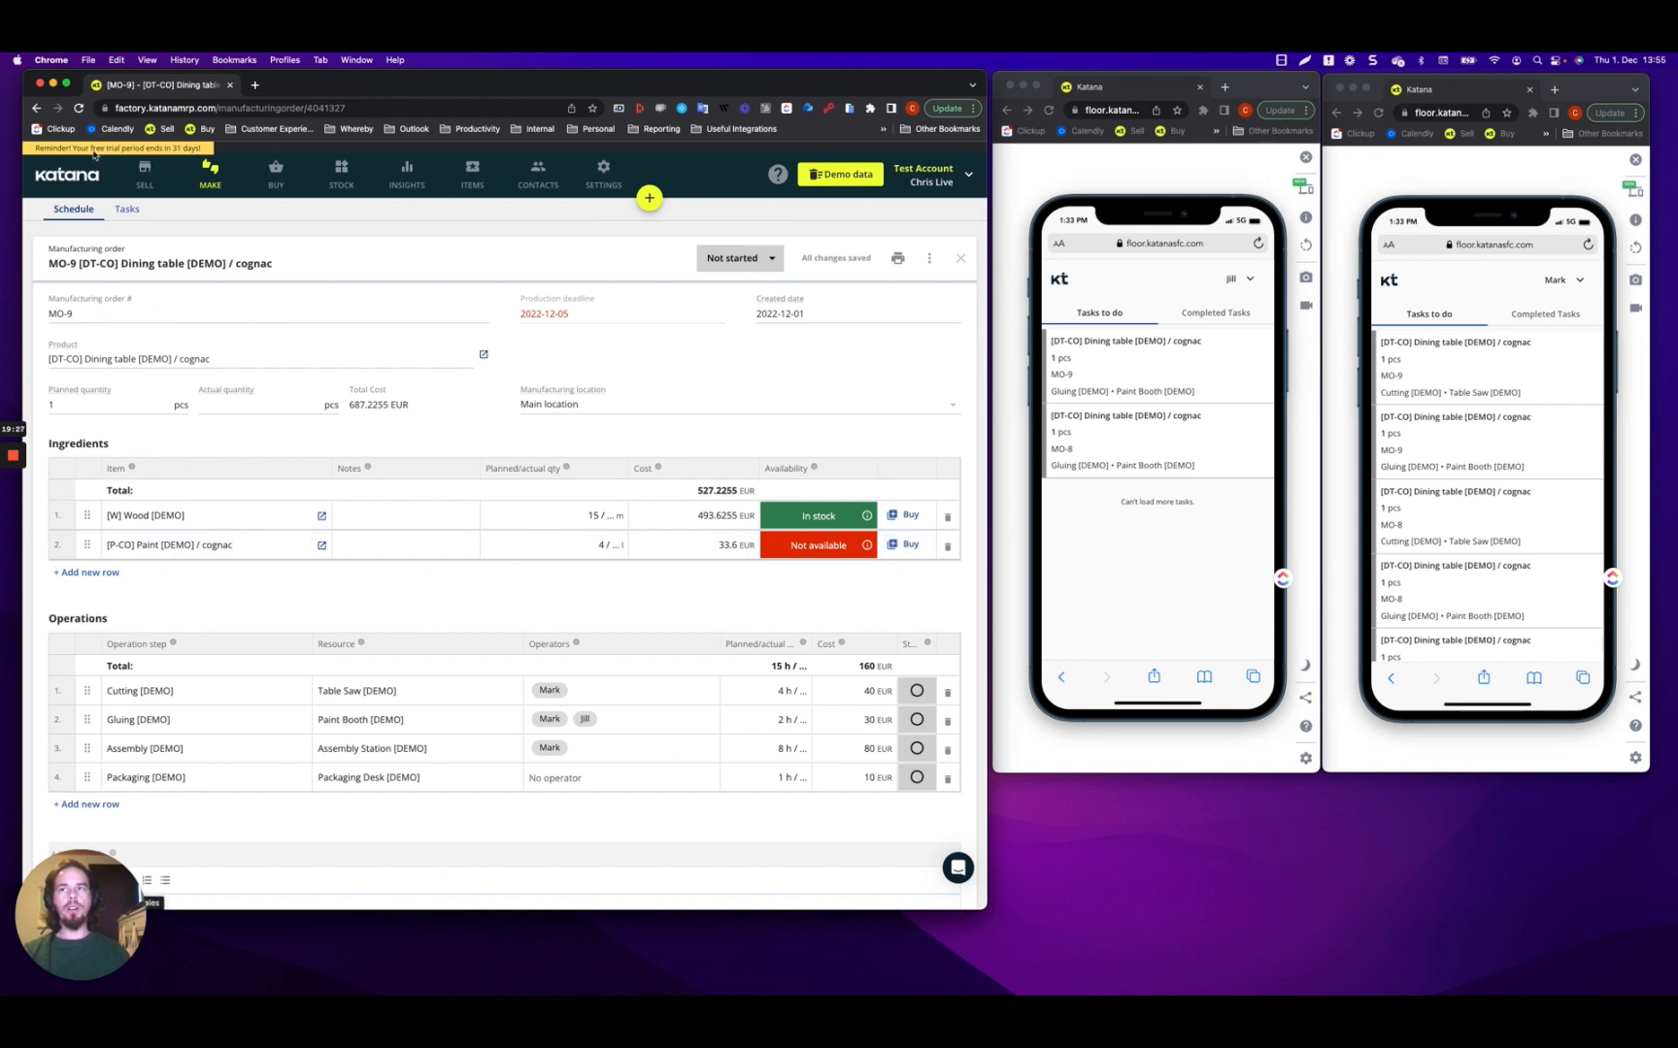
pyautogui.click(212, 184)
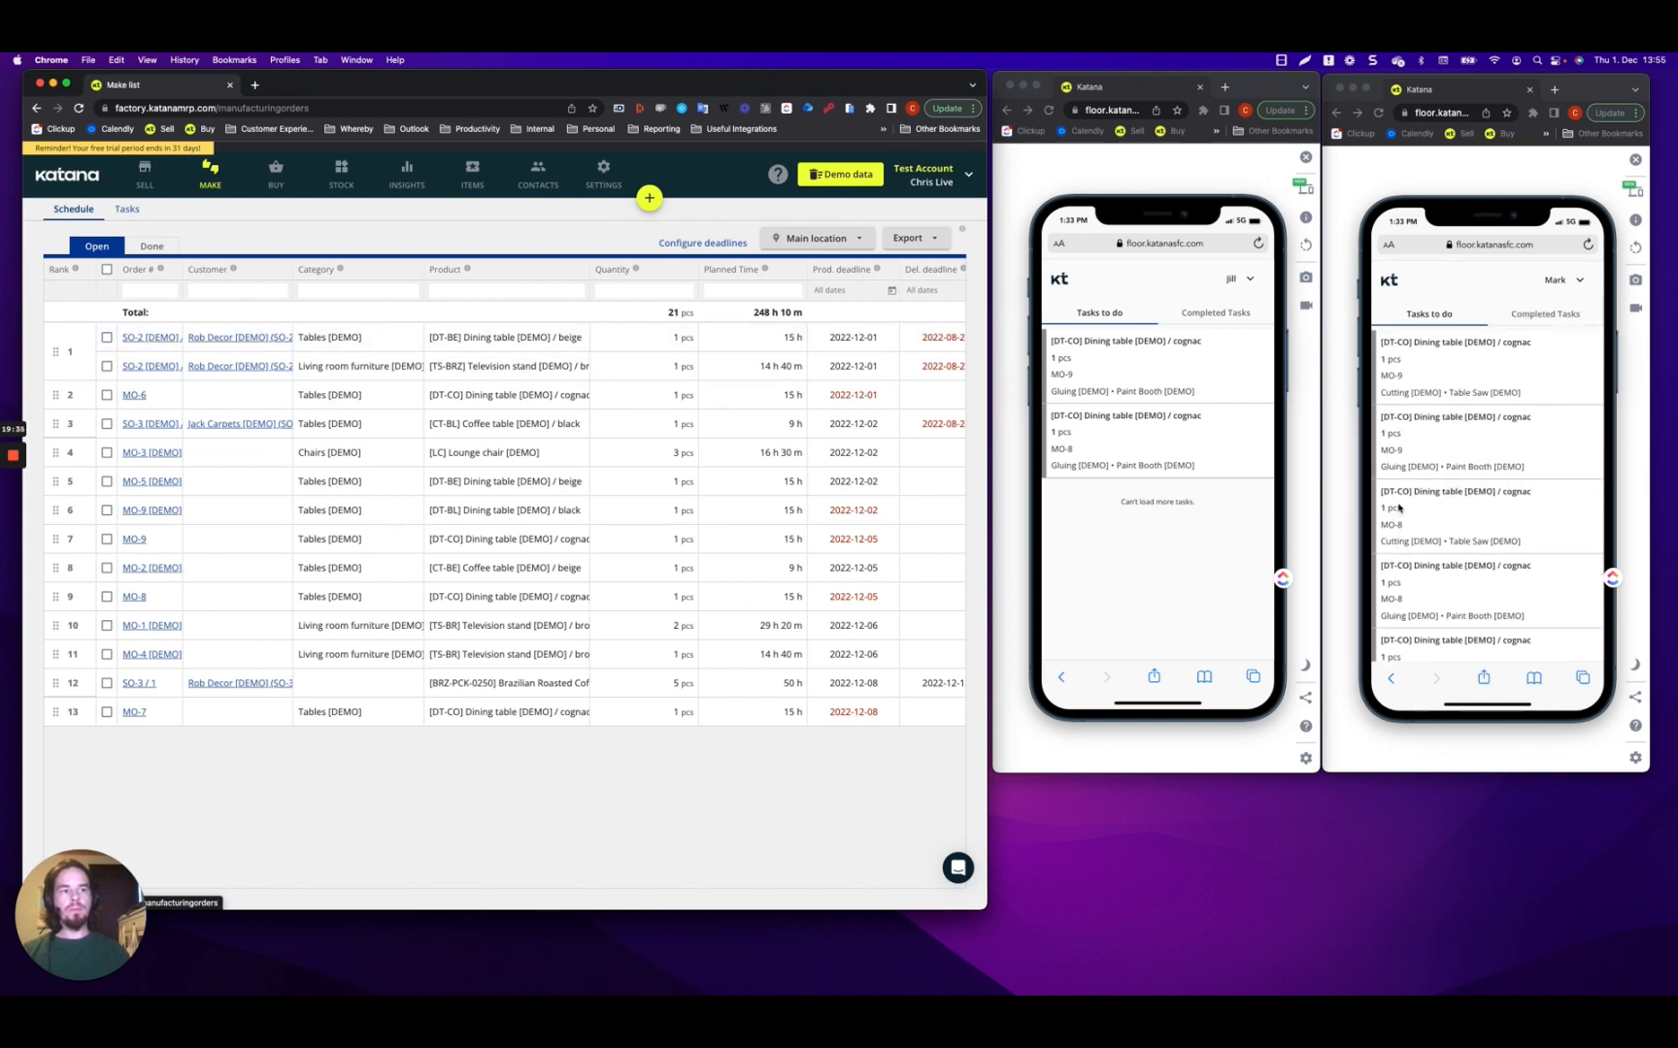
# Reload the schedule, drag MO-9 down to rank 9, then back up to rank 7.
pyautogui.click(79, 109)
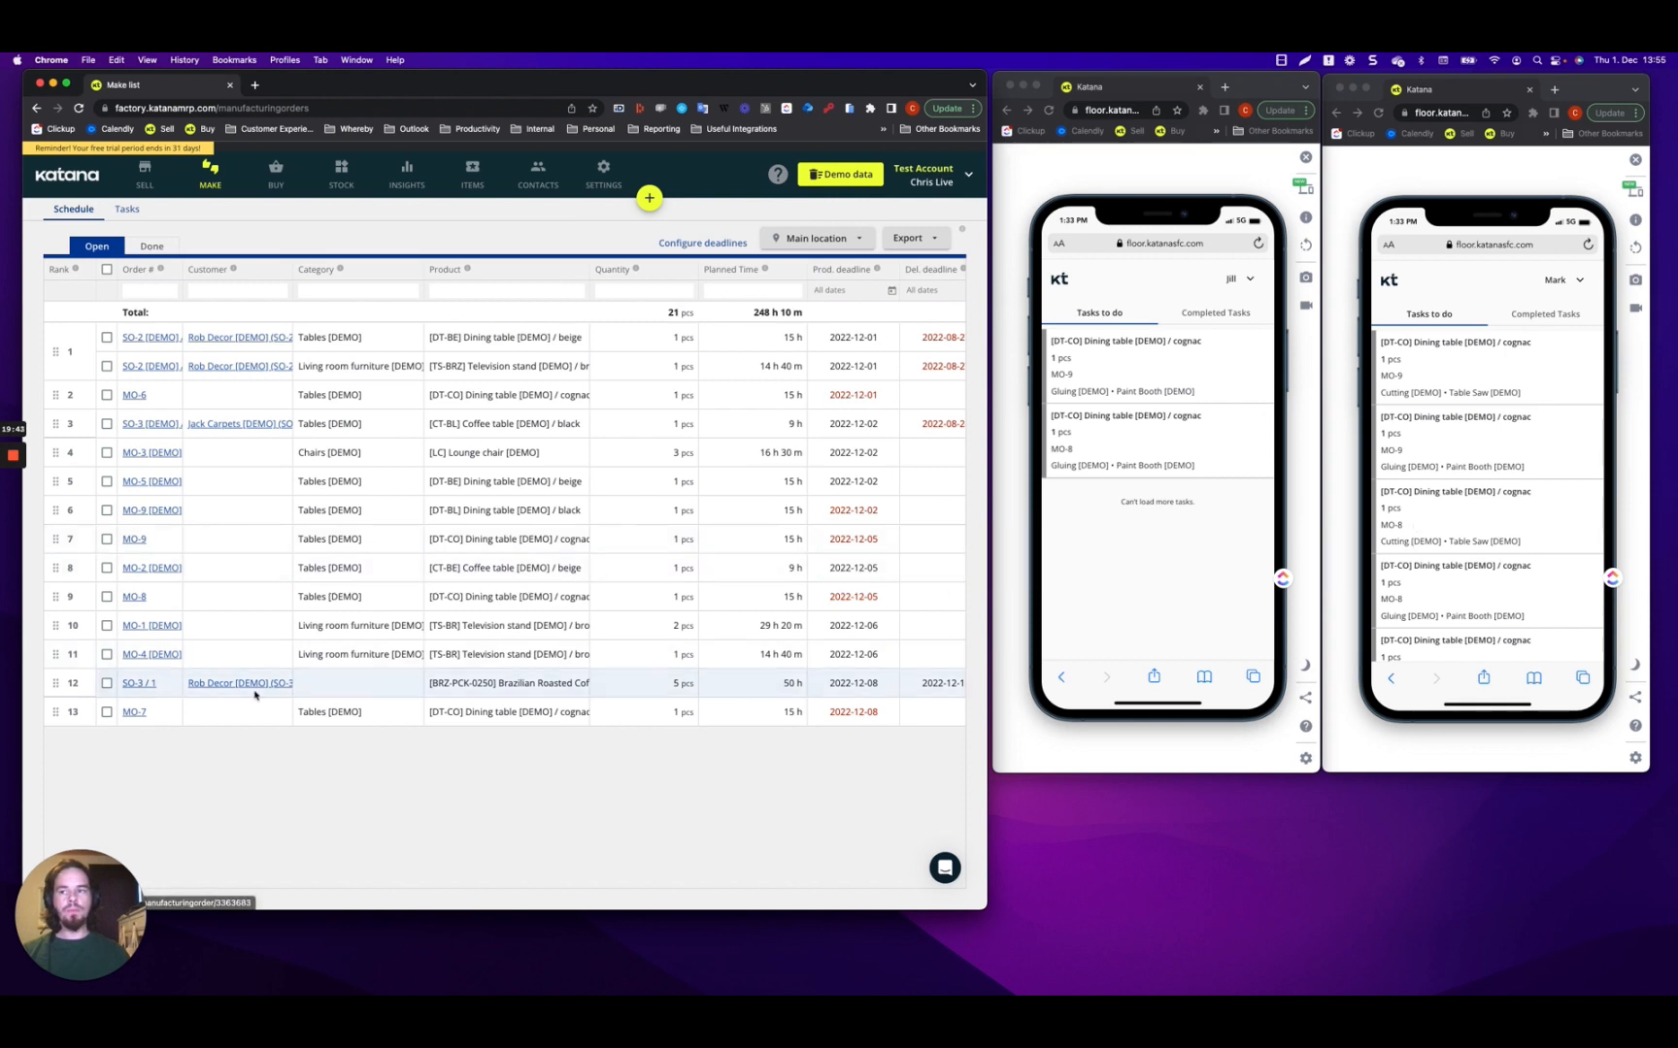
pyautogui.moveTo(56, 538); pyautogui.dragTo(57, 594)
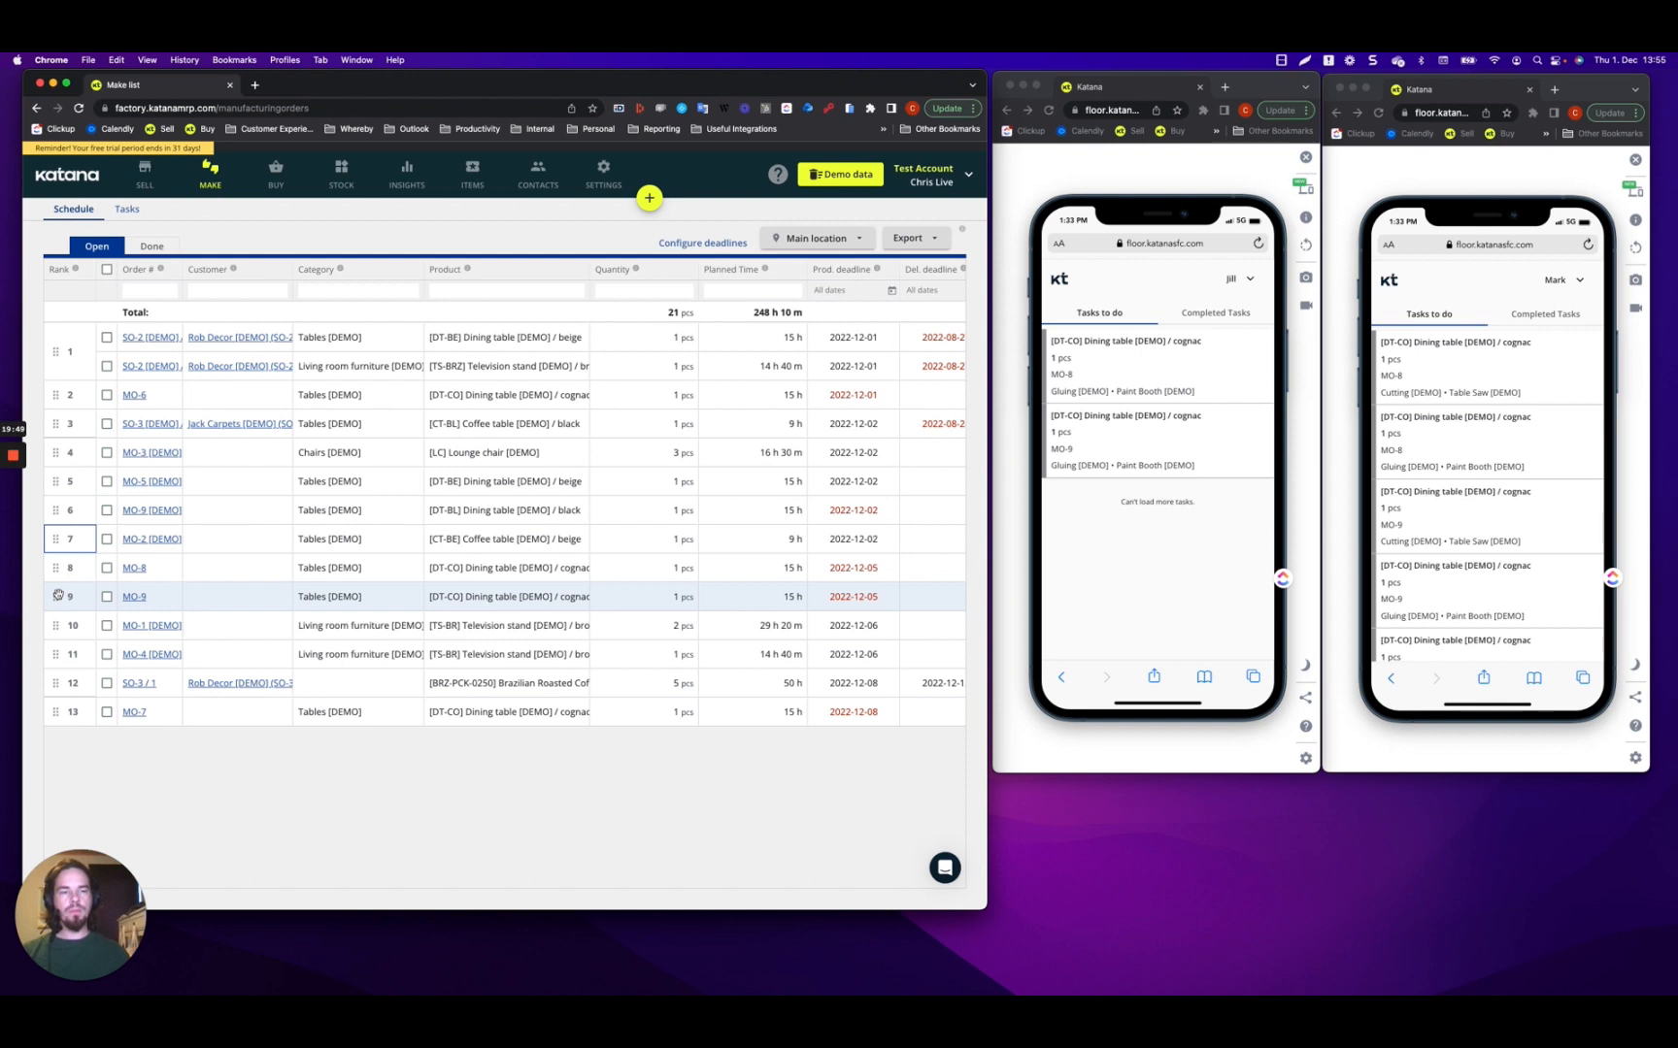
pyautogui.moveTo(57, 594); pyautogui.dragTo(55, 542)
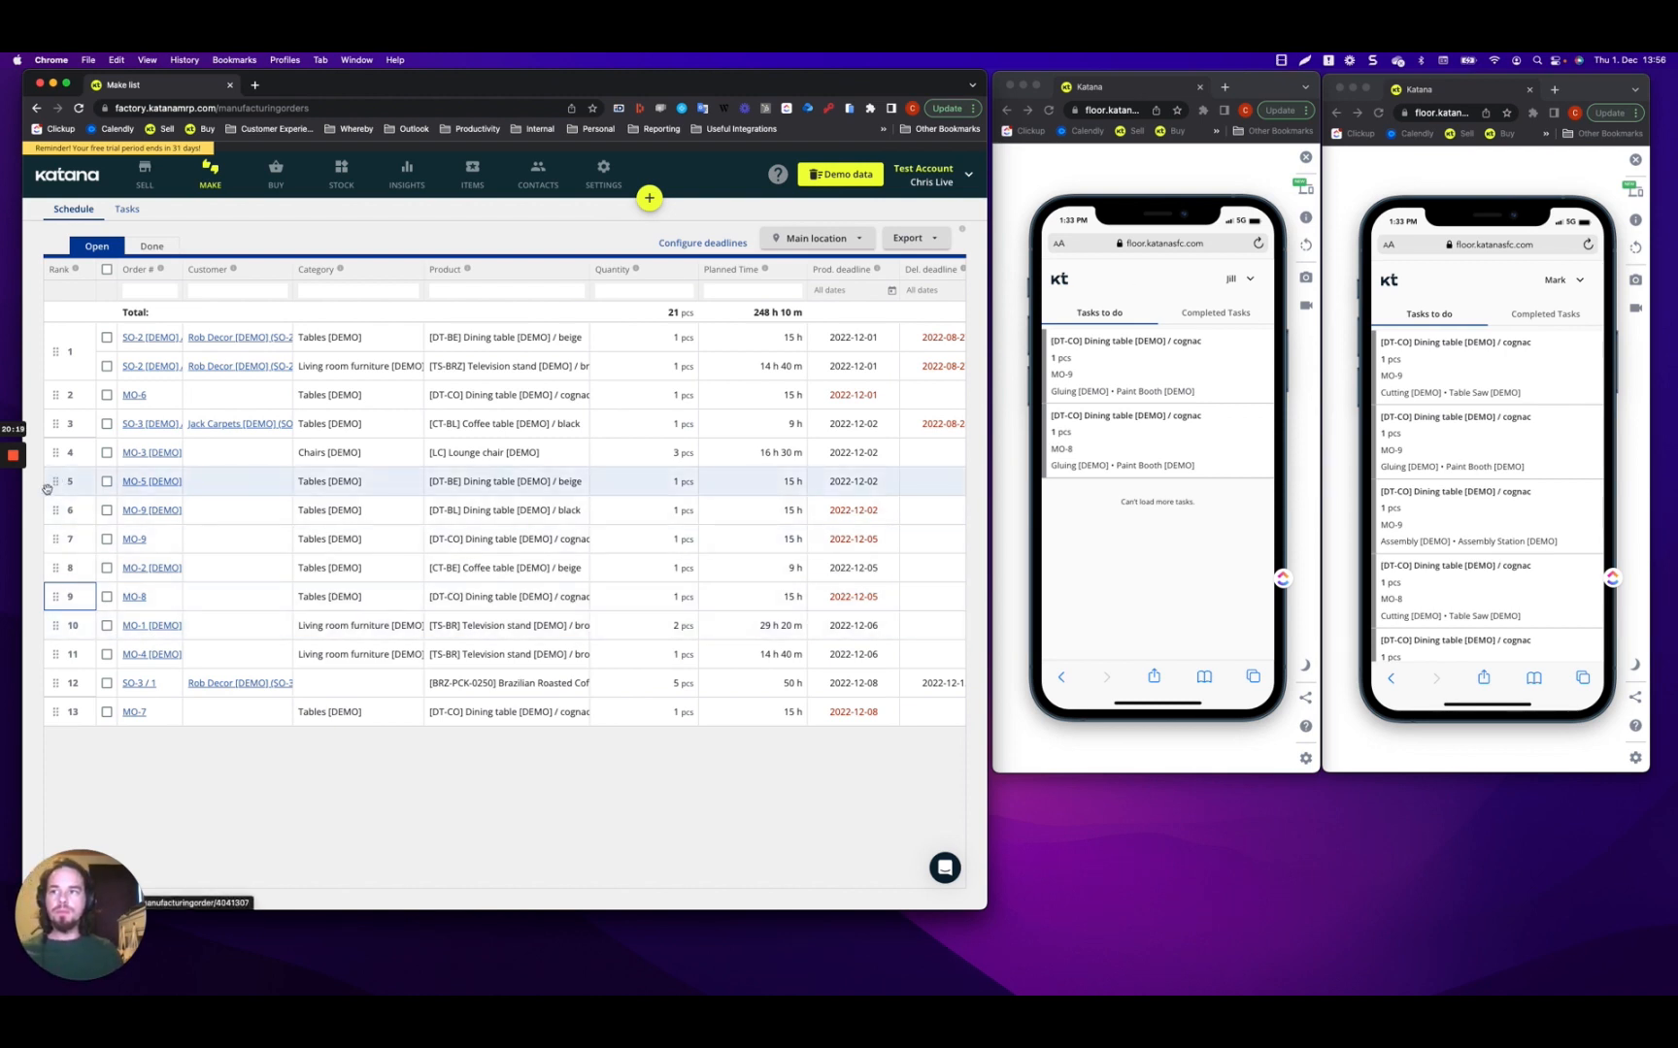
pyautogui.click(13, 508)
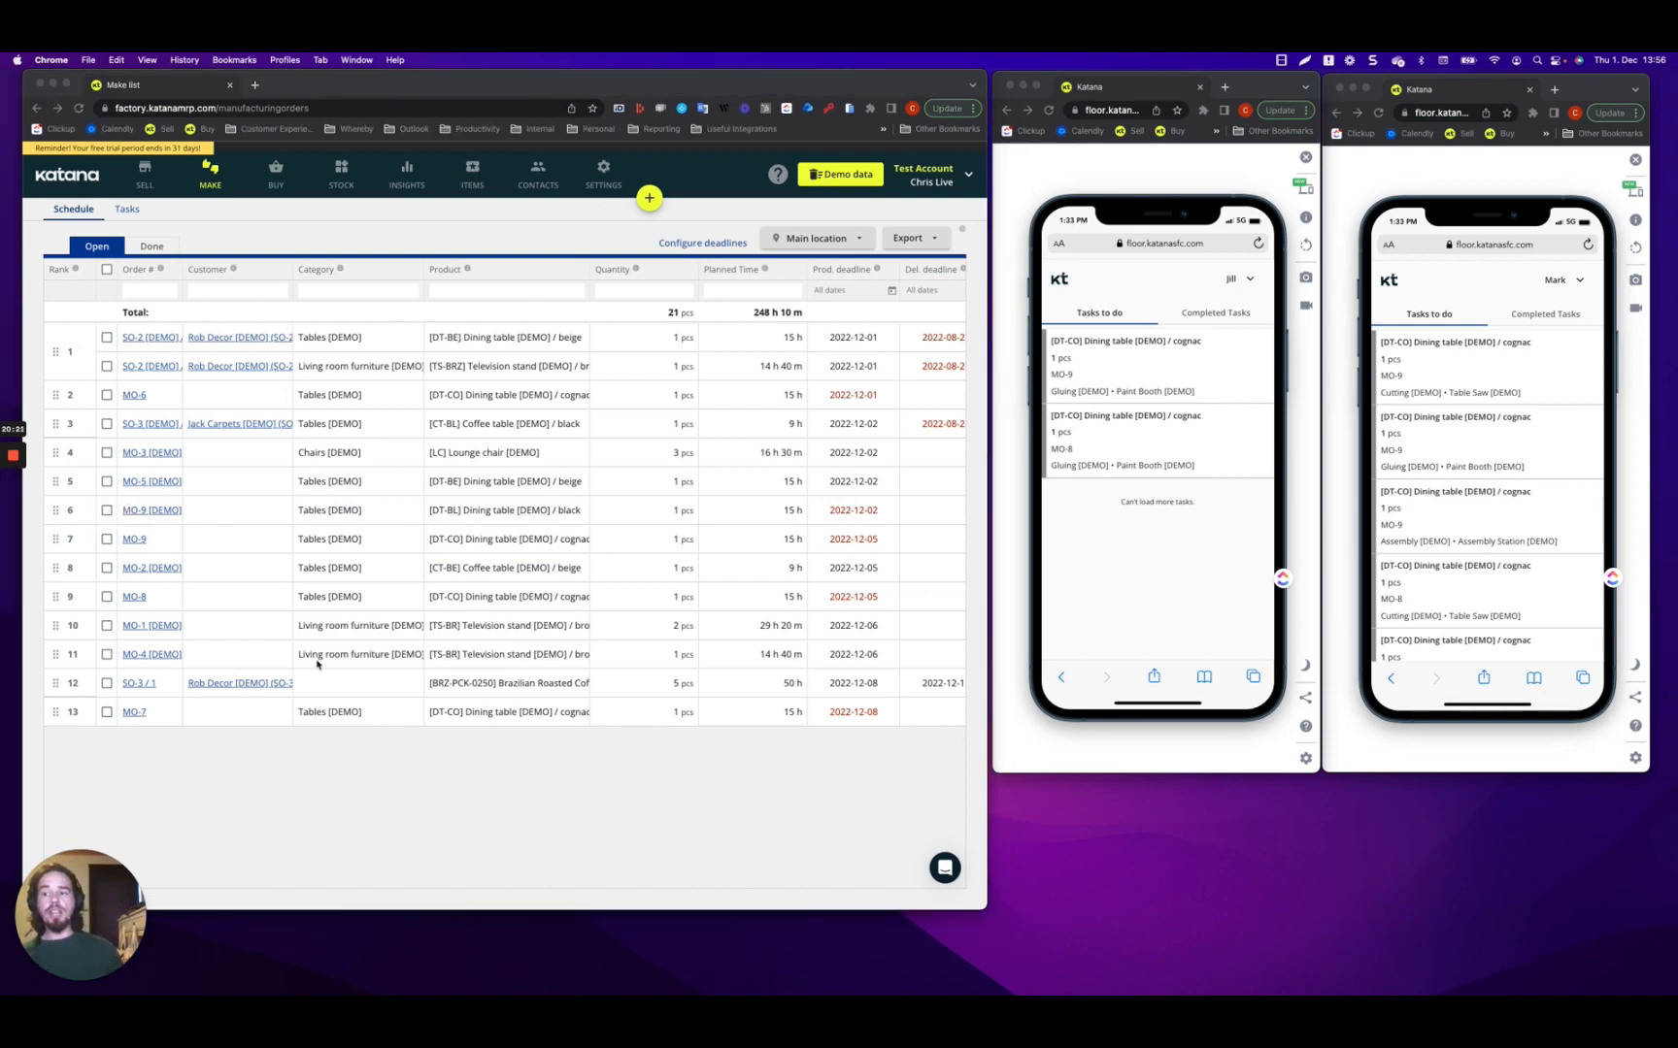